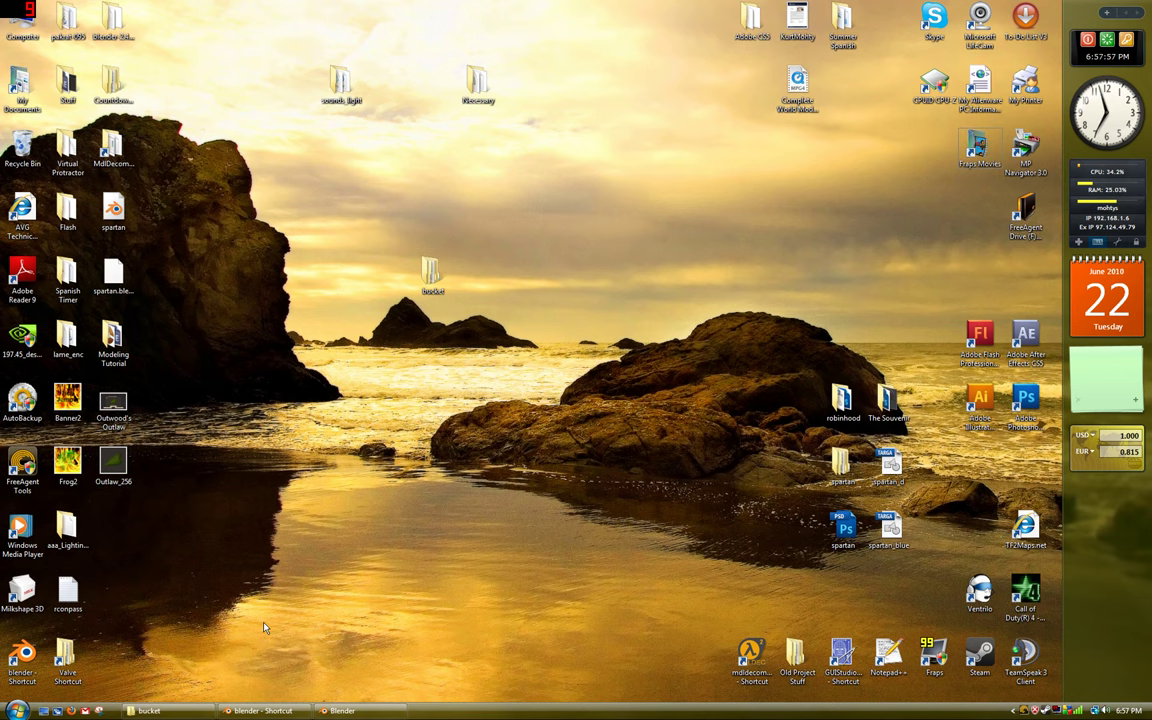
Step: Show the bucket project folder to review its input, output and textures subfolders
{"action": "left_click", "coordinate": [175, 711]}
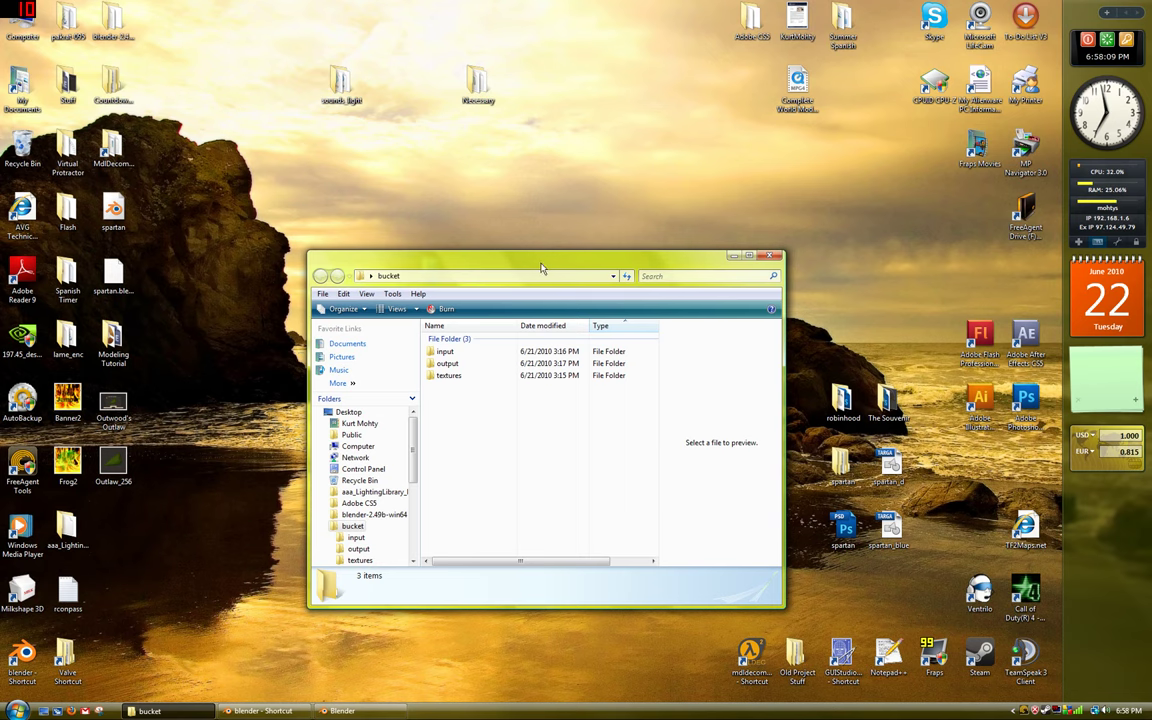
{"action": "left_click_drag", "start_coordinate": [542, 266], "coordinate": [539, 249]}
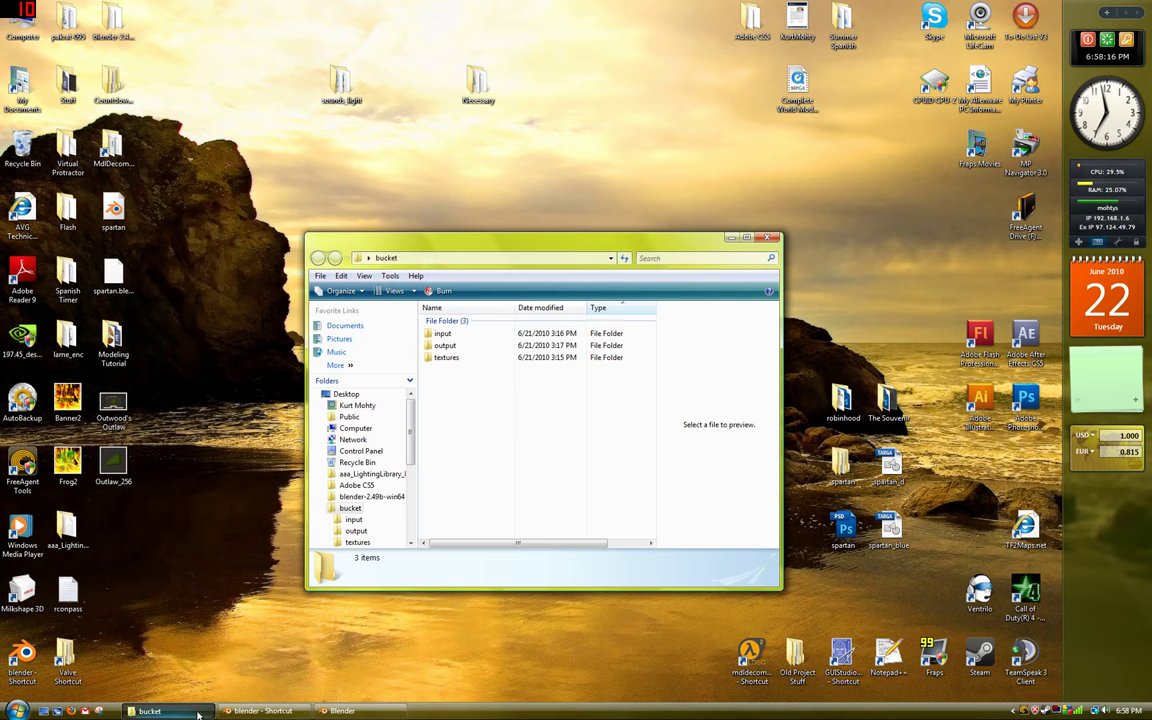
Step: Switch to Blender, split the 3D viewport vertically down the middle, and set the second viewport to front view
{"action": "left_click", "coordinate": [352, 711]}
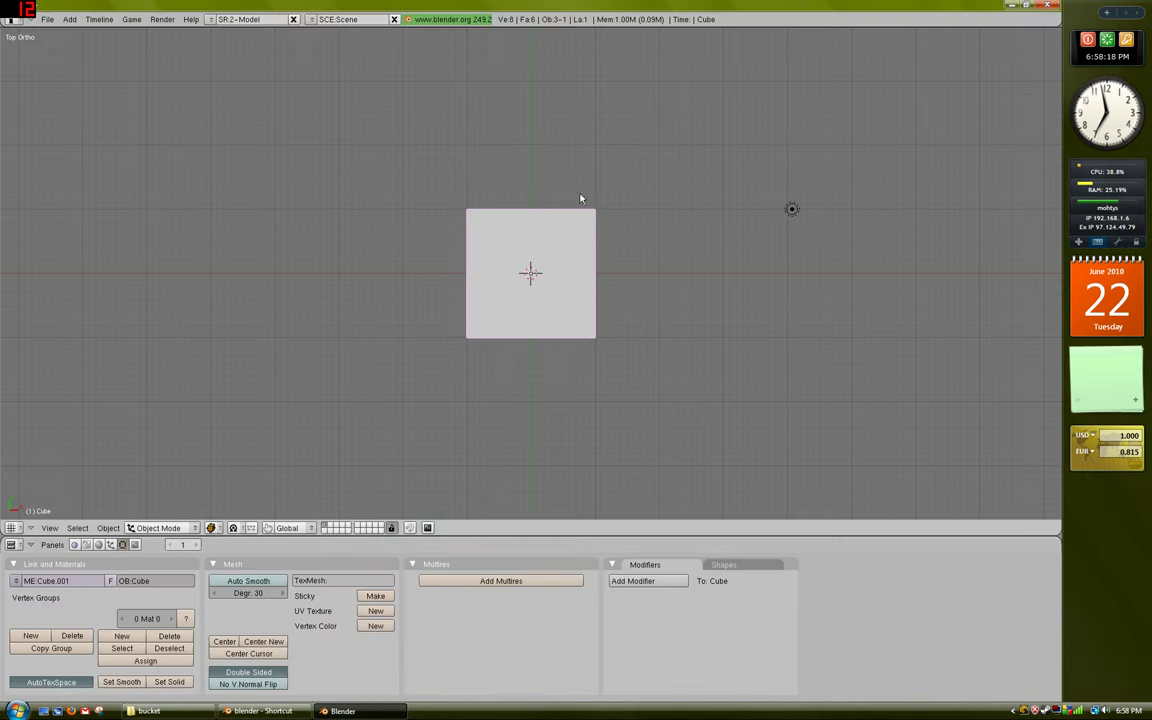
{"action": "right_click", "coordinate": [576, 535]}
{"action": "right_click", "coordinate": [566, 538]}
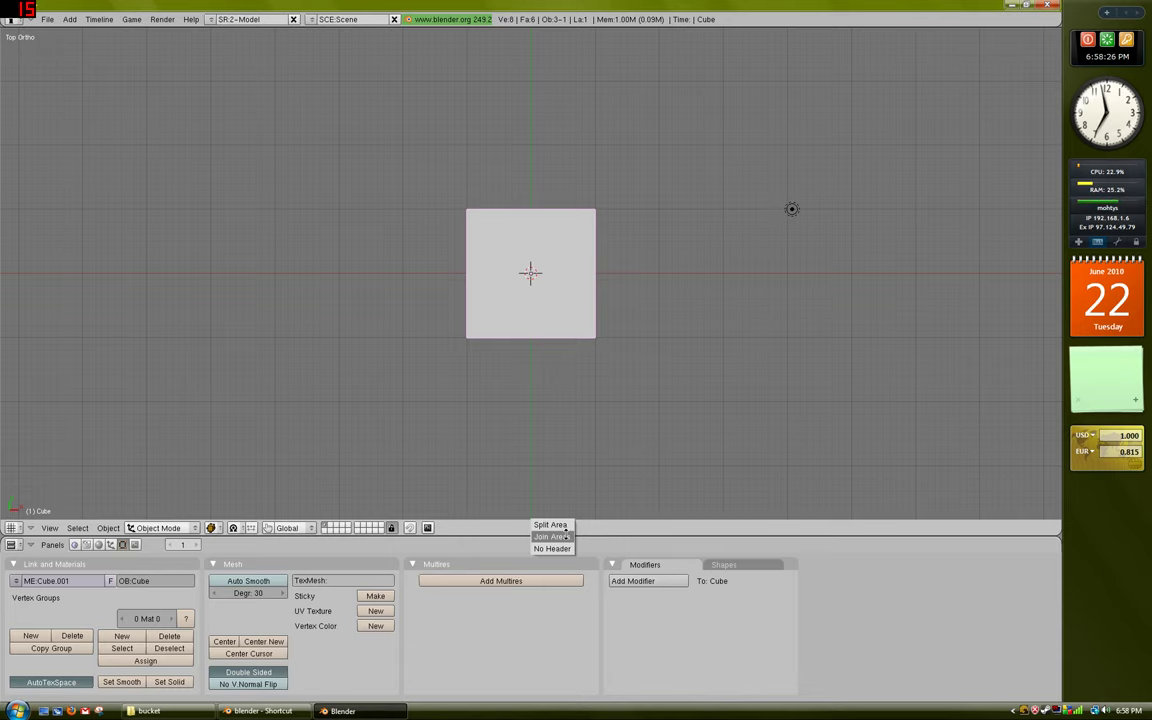
{"action": "left_click", "coordinate": [550, 525]}
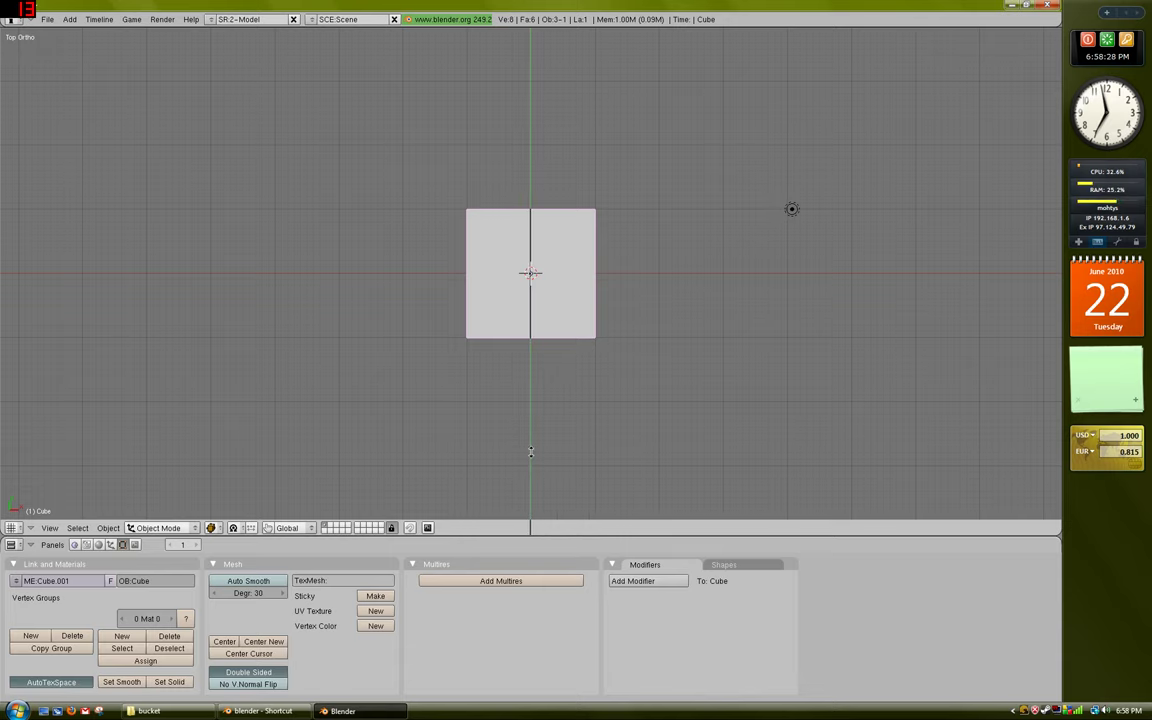
{"action": "left_click", "coordinate": [531, 451]}
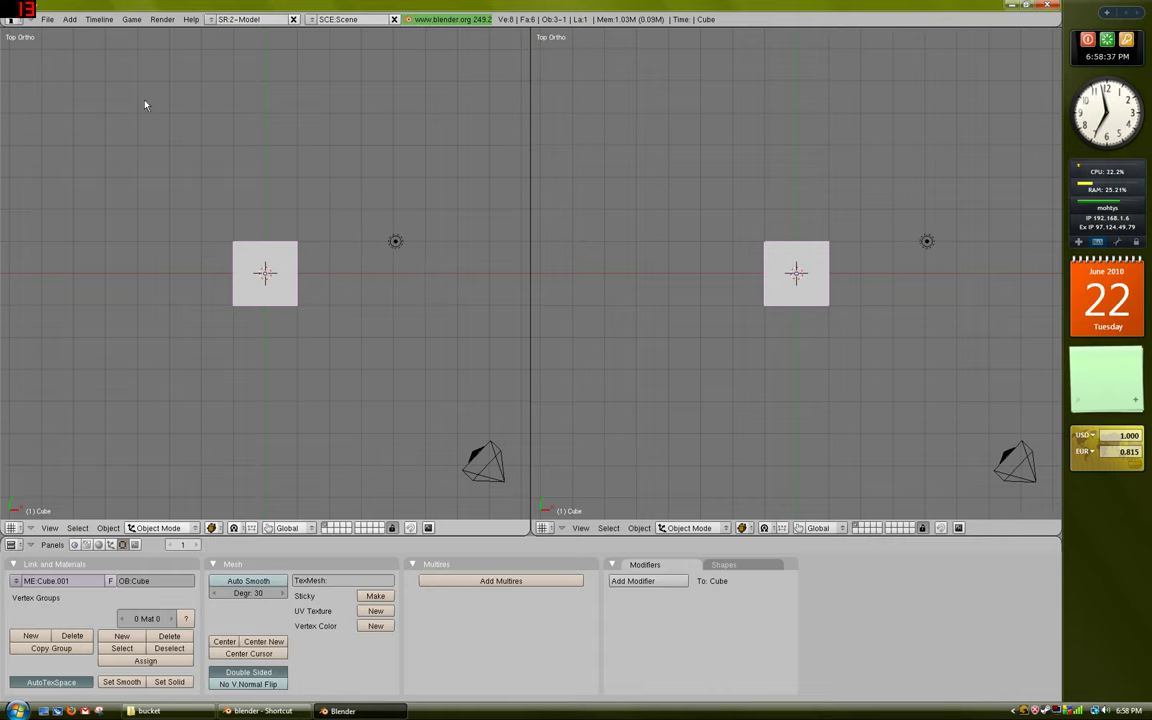
{"action": "key", "text": "KP_1"}
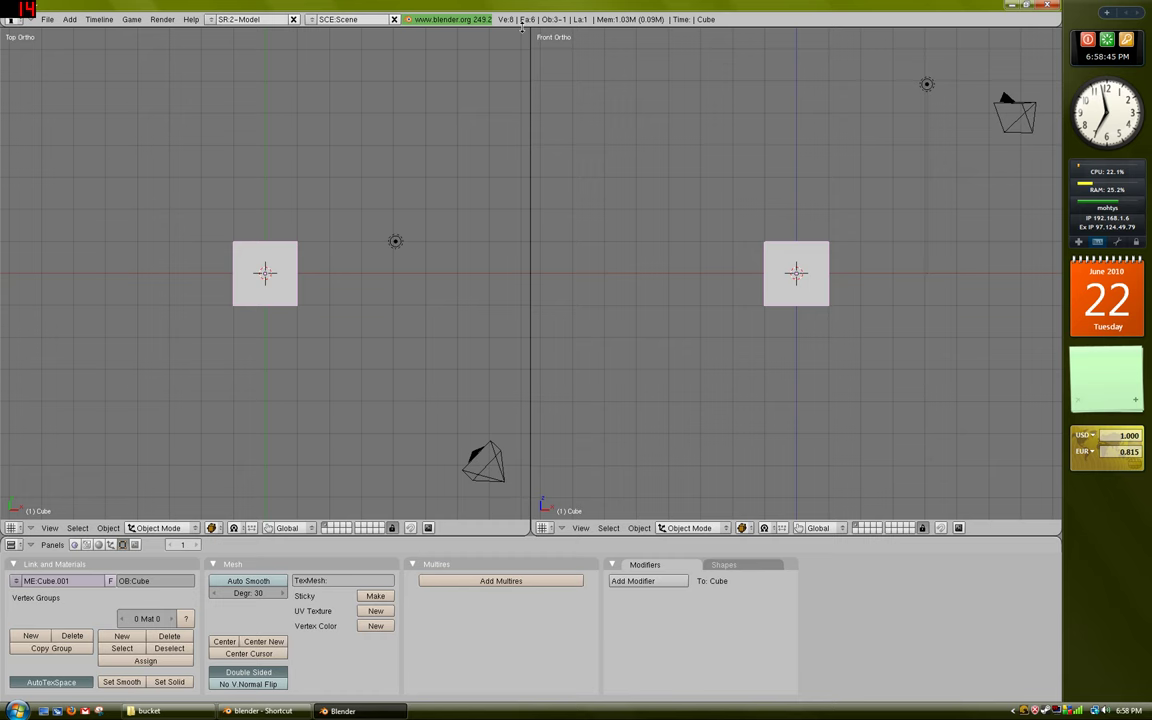
Step: Reveal the View & Controls preferences, check the View Name and Auto Perspective options, and collapse the preferences again
{"action": "left_click_drag", "start_coordinate": [524, 30], "coordinate": [530, 117]}
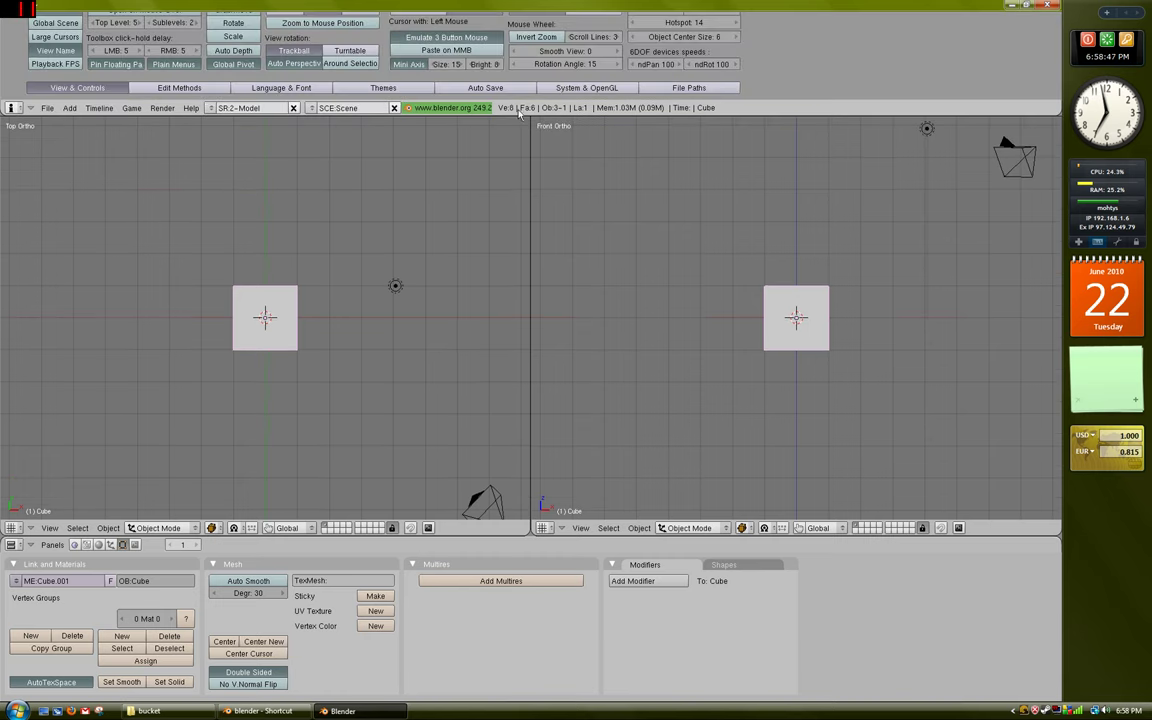
{"action": "left_click_drag", "start_coordinate": [378, 137], "coordinate": [377, 161]}
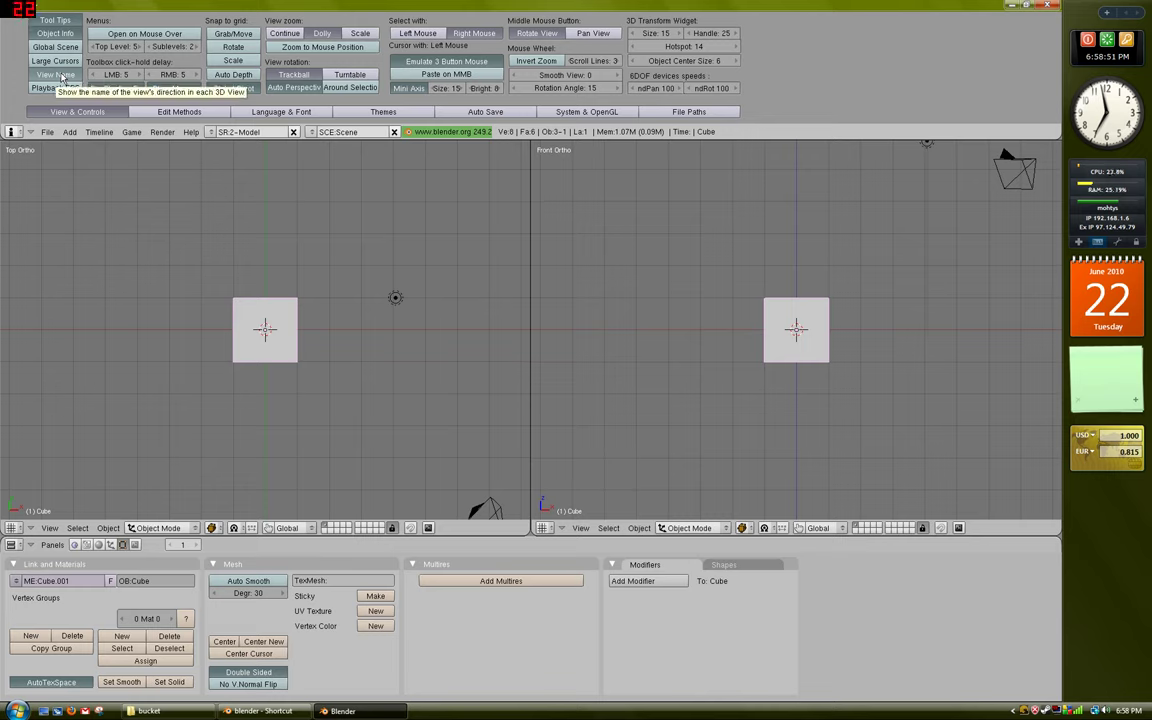
{"action": "left_click", "coordinate": [62, 76]}
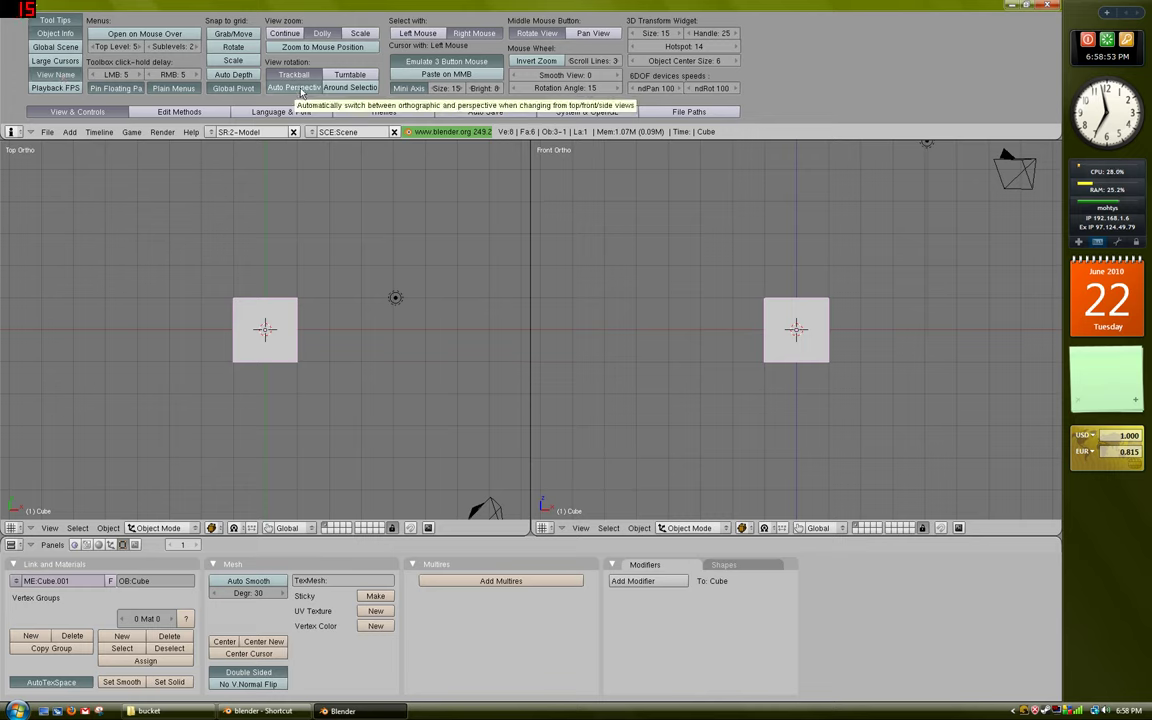
{"action": "left_click", "coordinate": [301, 90]}
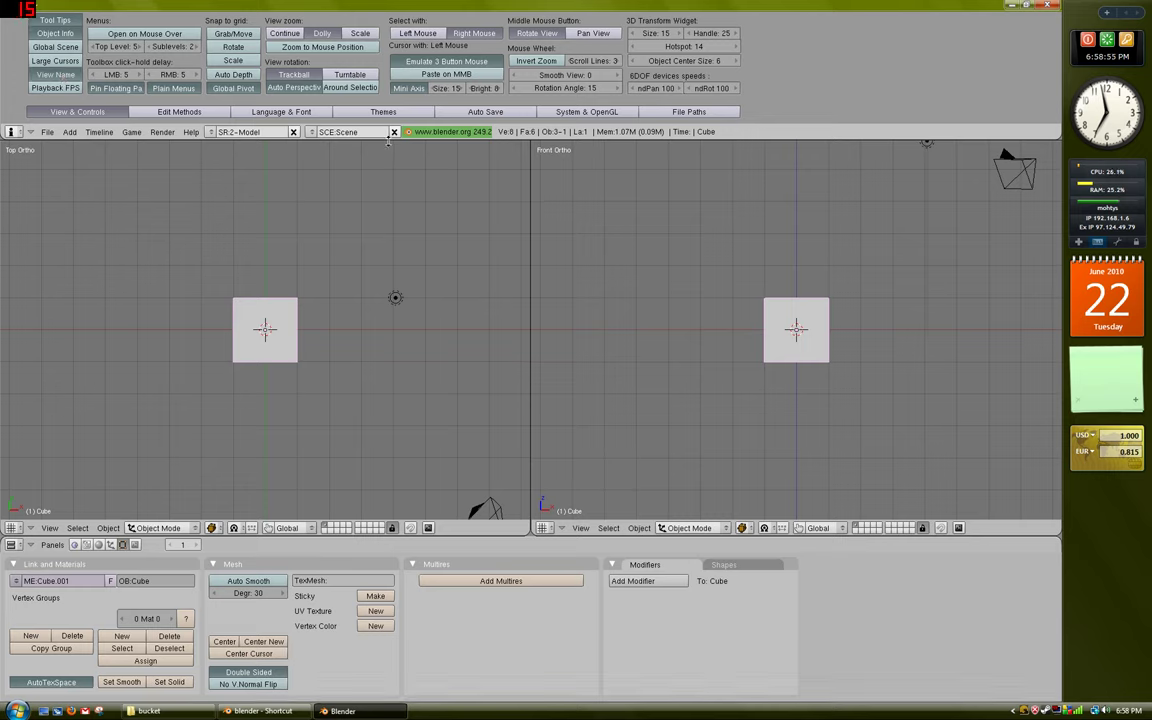
{"action": "left_click_drag", "start_coordinate": [388, 141], "coordinate": [350, 20]}
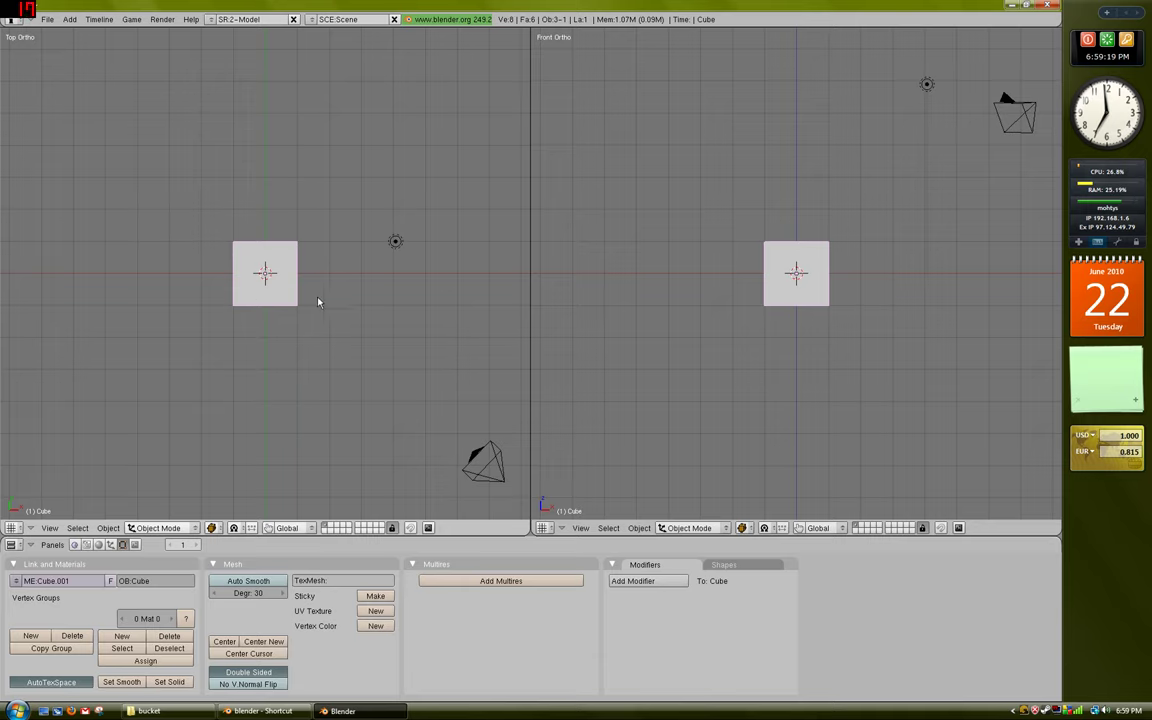
Step: Delete the default cube from the scene, keeping the first viewport in top view
{"action": "middle_click_drag", "start_coordinate": [320, 263], "coordinate": [283, 342]}
{"action": "key", "text": "KP_7"}
{"action": "key", "text": "x"}
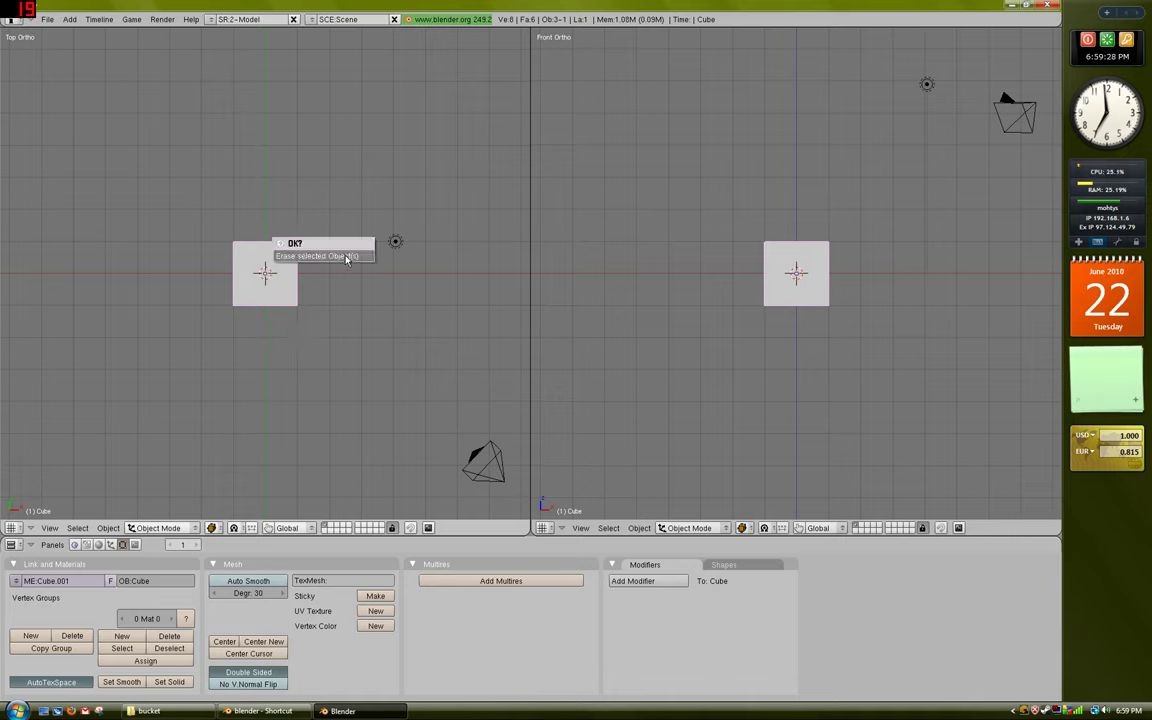
{"action": "left_click", "coordinate": [347, 257]}
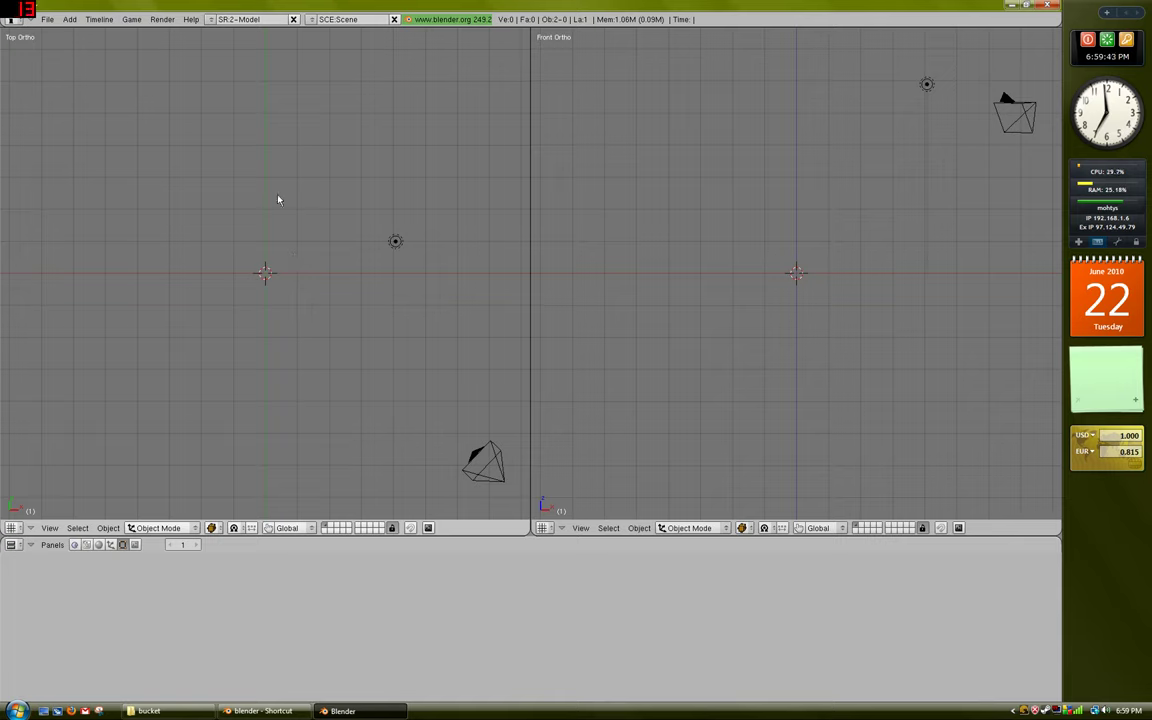
Step: Start a Half-Life 2 (.SMD) import and set the file browser to the root of drive C
{"action": "left_click", "coordinate": [48, 21]}
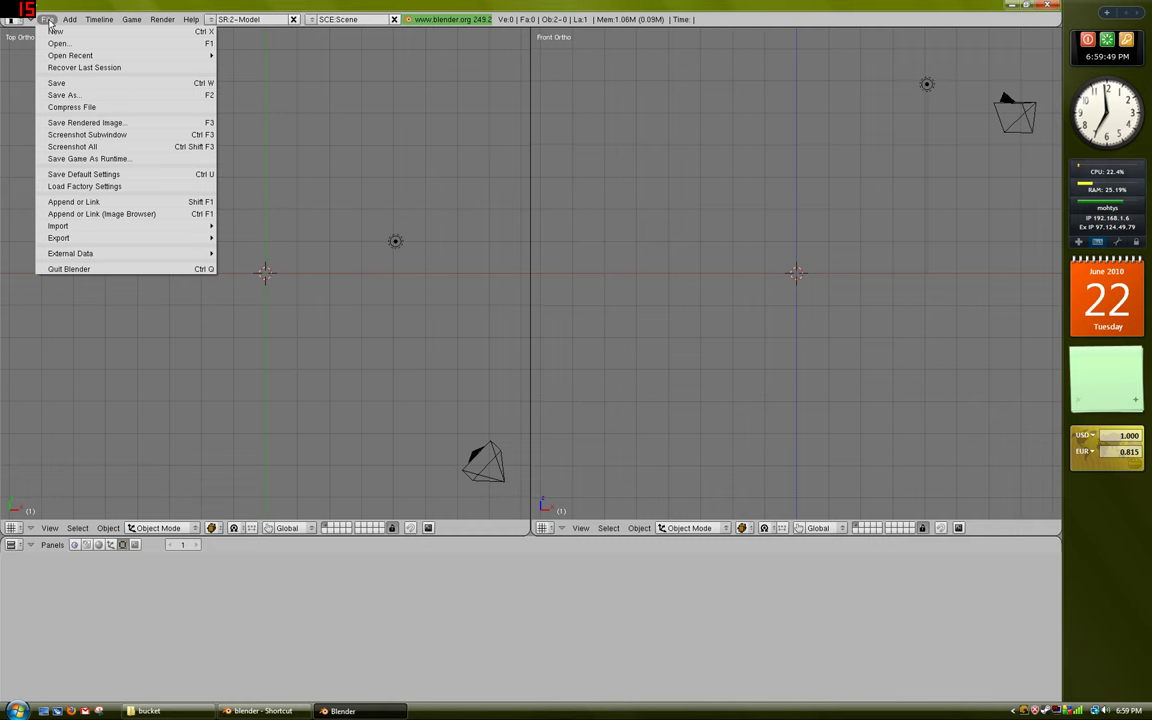
{"action": "mouse_move", "coordinate": [110, 226]}
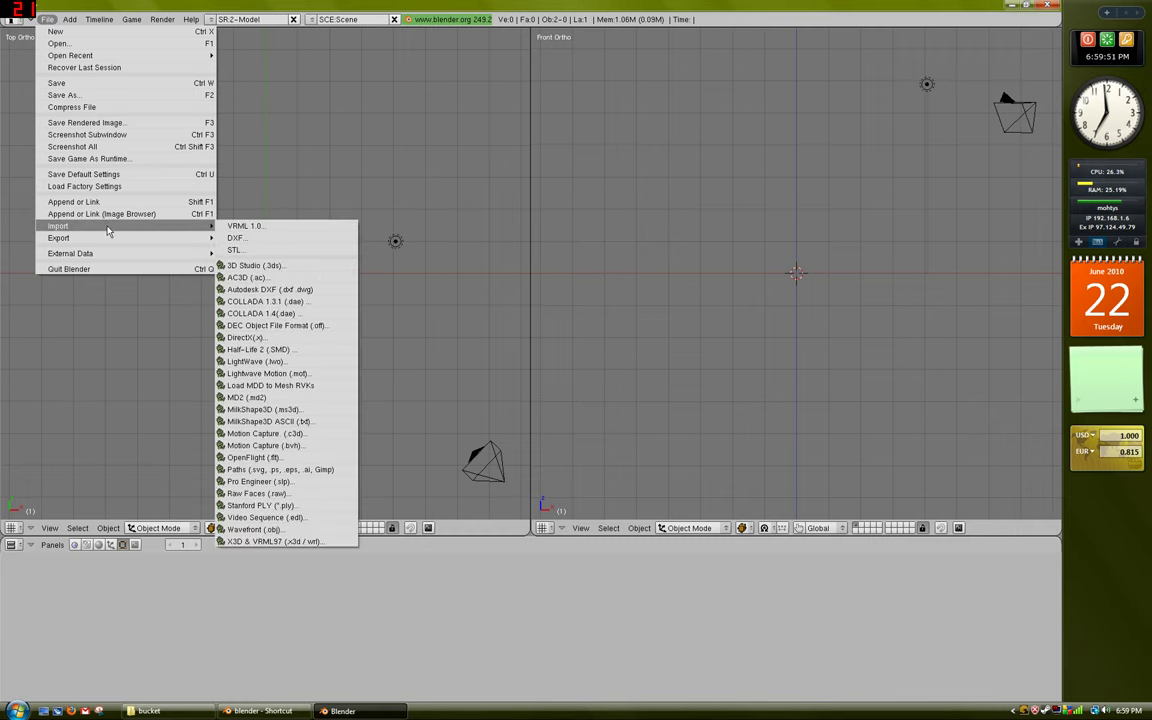
{"action": "left_click", "coordinate": [287, 353]}
{"action": "left_click", "coordinate": [284, 352]}
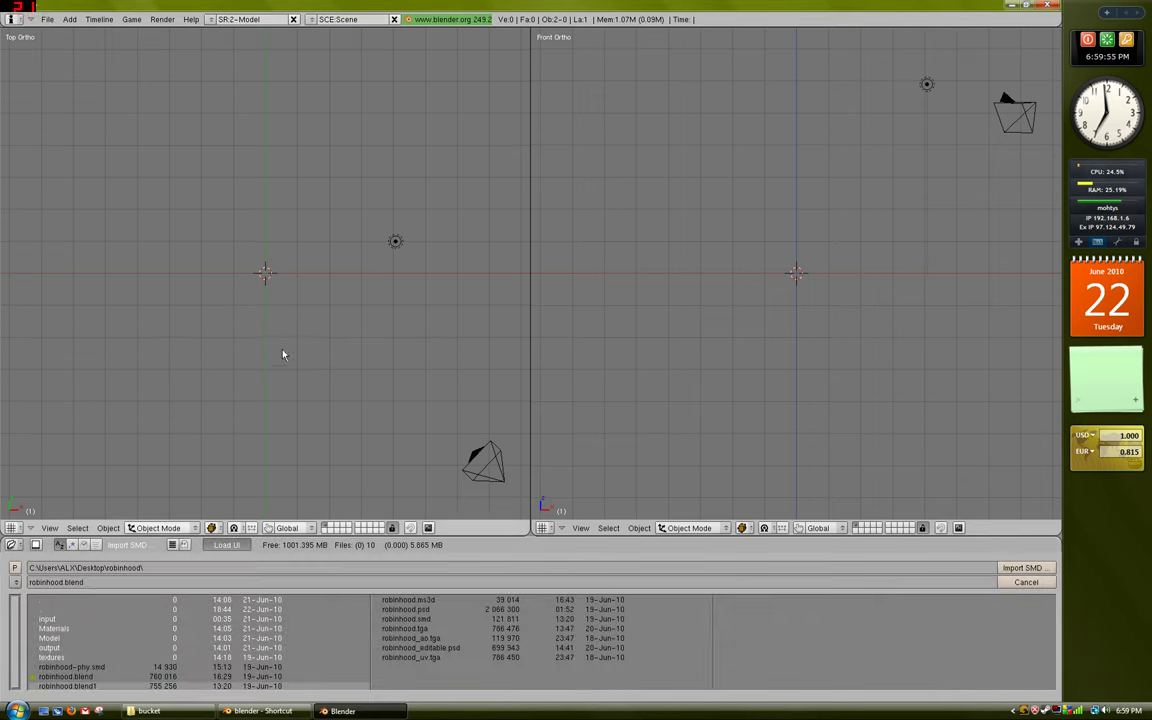
{"action": "left_click", "coordinate": [14, 583]}
{"action": "left_click", "coordinate": [48, 520]}
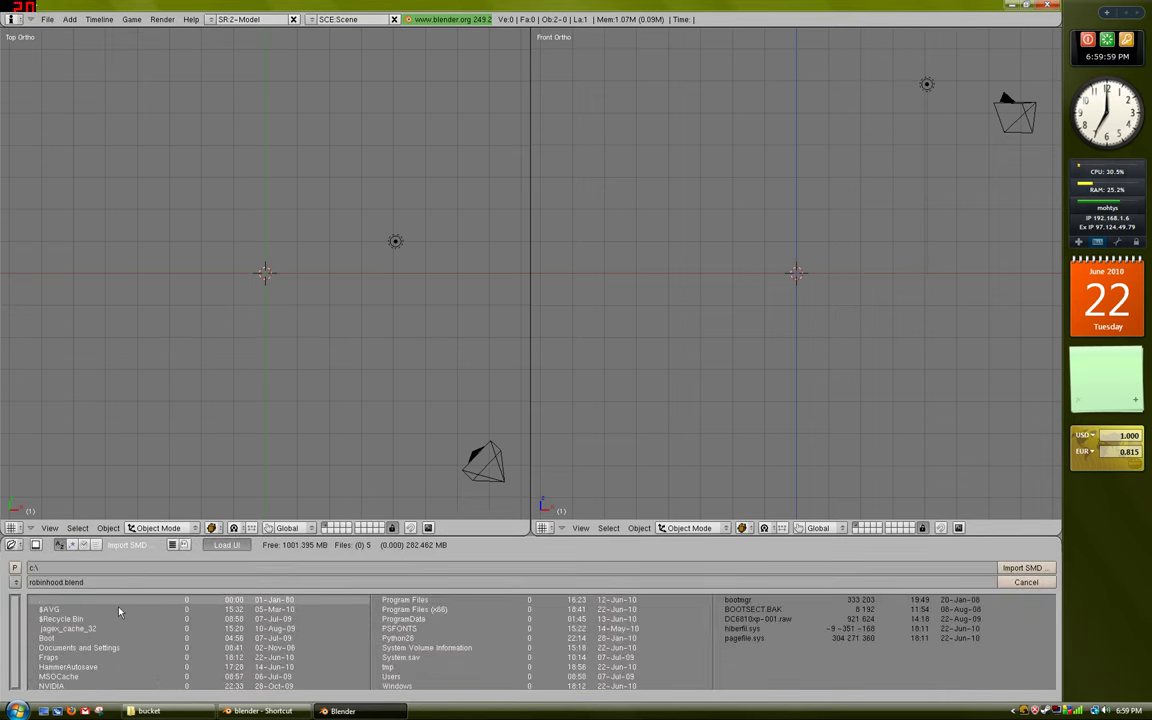
Step: Browse through Program Files (x86), Steam and steamapps into the account's sourcesdk_content\tf folder
{"action": "left_click", "coordinate": [435, 610]}
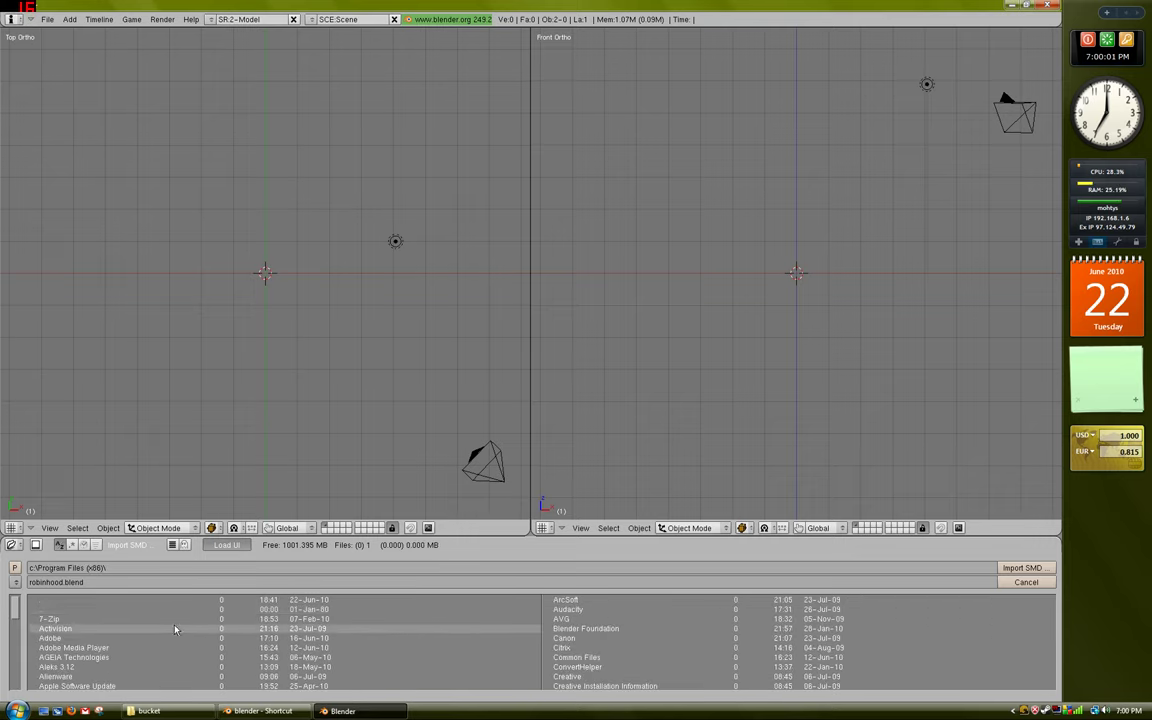
{"action": "scroll", "coordinate": [618, 658], "scroll_direction": "down", "scroll_amount": 2}
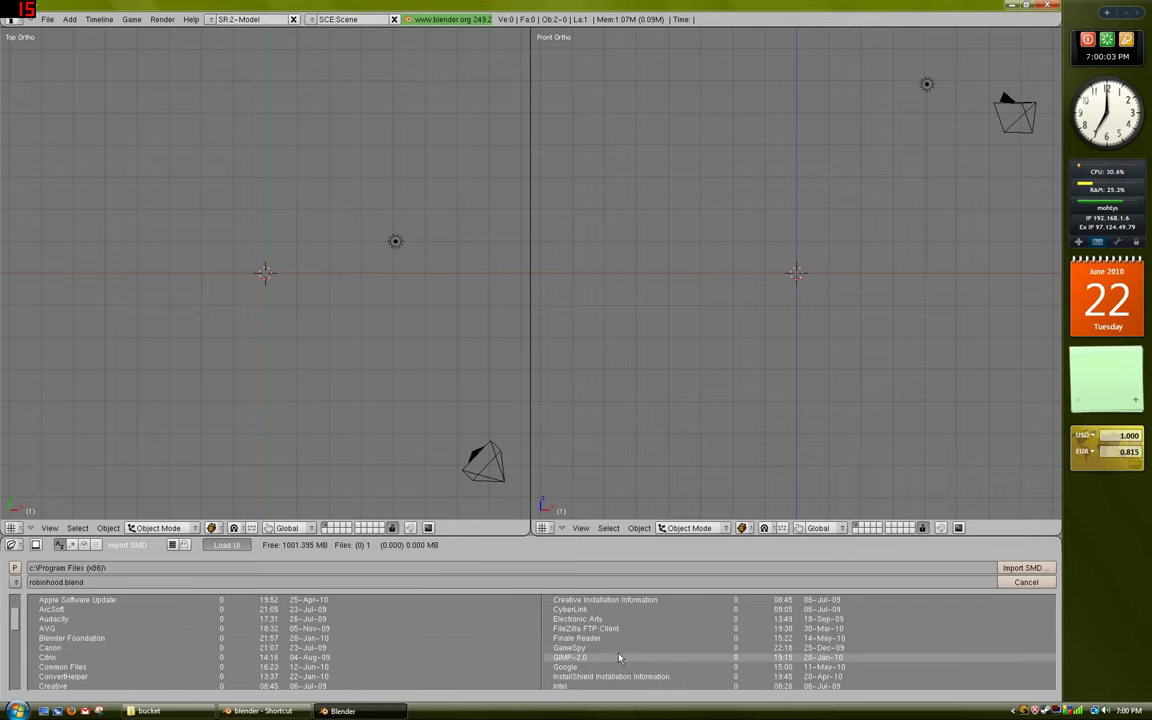
{"action": "scroll", "coordinate": [618, 658], "scroll_direction": "down", "scroll_amount": 5}
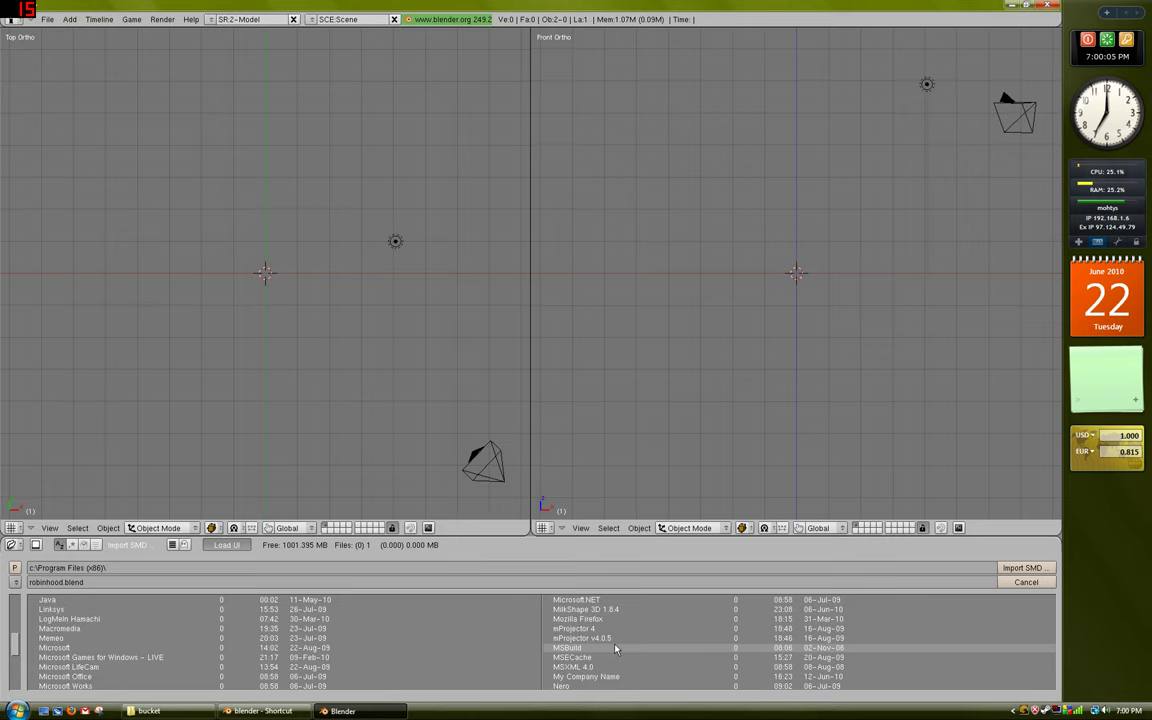
{"action": "scroll", "coordinate": [616, 649], "scroll_direction": "down", "scroll_amount": 6}
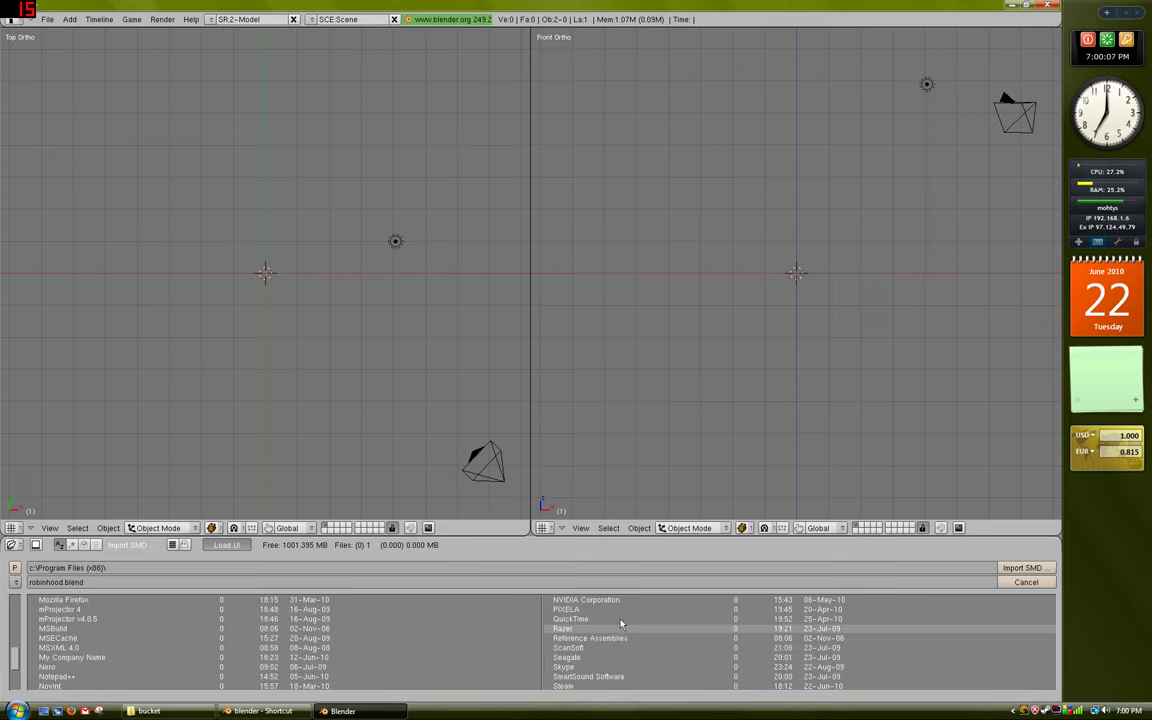
{"action": "left_click", "coordinate": [580, 686]}
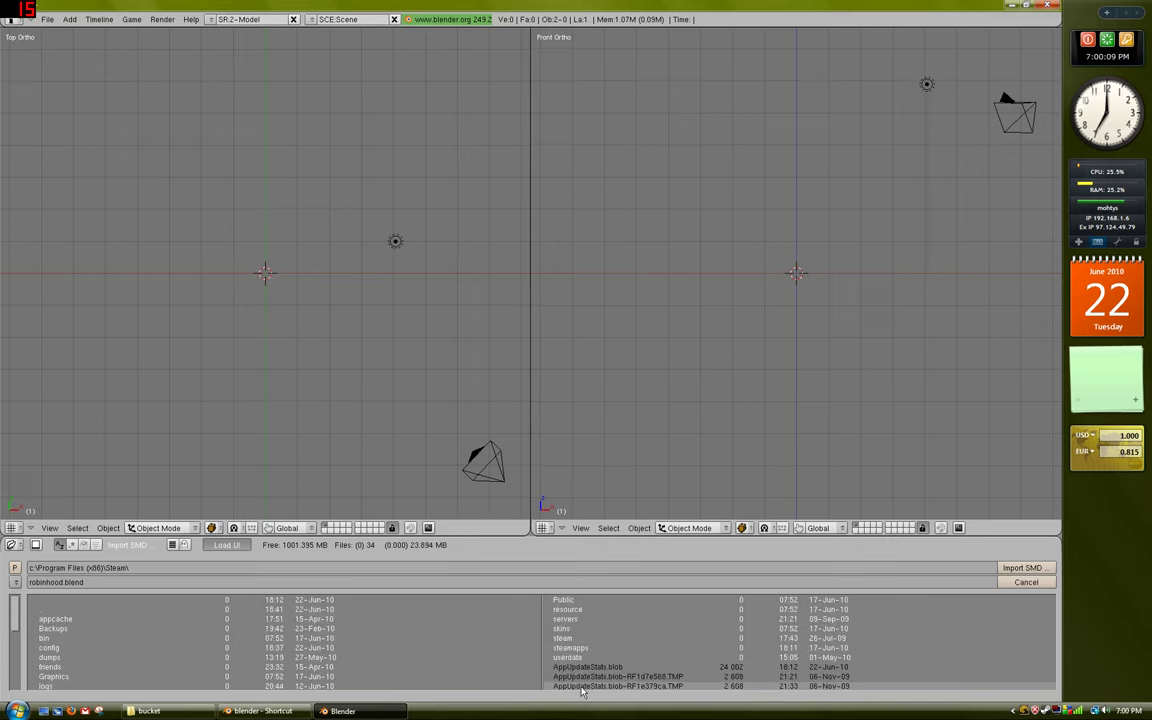
{"action": "left_click", "coordinate": [570, 647]}
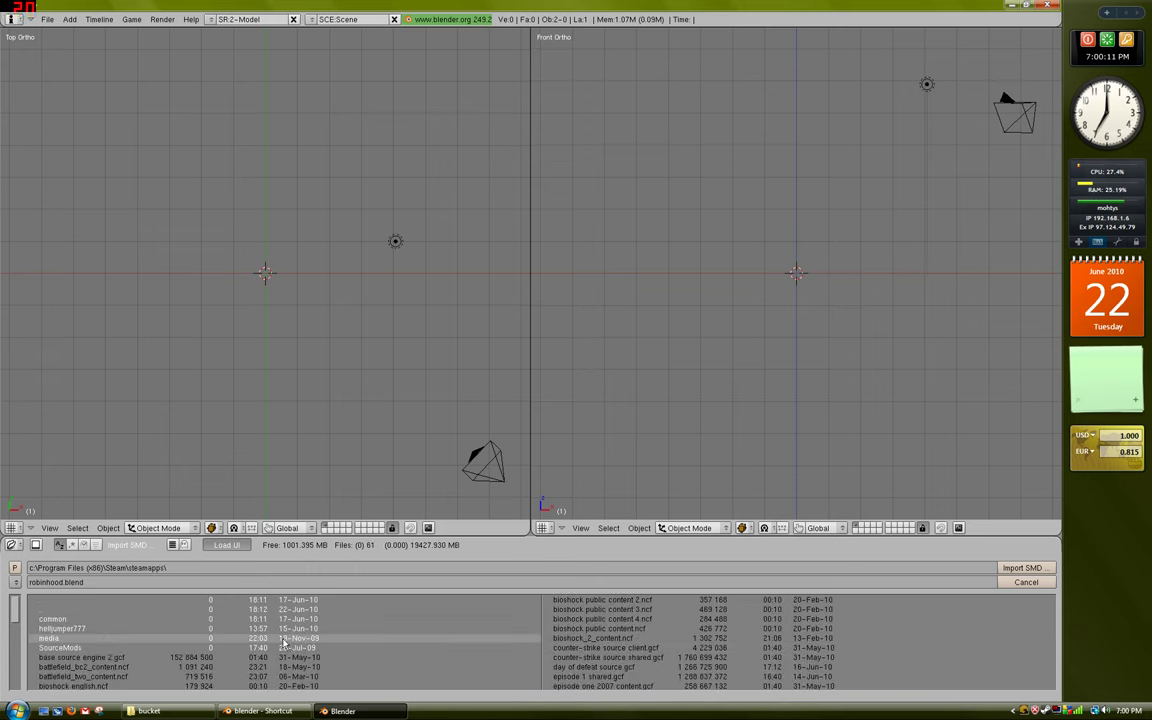
{"action": "left_click", "coordinate": [100, 634]}
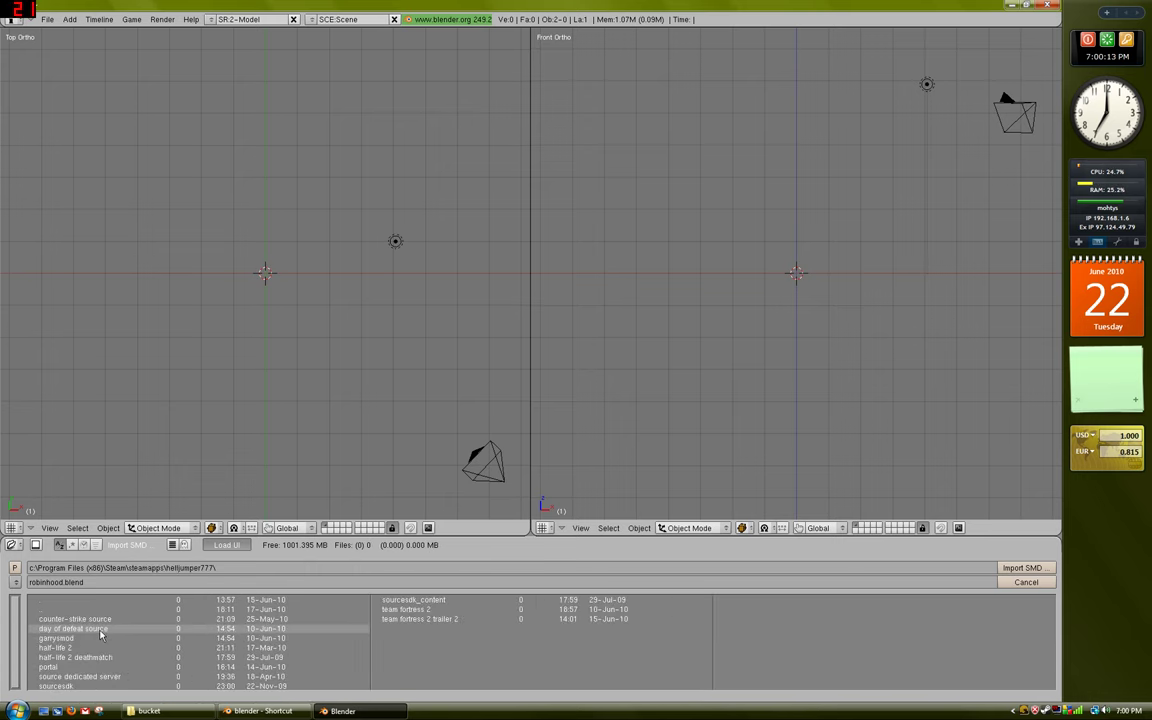
{"action": "left_click", "coordinate": [464, 601]}
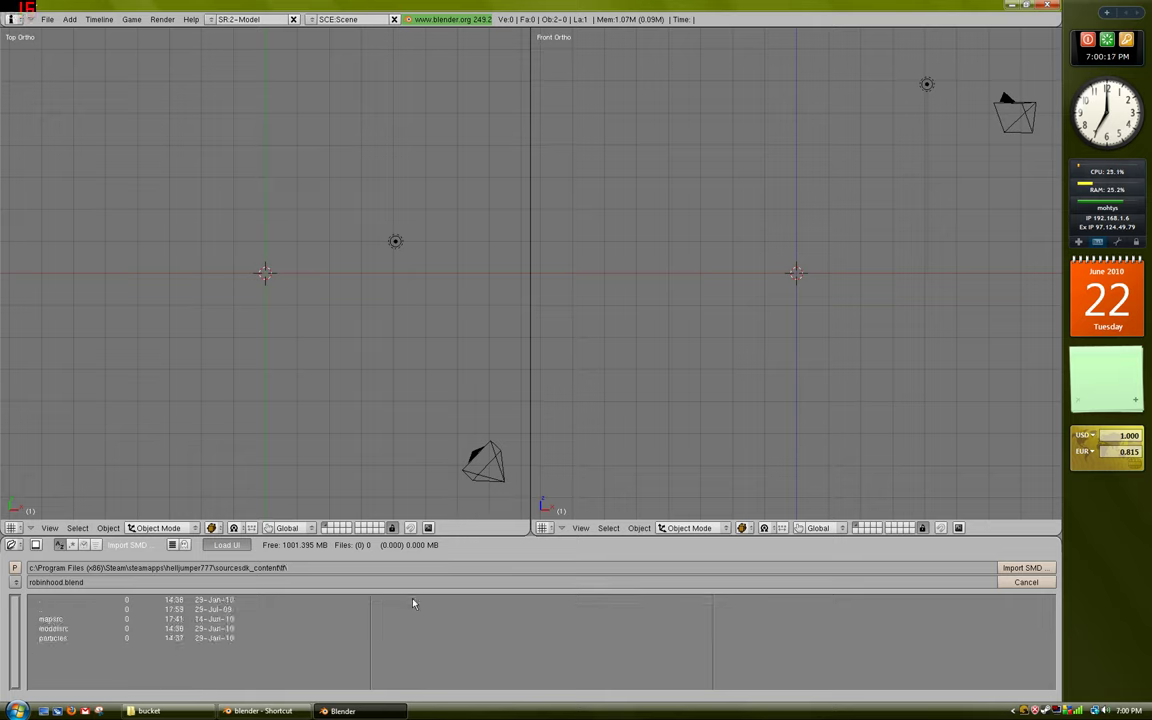
Step: Import heavy_model.smd from the modelsrc\player\heavy\parts\smd folder
{"action": "left_click", "coordinate": [93, 630]}
{"action": "left_click", "coordinate": [75, 622]}
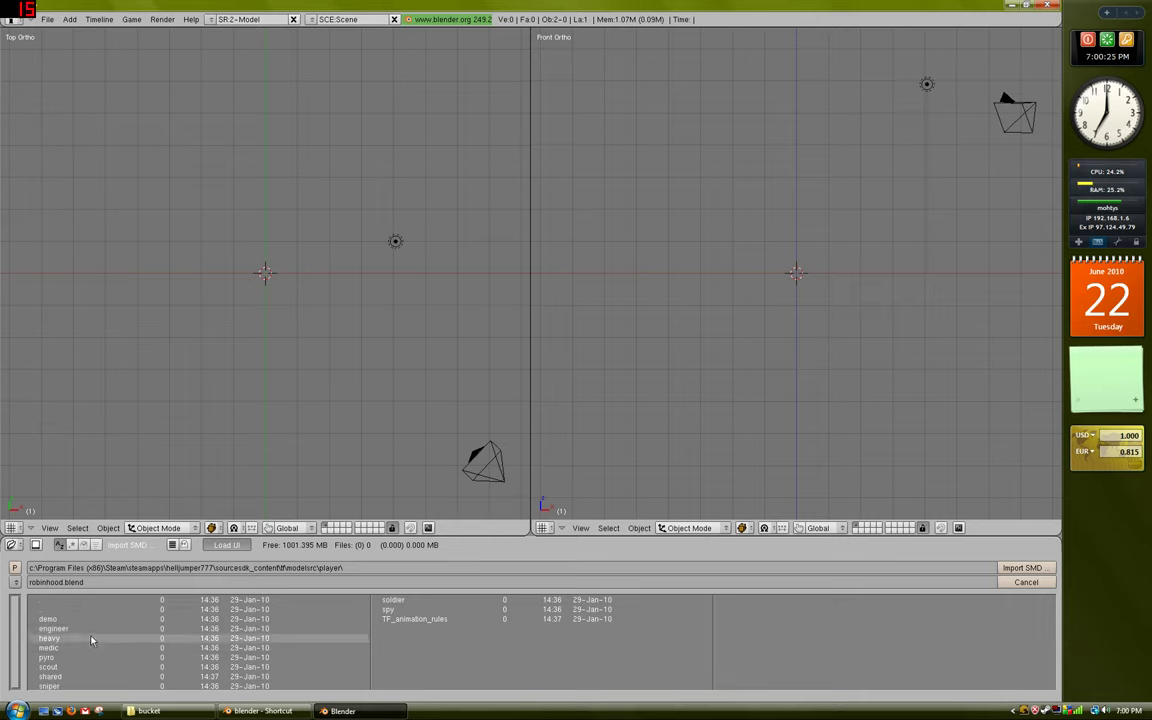
{"action": "left_click", "coordinate": [82, 642]}
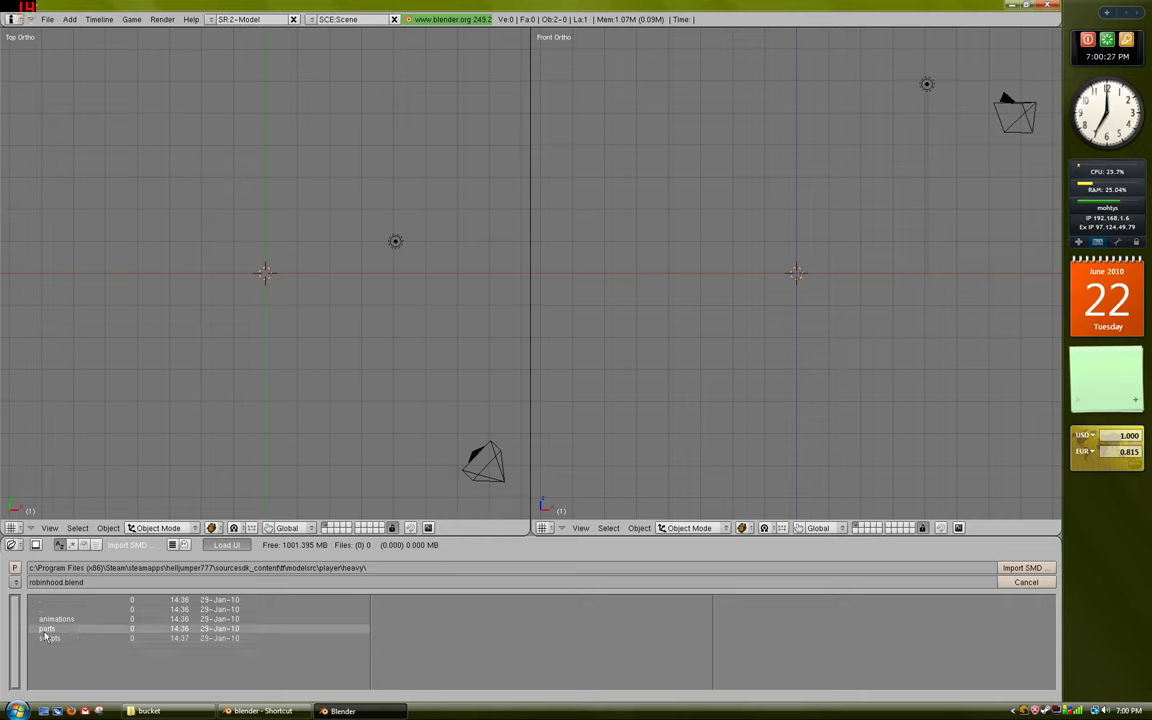
{"action": "left_click", "coordinate": [64, 628]}
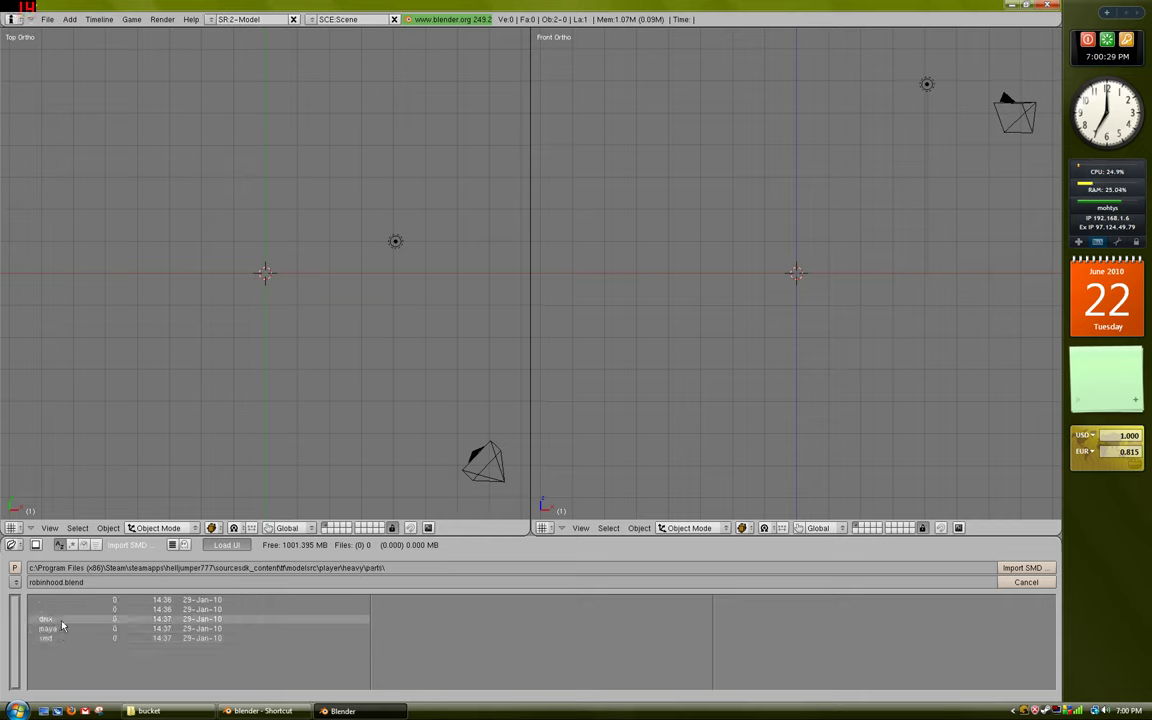
{"action": "left_click", "coordinate": [58, 640]}
{"action": "left_click", "coordinate": [57, 619]}
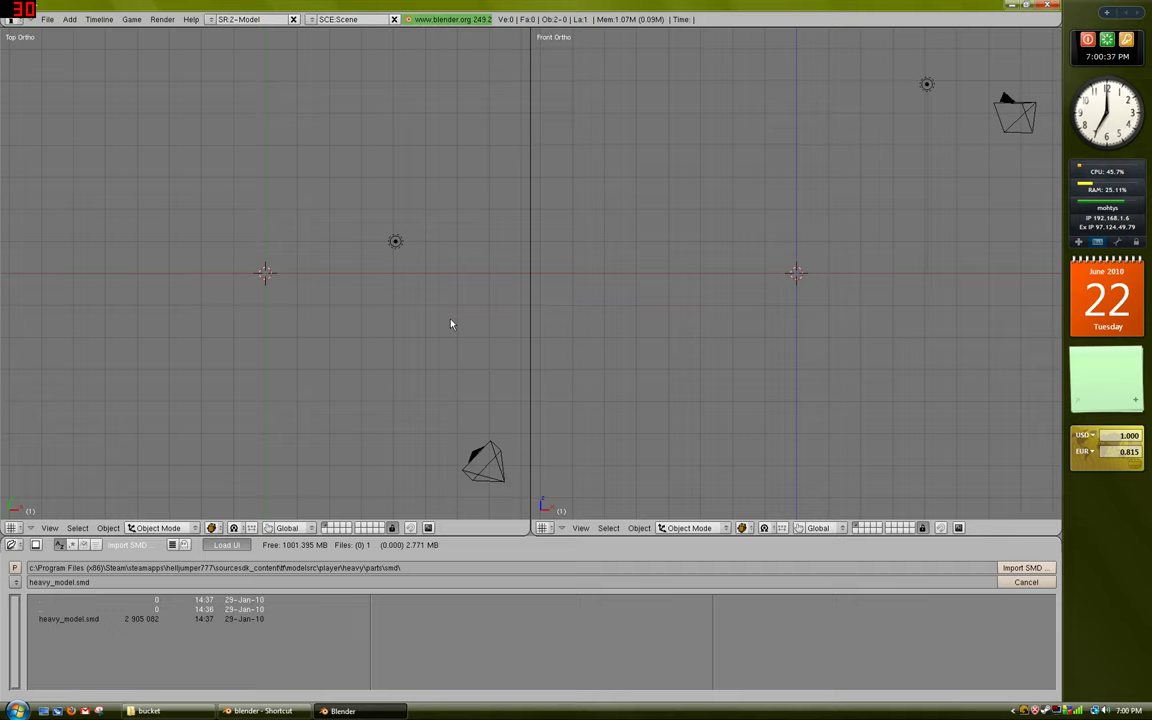
{"action": "left_click", "coordinate": [1020, 567]}
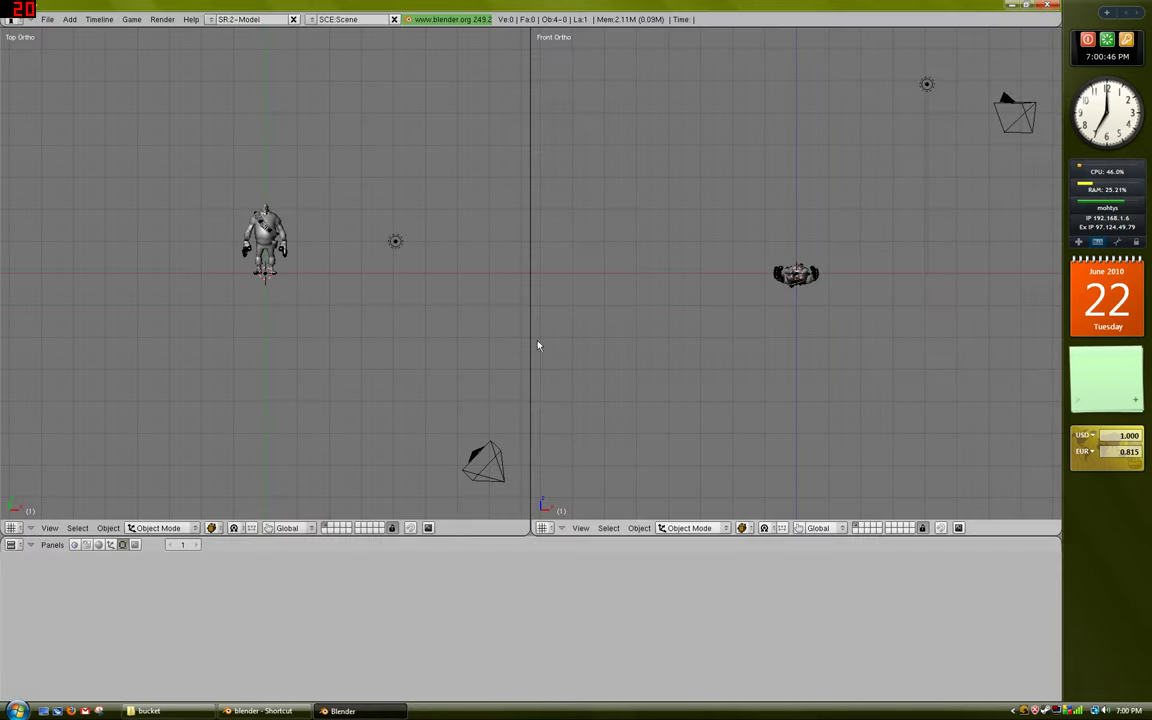
Step: Select the imported Heavy character mesh, enlarged and centred in the top view
{"action": "scroll", "coordinate": [268, 183], "scroll_direction": "up", "scroll_amount": 3}
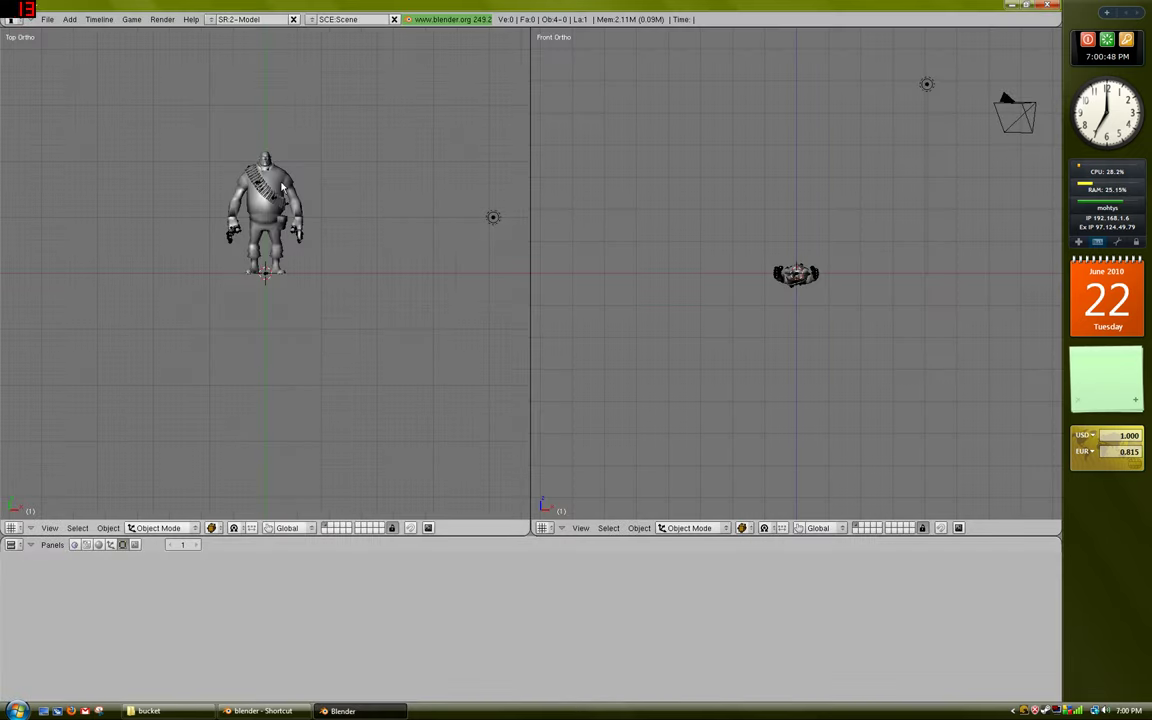
{"action": "middle_click_drag", "start_coordinate": [279, 176], "coordinate": [282, 262], "text": "shift"}
{"action": "scroll", "coordinate": [281, 260], "scroll_direction": "up", "scroll_amount": 4}
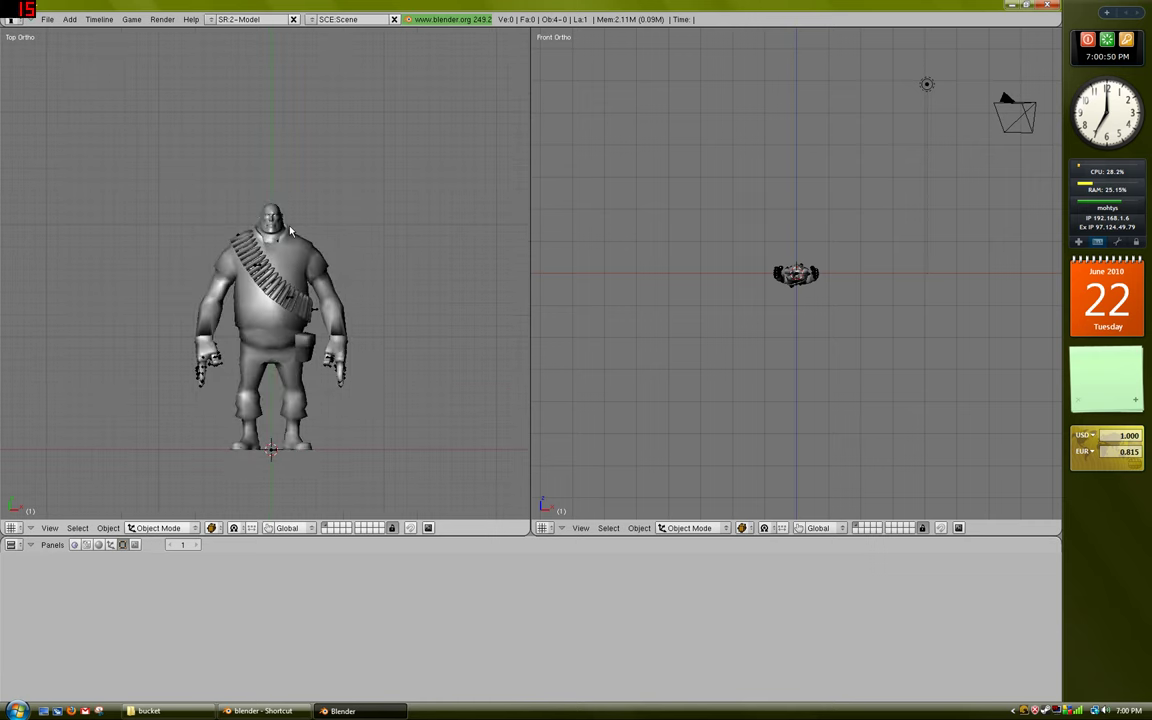
{"action": "right_click", "coordinate": [256, 244]}
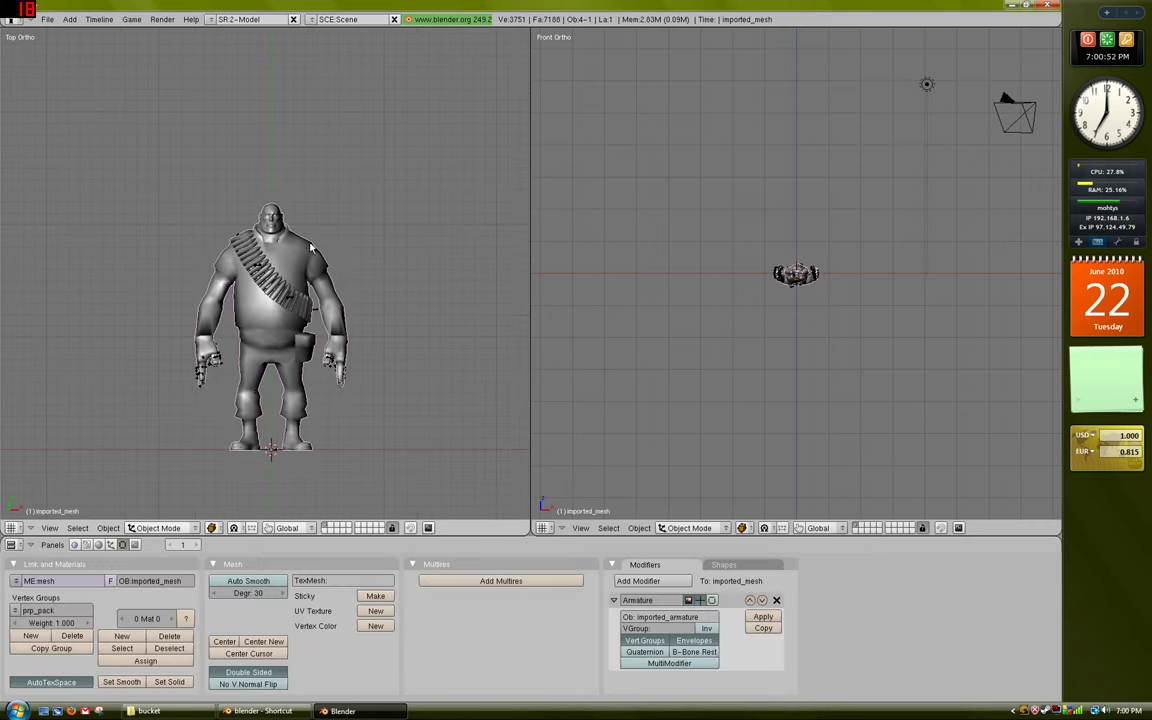
{"action": "middle_click_drag", "start_coordinate": [311, 248], "coordinate": [326, 285], "text": "shift"}
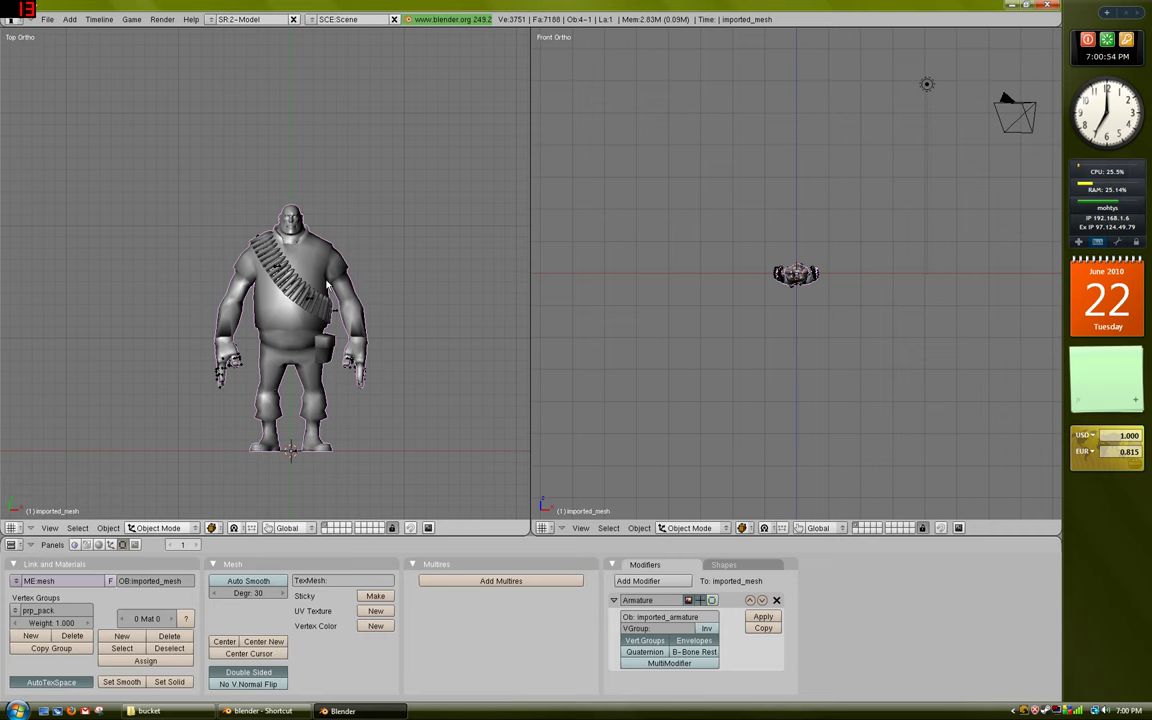
Step: Scale the imported Heavy mesh up by a factor of 40
{"action": "scroll", "coordinate": [326, 287], "scroll_direction": "up", "scroll_amount": 2}
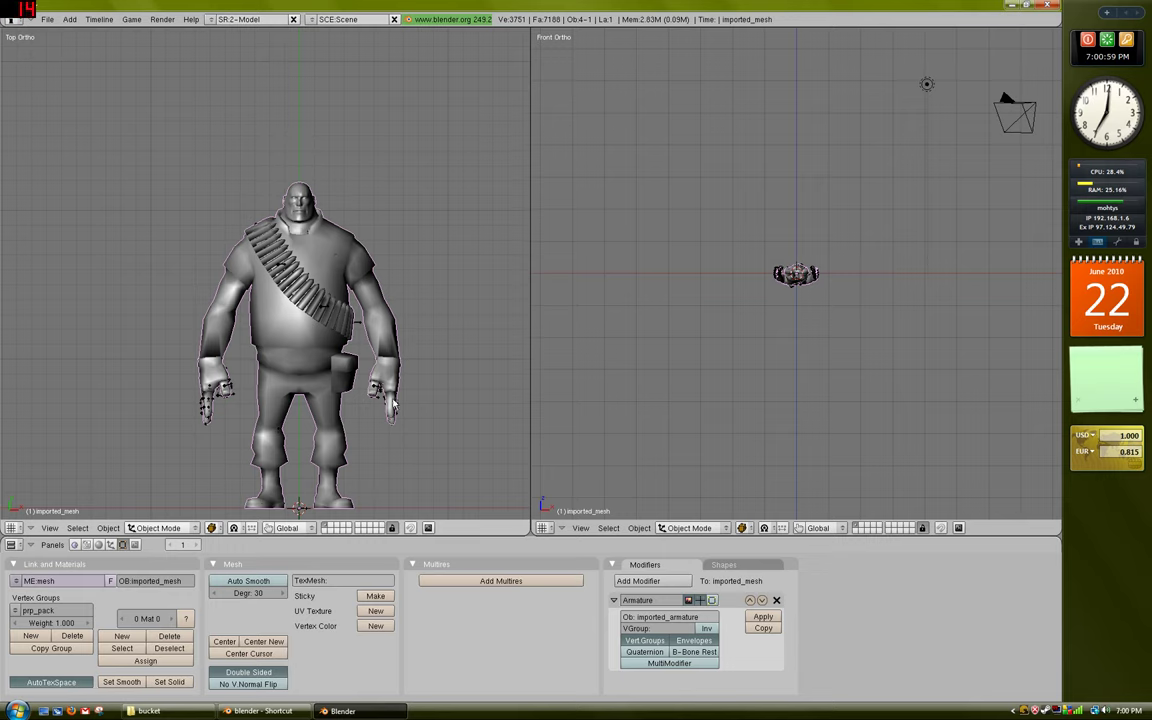
{"action": "type", "text": "s"}
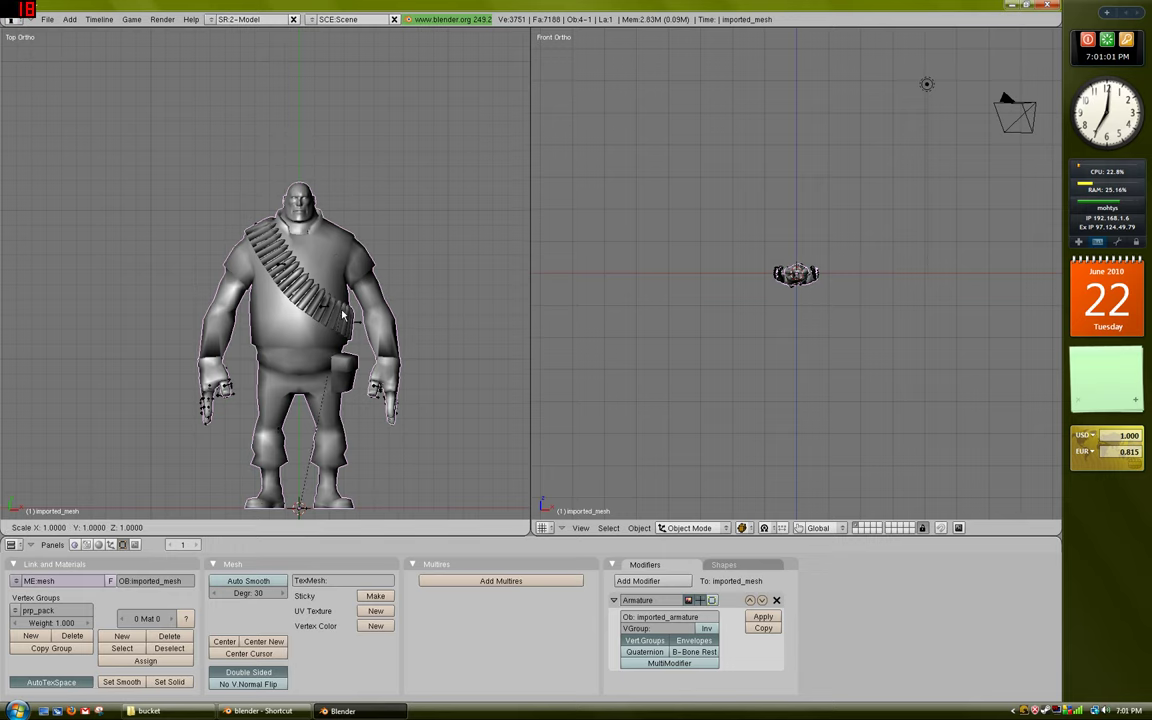
{"action": "type", "text": "40"}
{"action": "key", "text": "Return"}
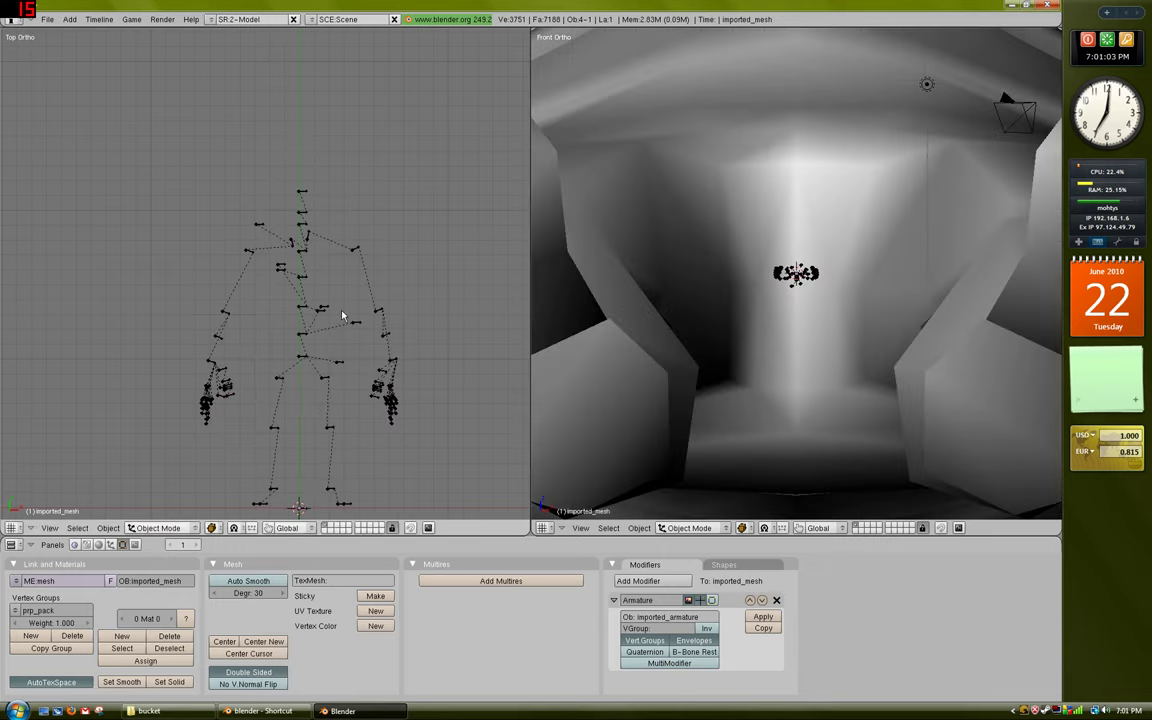
{"action": "scroll", "coordinate": [342, 316], "scroll_direction": "down", "scroll_amount": 10}
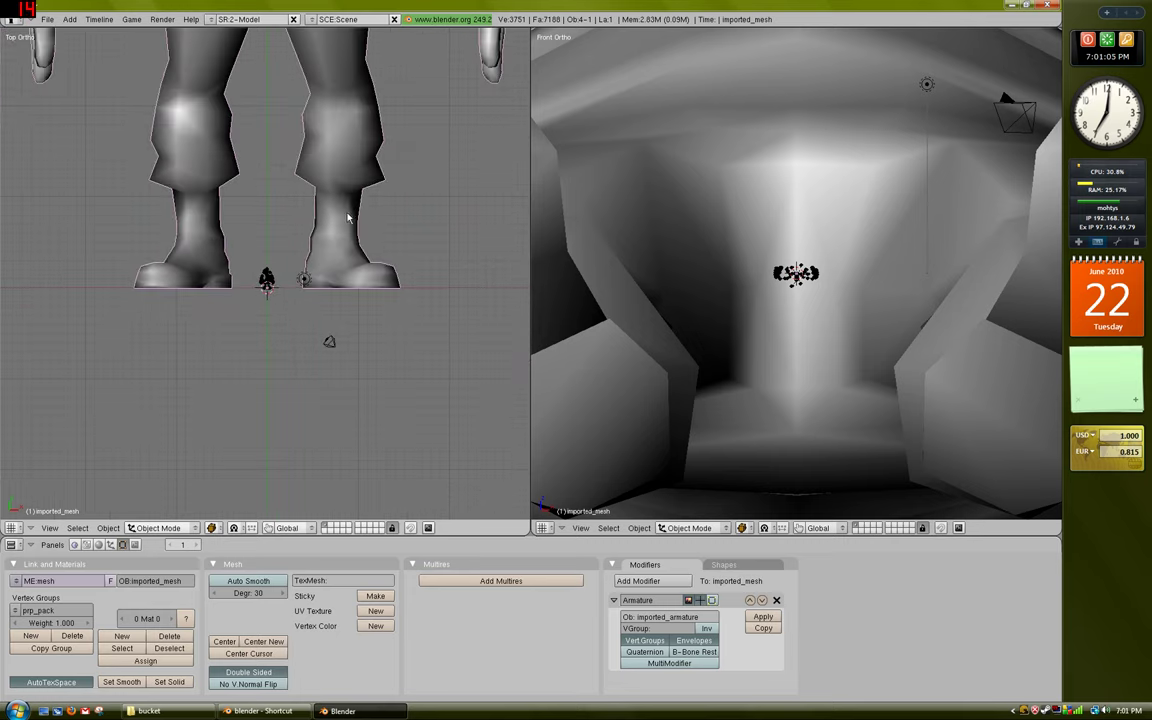
{"action": "scroll", "coordinate": [348, 216], "scroll_direction": "down", "scroll_amount": 6}
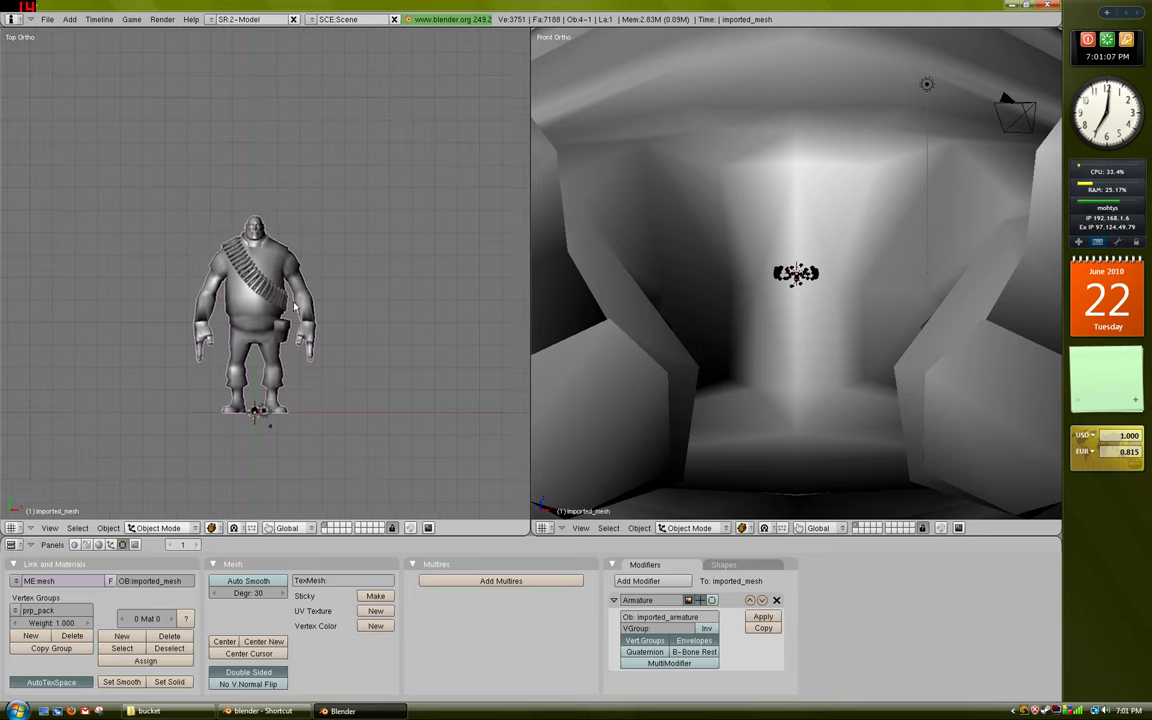
Step: Try removing the Heavy mesh's Armature modifier and deleting the imported armature, undoing each removal
{"action": "left_click", "coordinate": [776, 600]}
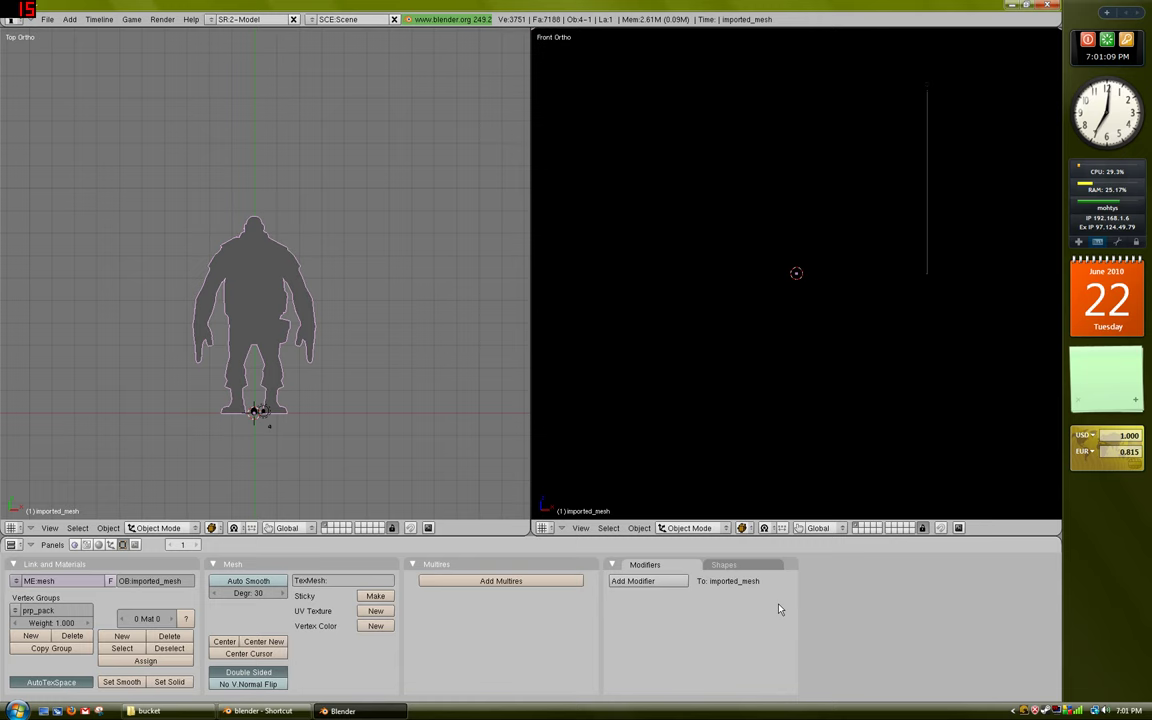
{"action": "key", "text": "ctrl+z"}
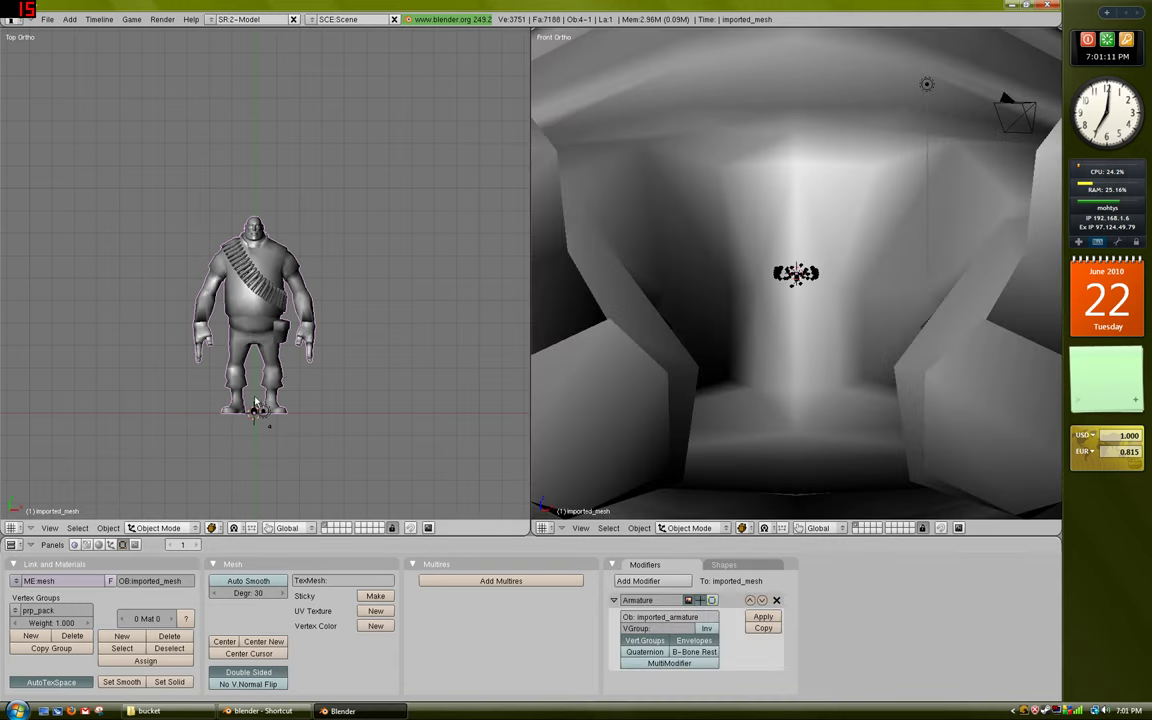
{"action": "scroll", "coordinate": [229, 362], "scroll_direction": "up", "scroll_amount": 2}
{"action": "right_click", "coordinate": [250, 485]}
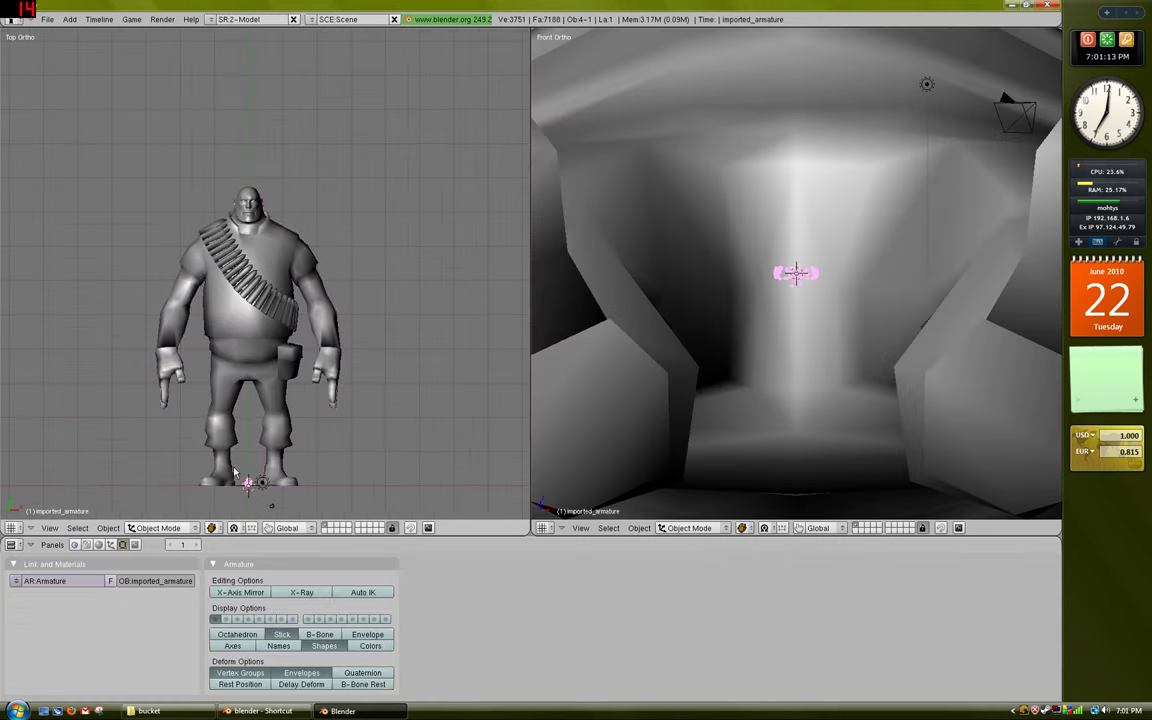
{"action": "key", "text": "x"}
{"action": "left_click", "coordinate": [240, 465]}
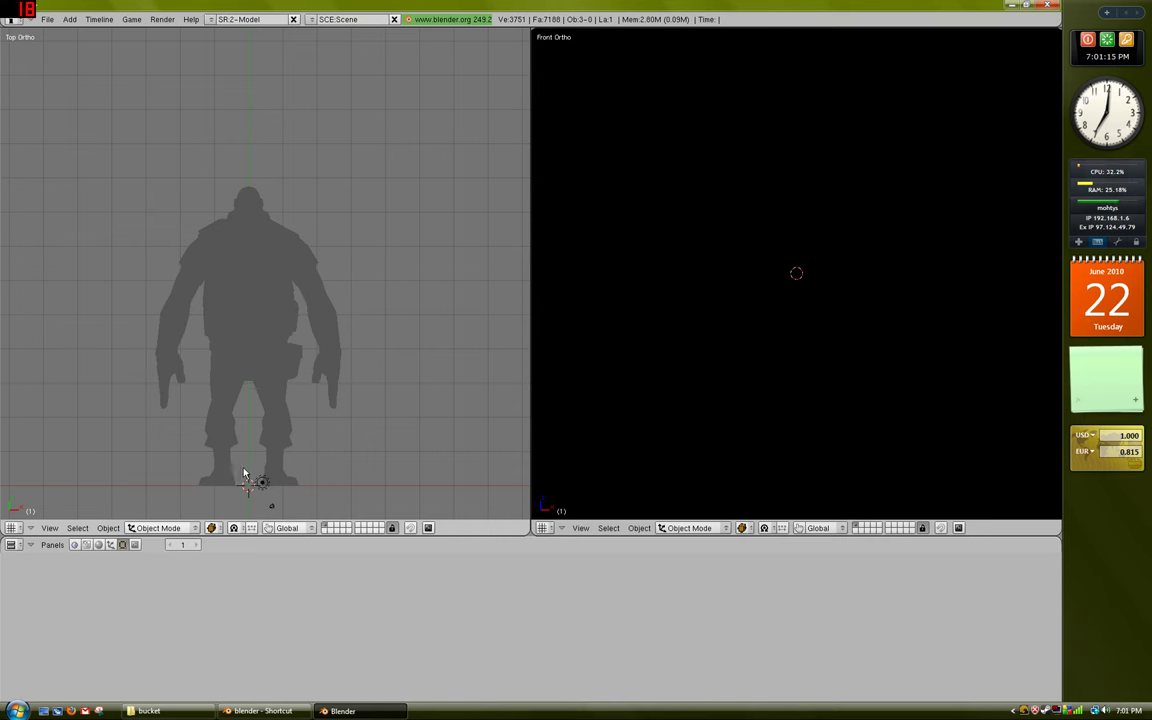
{"action": "key", "text": "ctrl+z"}
Step: Deselect everything and place the 3D cursor on the centre line just above the Heavy's head in the top view
{"action": "right_click", "coordinate": [249, 467]}
{"action": "scroll", "coordinate": [280, 300], "scroll_direction": "up", "scroll_amount": 3}
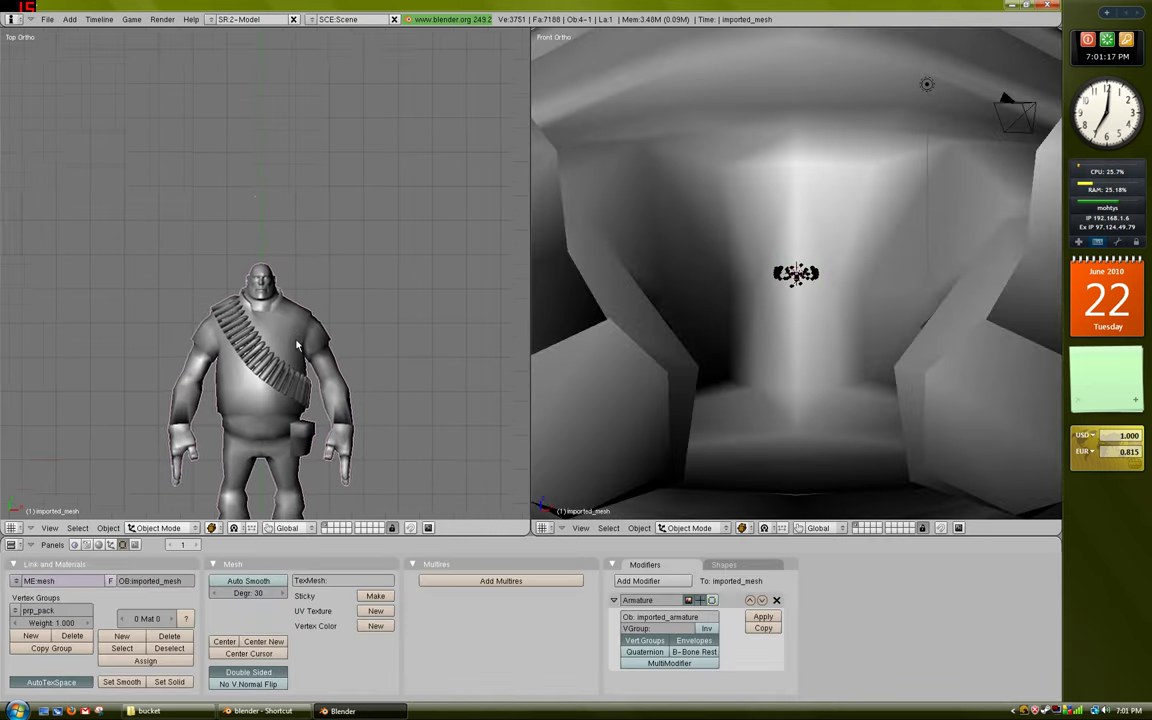
{"action": "scroll", "coordinate": [303, 323], "scroll_direction": "up", "scroll_amount": 6}
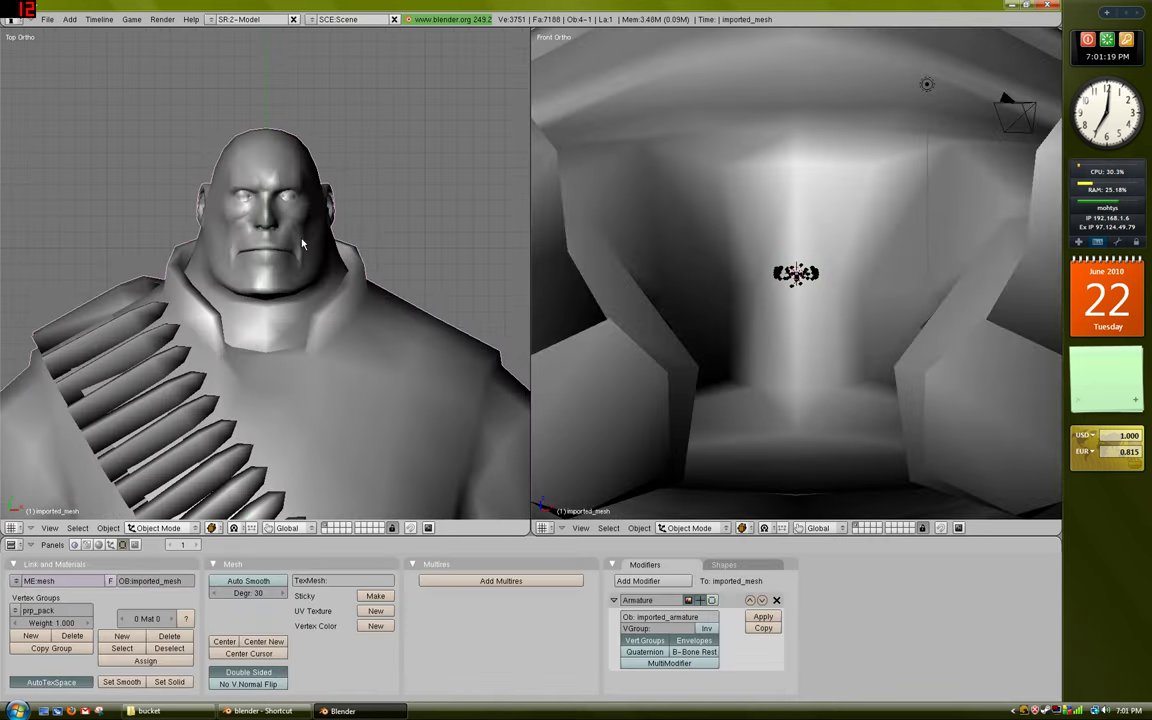
{"action": "scroll", "coordinate": [284, 386], "scroll_direction": "down", "scroll_amount": 1}
{"action": "key", "text": "a"}
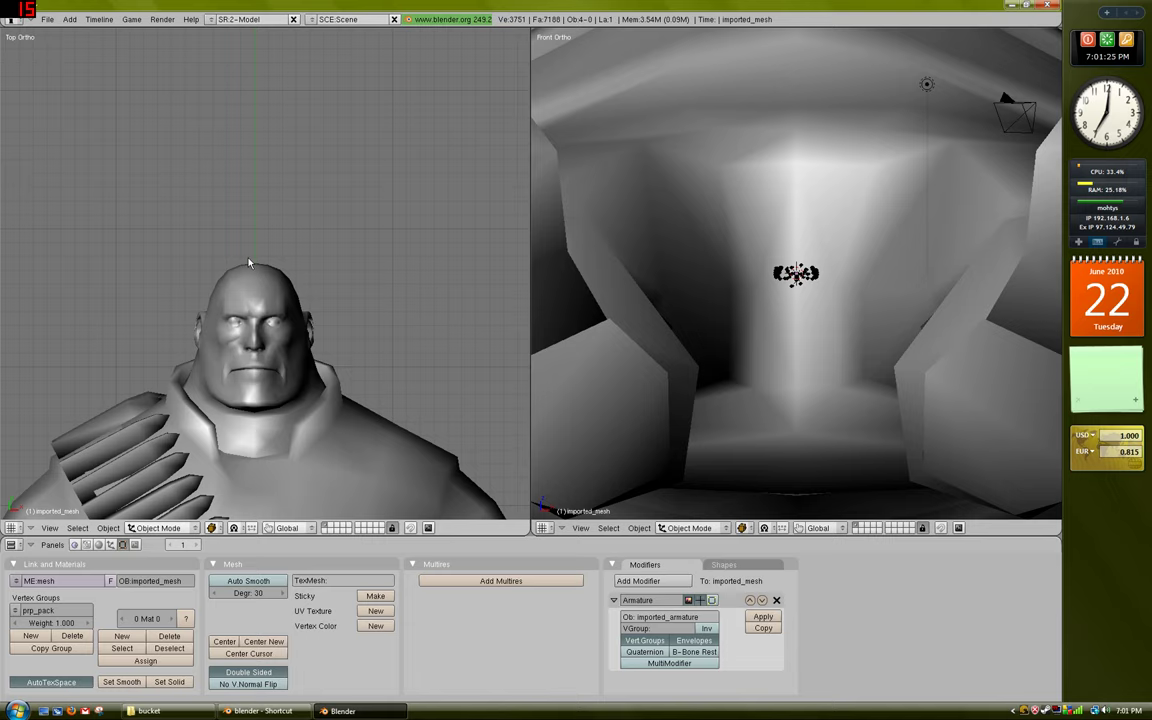
{"action": "left_click", "coordinate": [255, 227]}
{"action": "left_click", "coordinate": [252, 230]}
Step: Switch the front viewport to the back view, framed on the Heavy's head and torso
{"action": "scroll", "coordinate": [828, 272], "scroll_direction": "down", "scroll_amount": 5}
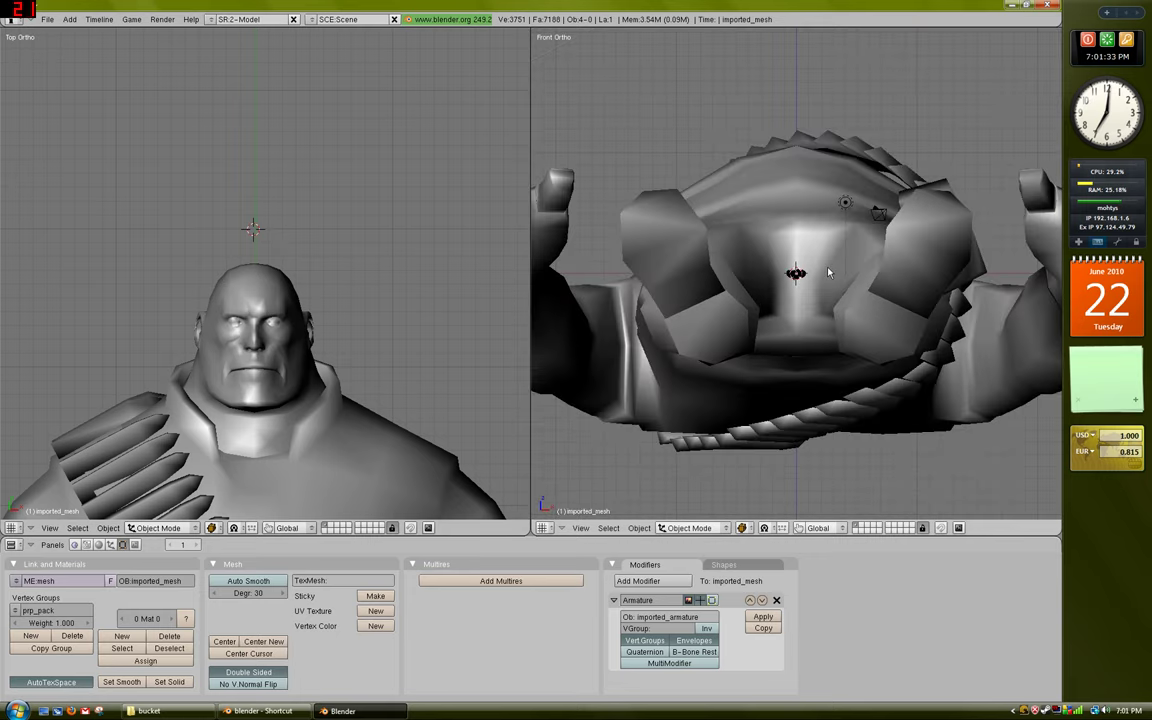
{"action": "key", "text": "ctrl+KP_1"}
{"action": "scroll", "coordinate": [792, 284], "scroll_direction": "down", "scroll_amount": 3}
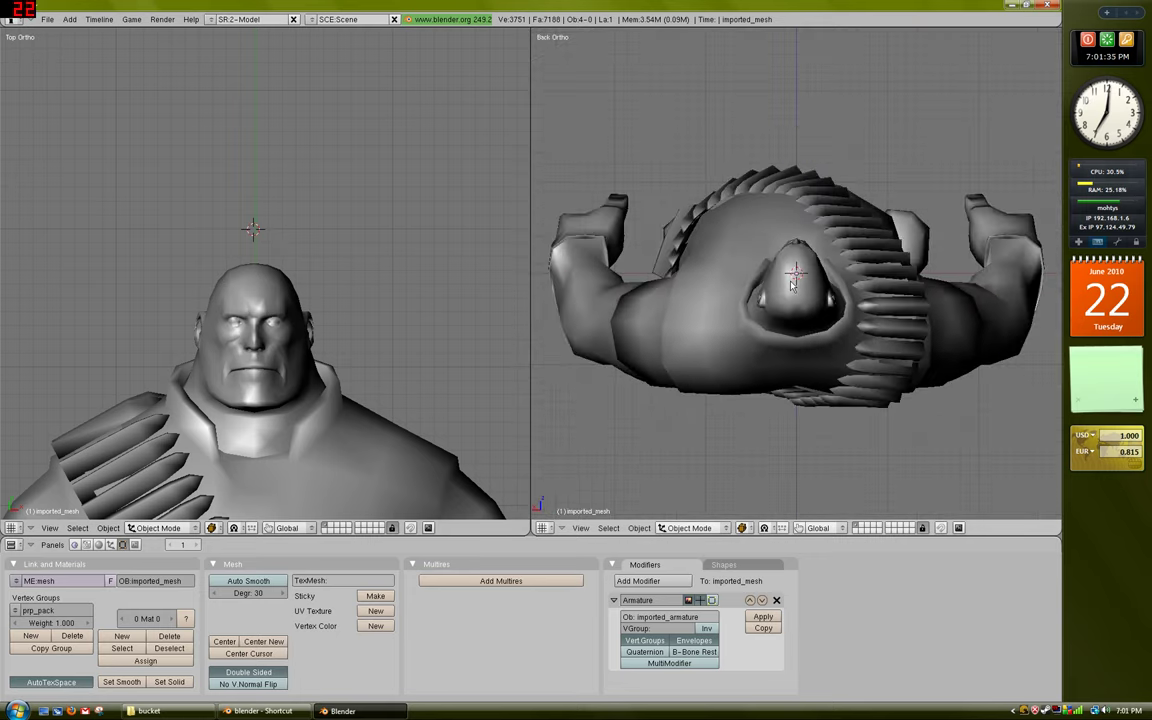
{"action": "scroll", "coordinate": [760, 278], "scroll_direction": "up", "scroll_amount": 2}
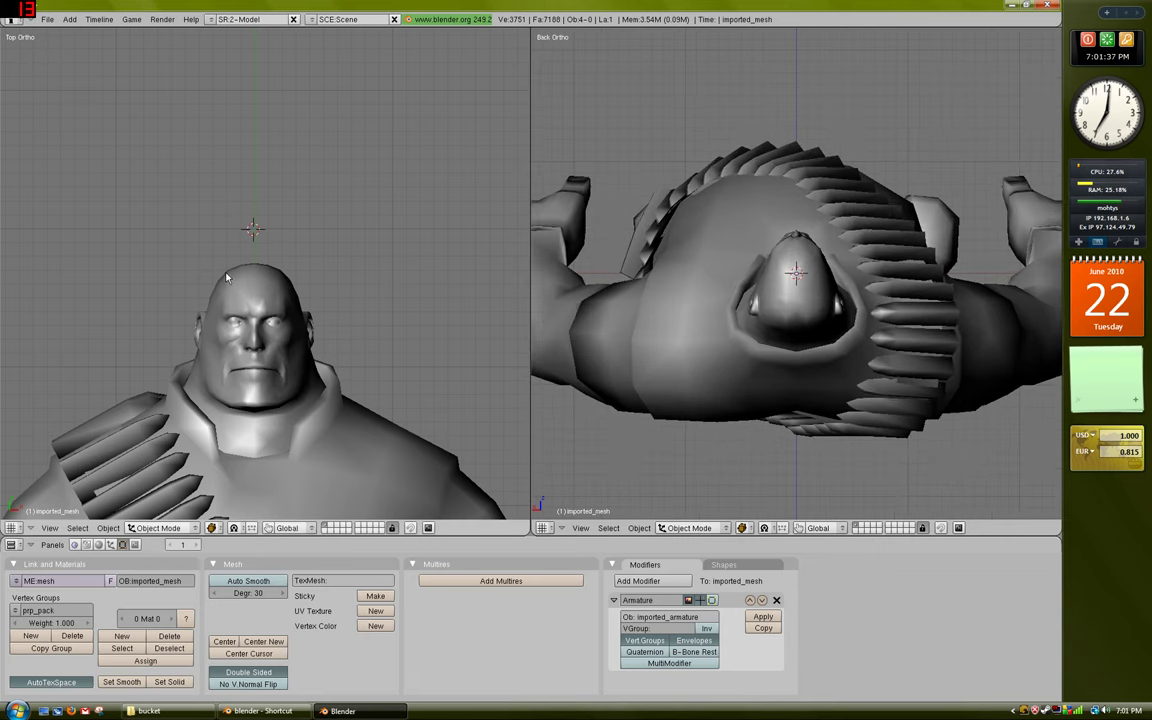
Step: Examine the Heavy's head and shoulders in relation to the 3D cursor in the top viewport
{"action": "middle_click_drag", "start_coordinate": [290, 313], "coordinate": [287, 283], "text": "ctrl"}
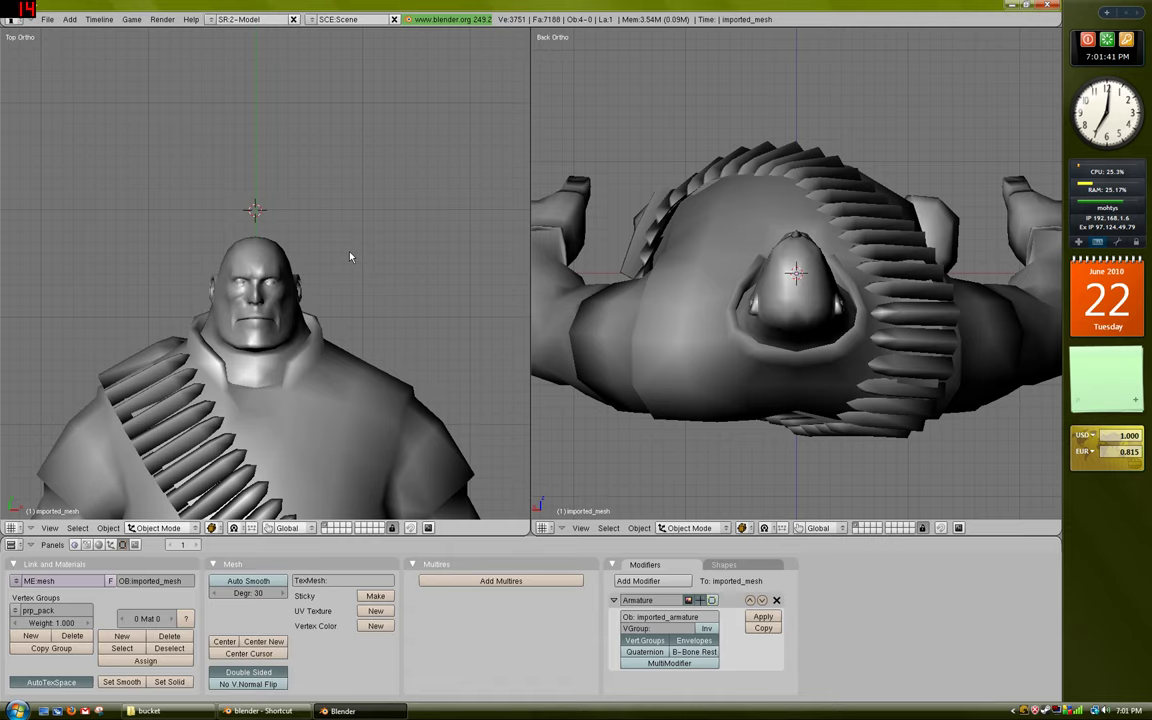
{"action": "middle_click_drag", "start_coordinate": [311, 263], "coordinate": [335, 366]}
{"action": "key", "text": "KP_7"}
{"action": "mouse_move", "coordinate": [292, 300]}
{"action": "middle_mouse_down", "text": "shift"}
{"action": "mouse_move", "coordinate": [197, 290]}
{"action": "mouse_move", "coordinate": [372, 296]}
{"action": "mouse_move", "coordinate": [270, 302]}
{"action": "middle_mouse_up", "text": "shift"}
{"action": "scroll", "coordinate": [270, 303], "scroll_direction": "down", "scroll_amount": 3}
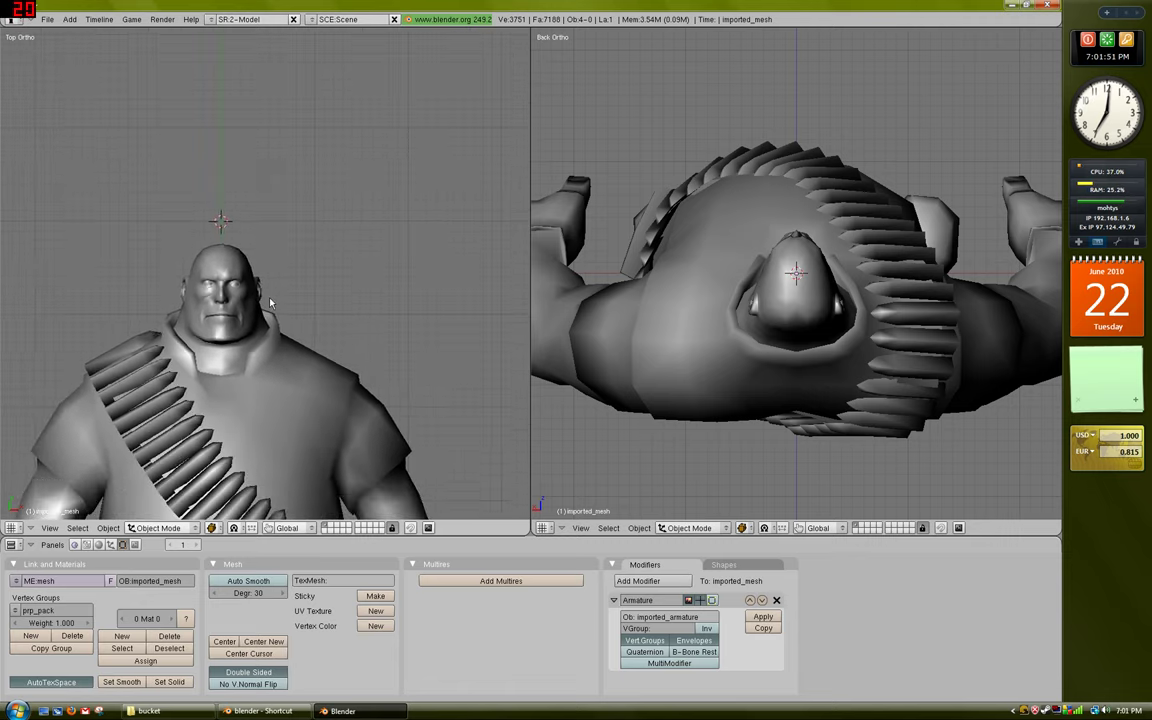
{"action": "scroll", "coordinate": [268, 302], "scroll_direction": "up", "scroll_amount": 4}
{"action": "scroll", "coordinate": [268, 302], "scroll_direction": "down", "scroll_amount": 4}
{"action": "scroll", "coordinate": [268, 300], "scroll_direction": "up", "scroll_amount": 3}
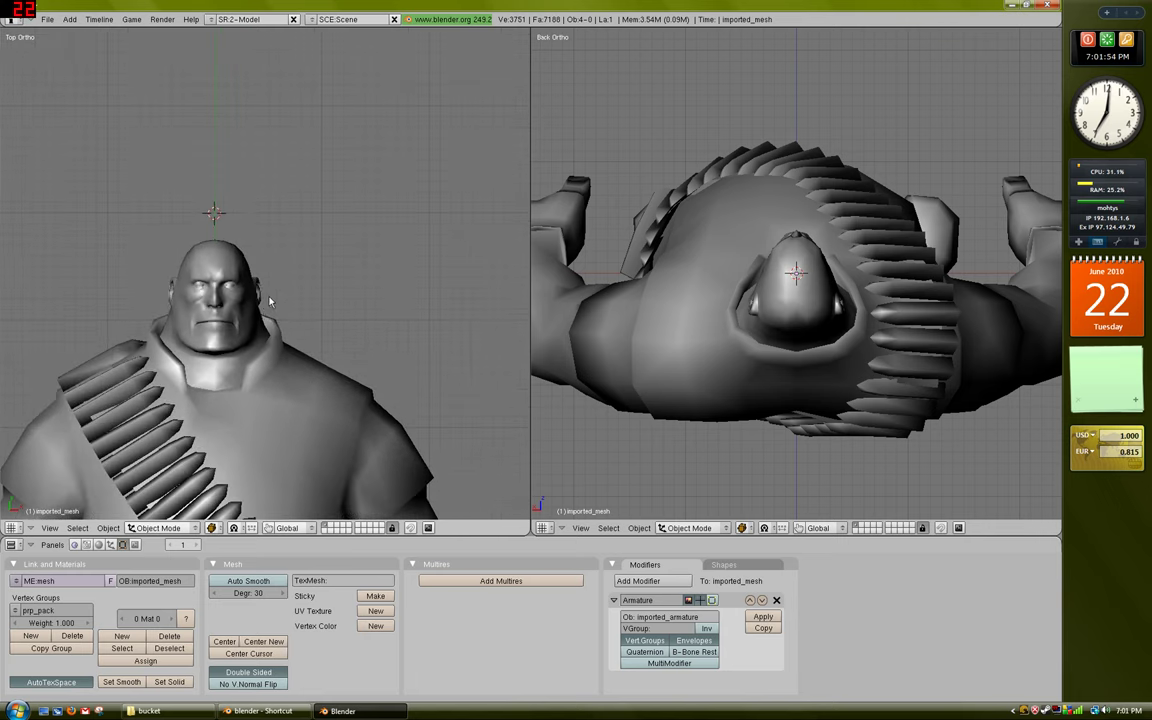
{"action": "middle_click_drag", "start_coordinate": [252, 316], "coordinate": [278, 313], "text": "shift"}
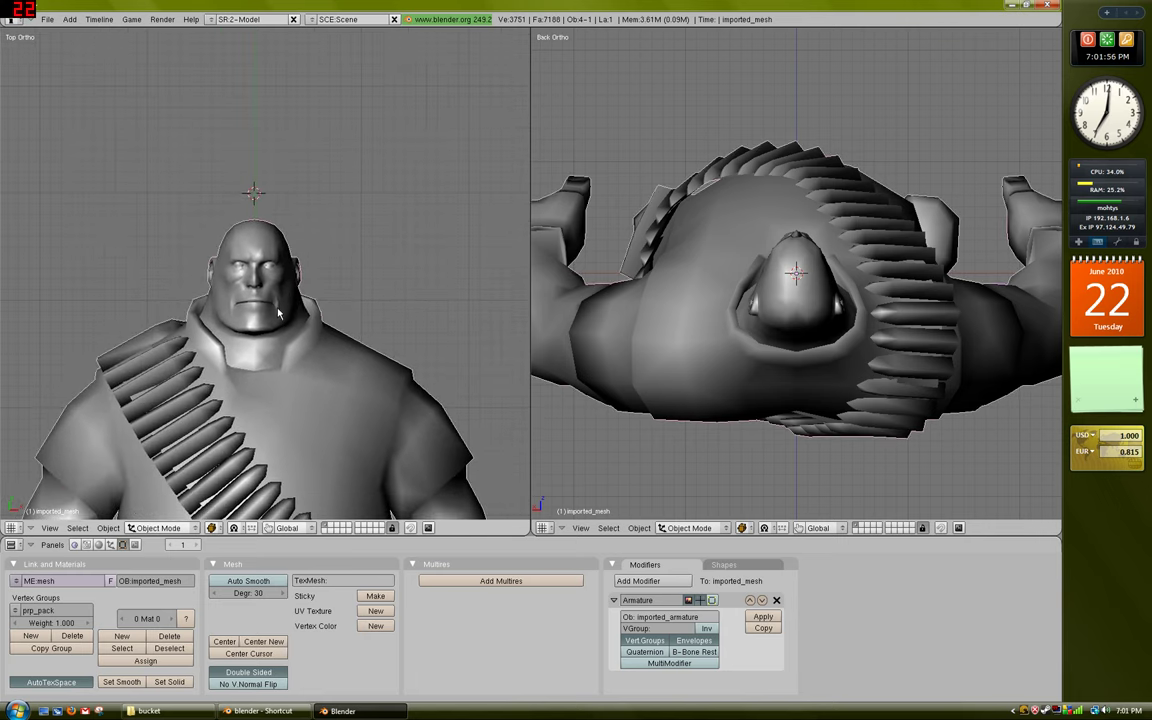
Step: Clear the selection, select all objects in the scene, and deselect them again
{"action": "key", "text": "a"}
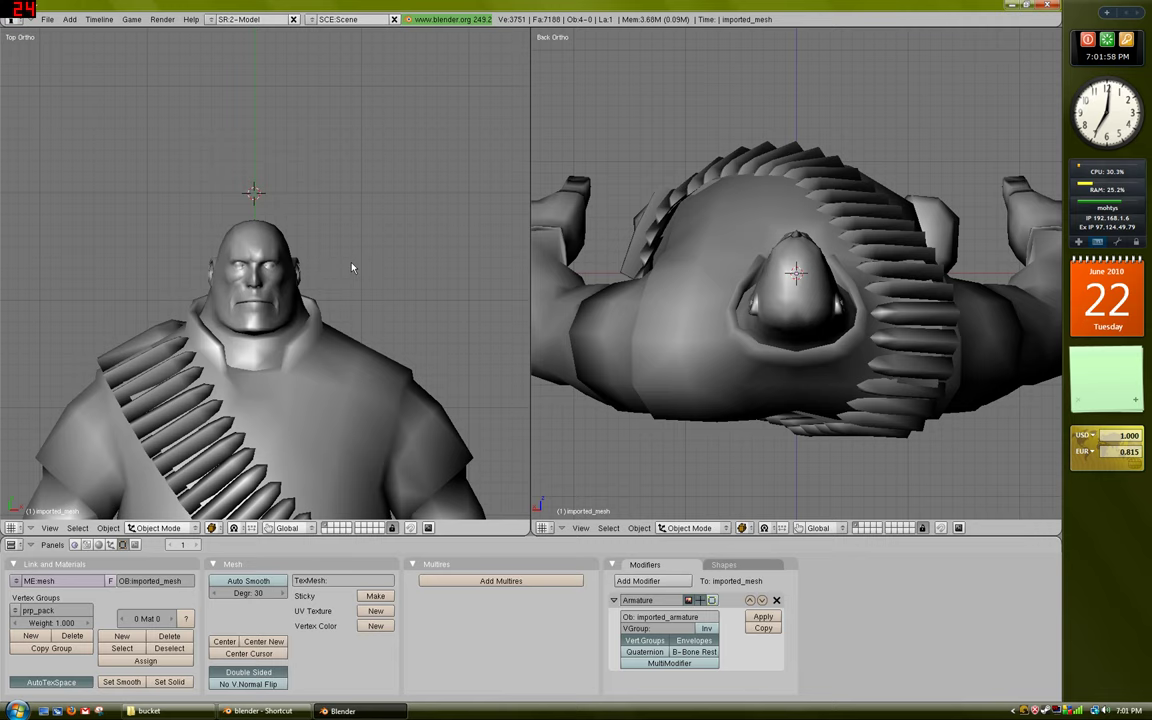
{"action": "key", "text": "a"}
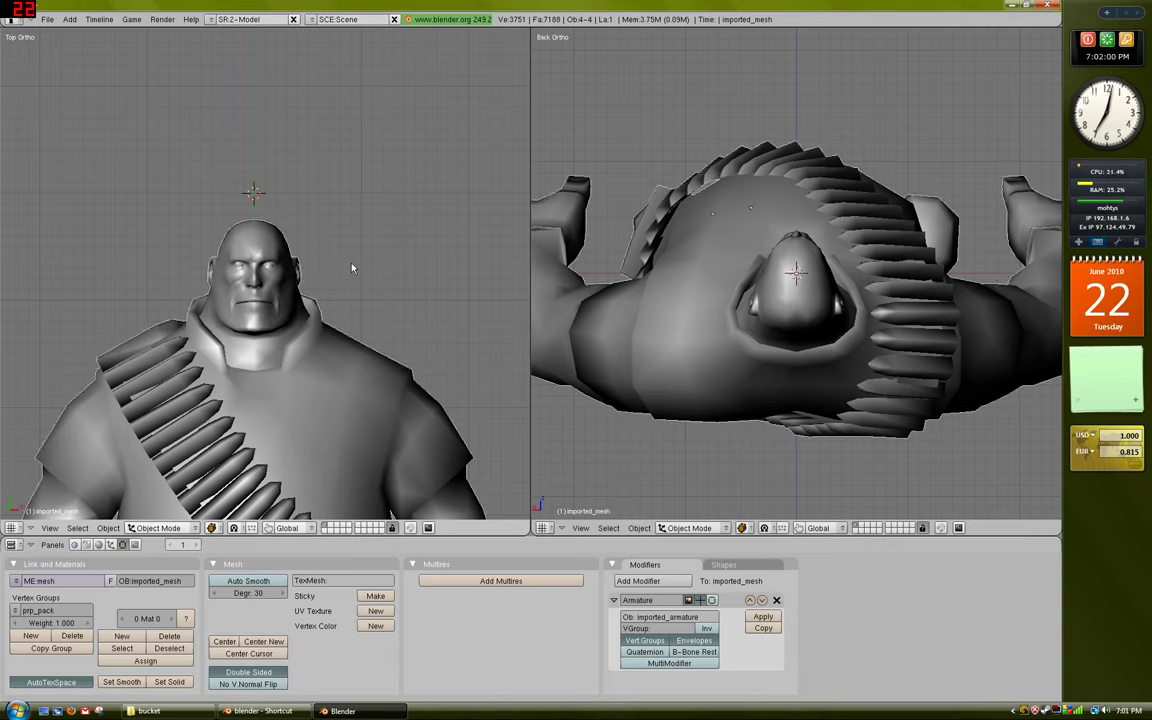
{"action": "key", "text": "a"}
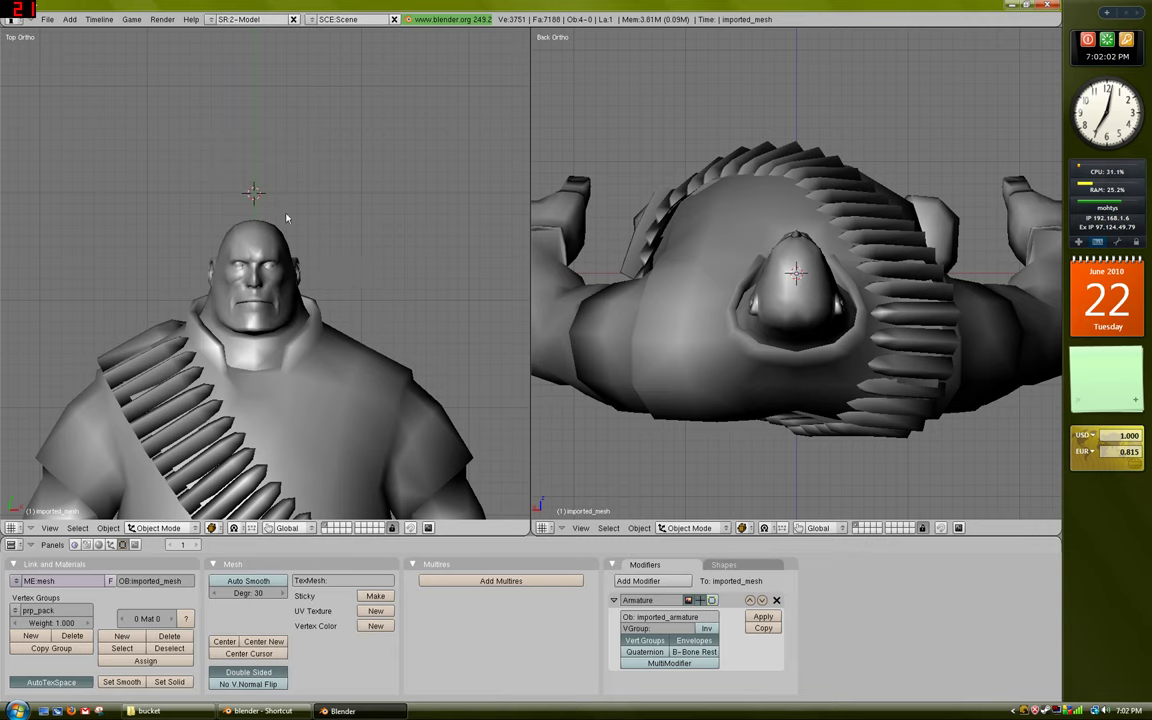
Step: Try freehand scale, rotate and move transforms on the Heavy mesh, restoring its original placement
{"action": "right_click", "coordinate": [265, 303]}
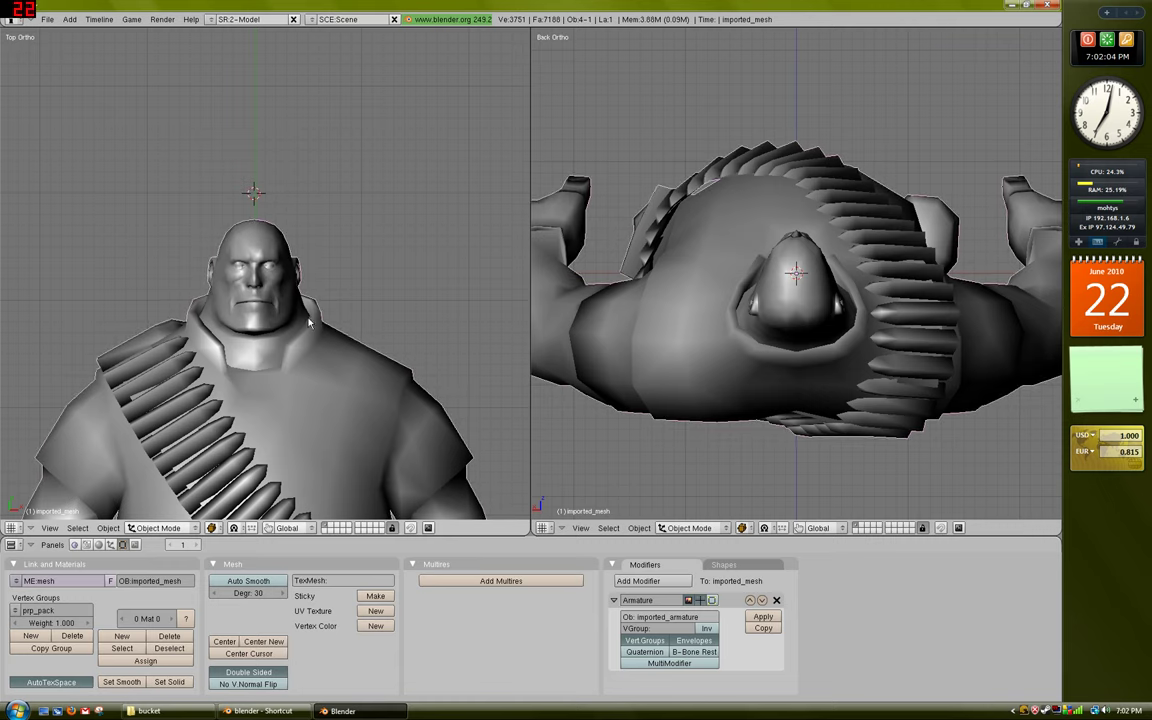
{"action": "key", "text": "s"}
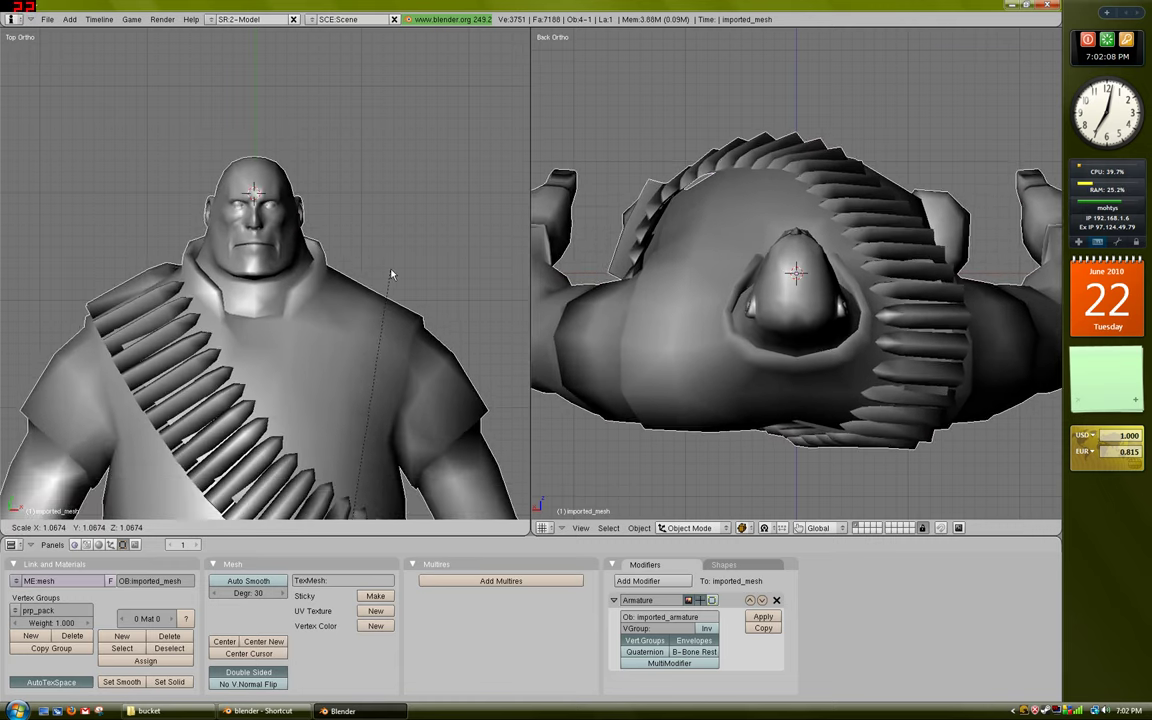
{"action": "left_click", "coordinate": [419, 352]}
{"action": "key", "text": "r"}
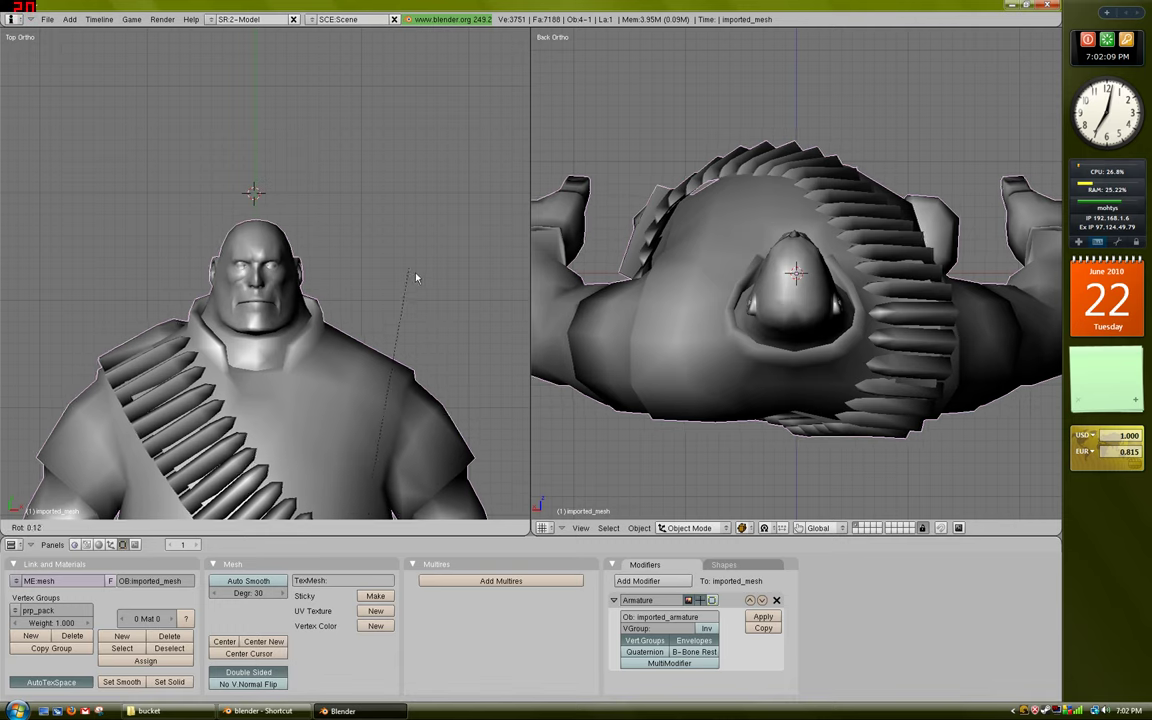
{"action": "left_click", "coordinate": [400, 305]}
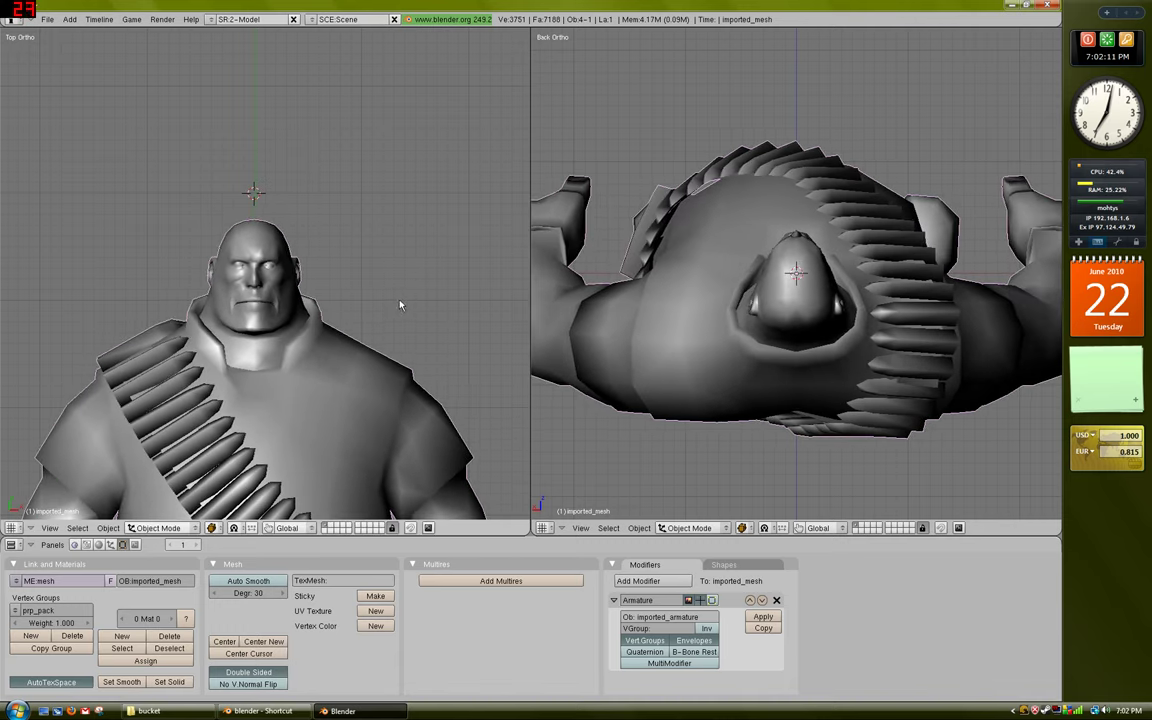
{"action": "key", "text": "r"}
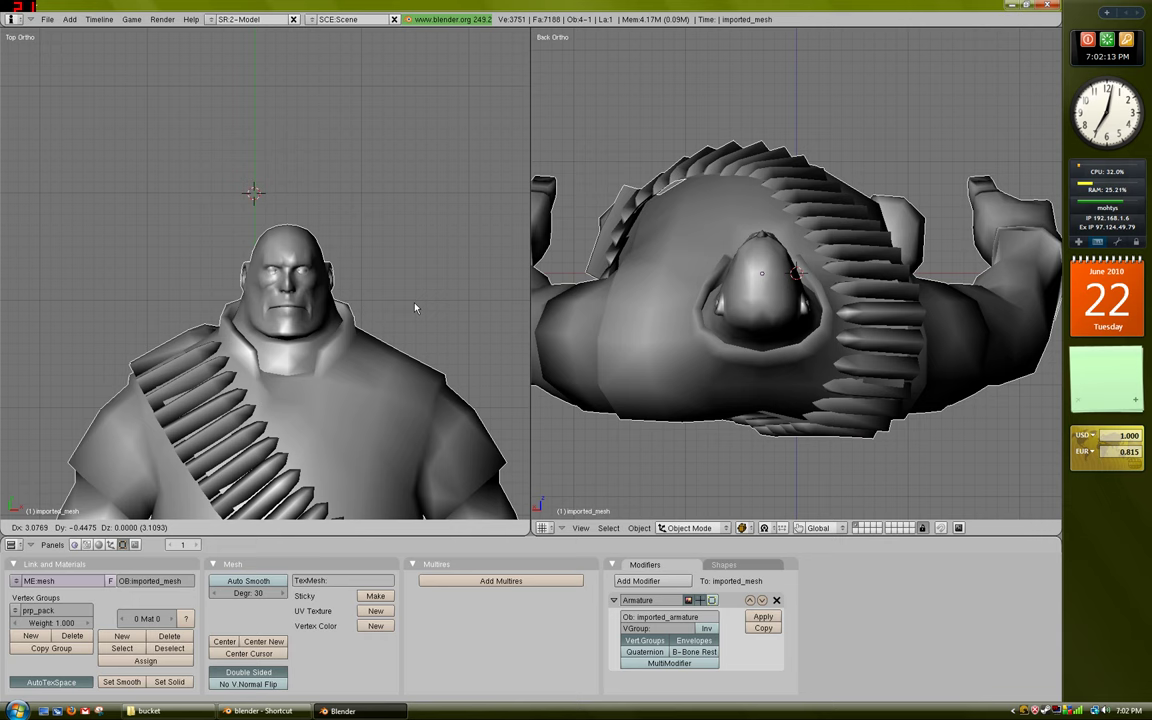
{"action": "left_click", "coordinate": [367, 318]}
{"action": "key", "text": "ctrl+z"}
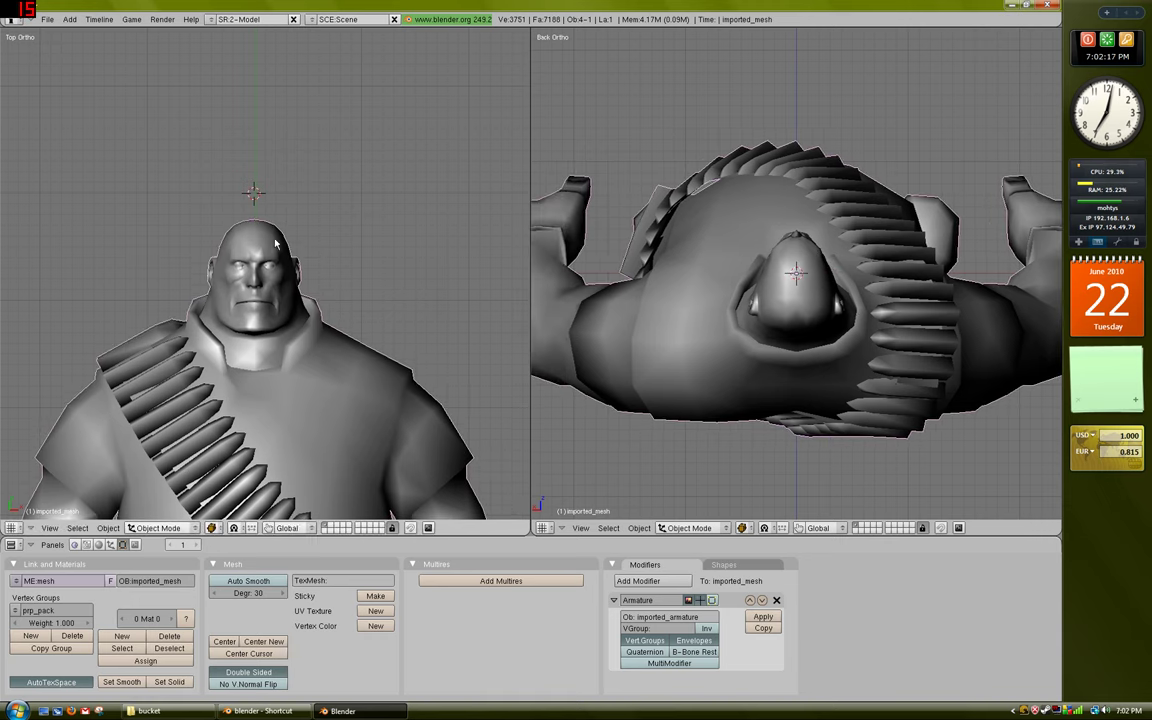
Step: Try shrinking the Heavy mesh along the global Y axis only, and undo that scaling
{"action": "scroll", "coordinate": [348, 308], "scroll_direction": "down", "scroll_amount": 4}
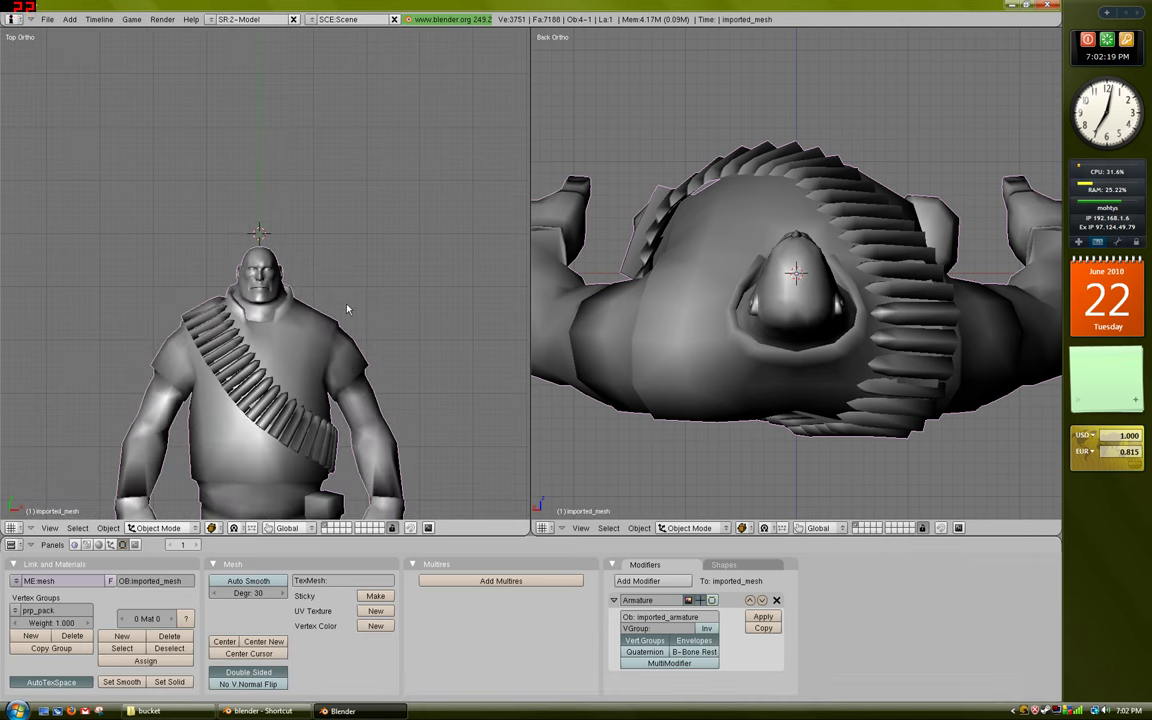
{"action": "middle_click_drag", "start_coordinate": [349, 361], "coordinate": [363, 235], "text": "shift"}
{"action": "scroll", "coordinate": [363, 236], "scroll_direction": "down", "scroll_amount": 1}
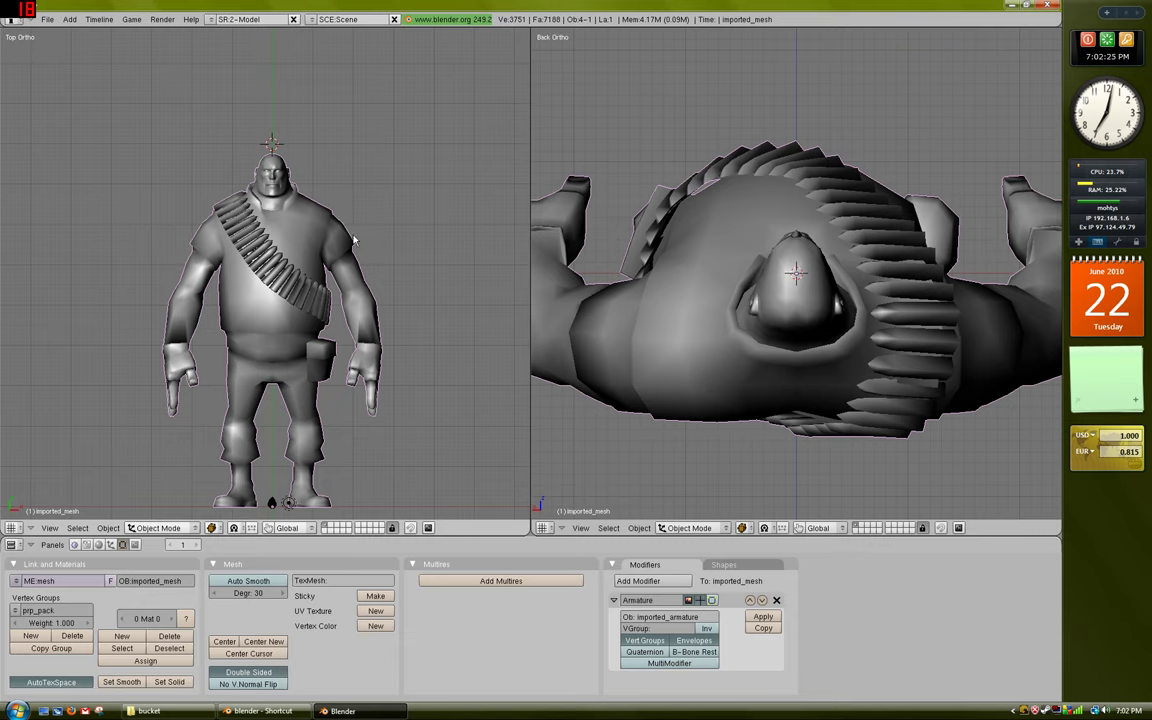
{"action": "key", "text": "s"}
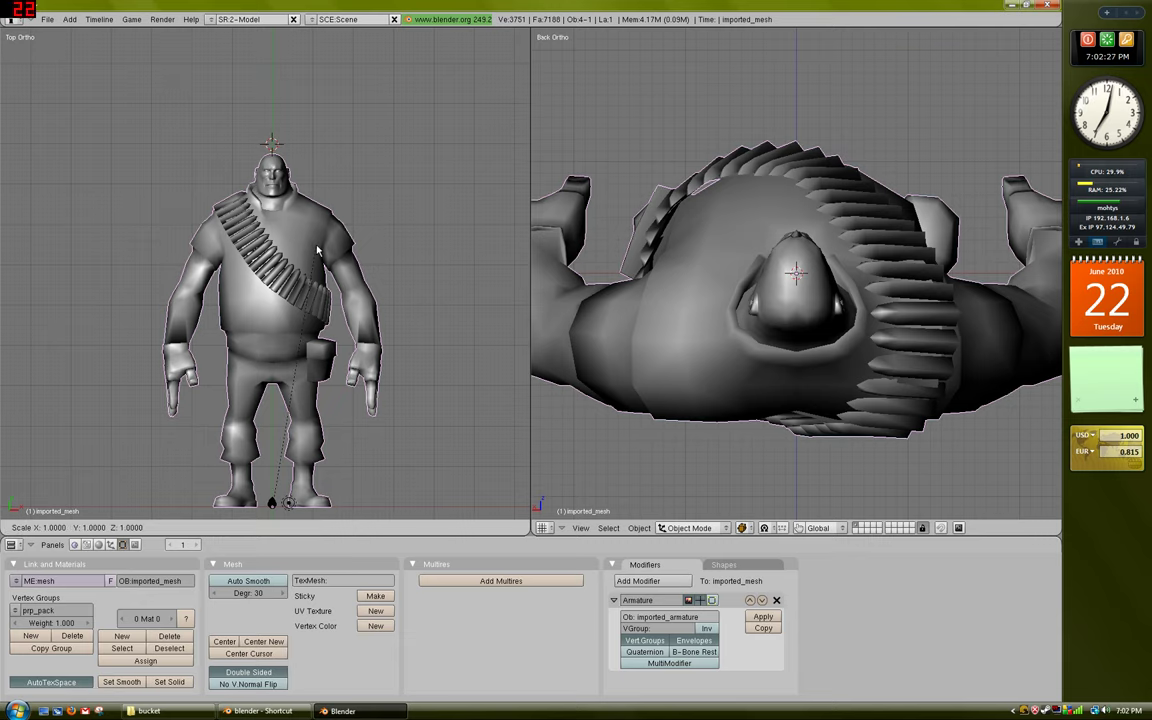
{"action": "key", "text": "x"}
{"action": "key", "text": "y"}
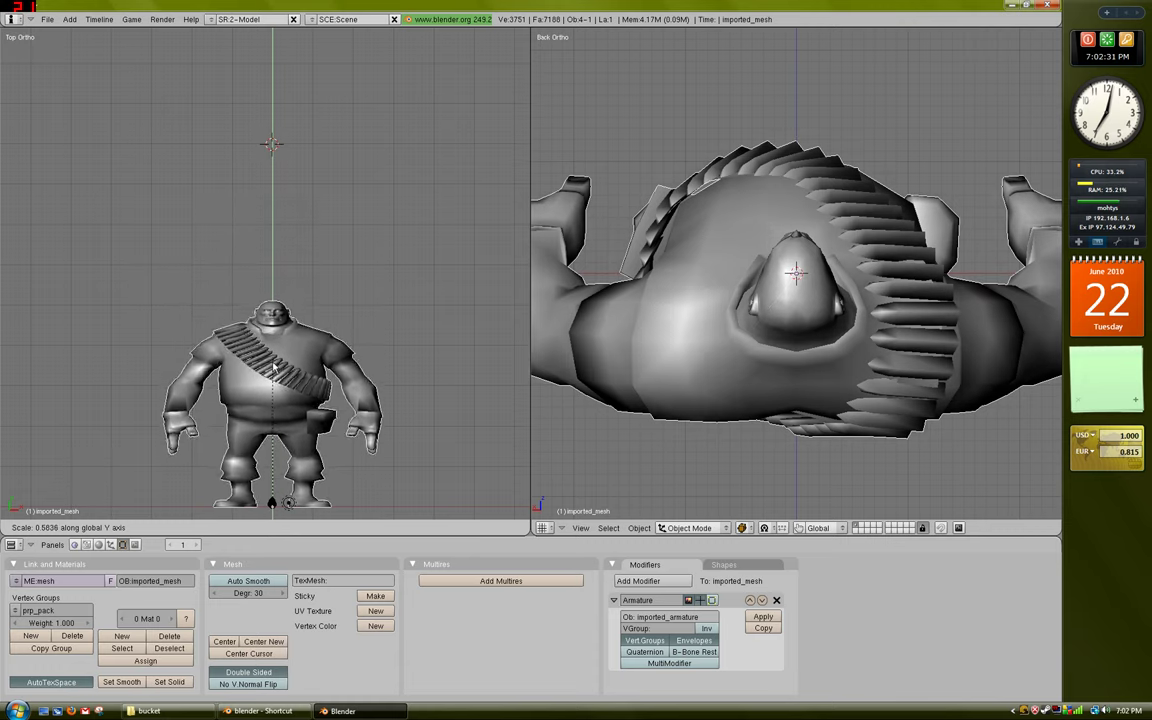
{"action": "left_click", "coordinate": [316, 328]}
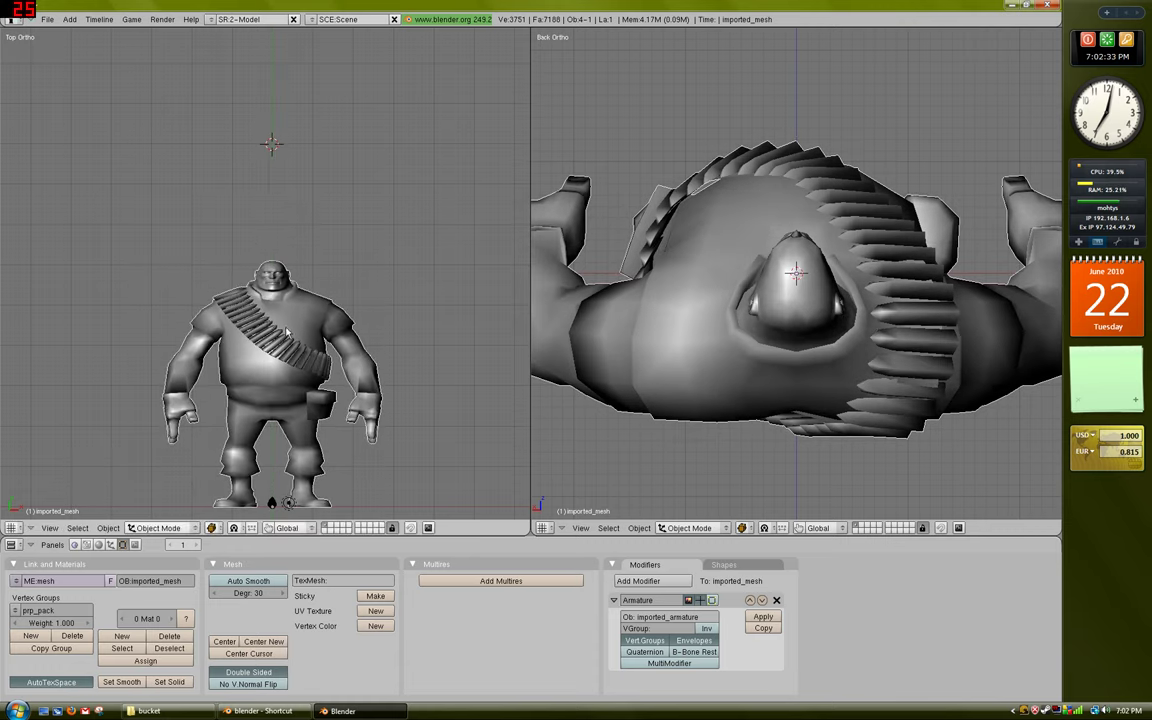
{"action": "key", "text": "ctrl+z"}
Step: Scale the Heavy mesh down slightly and uniformly on all axes
{"action": "key", "text": "s"}
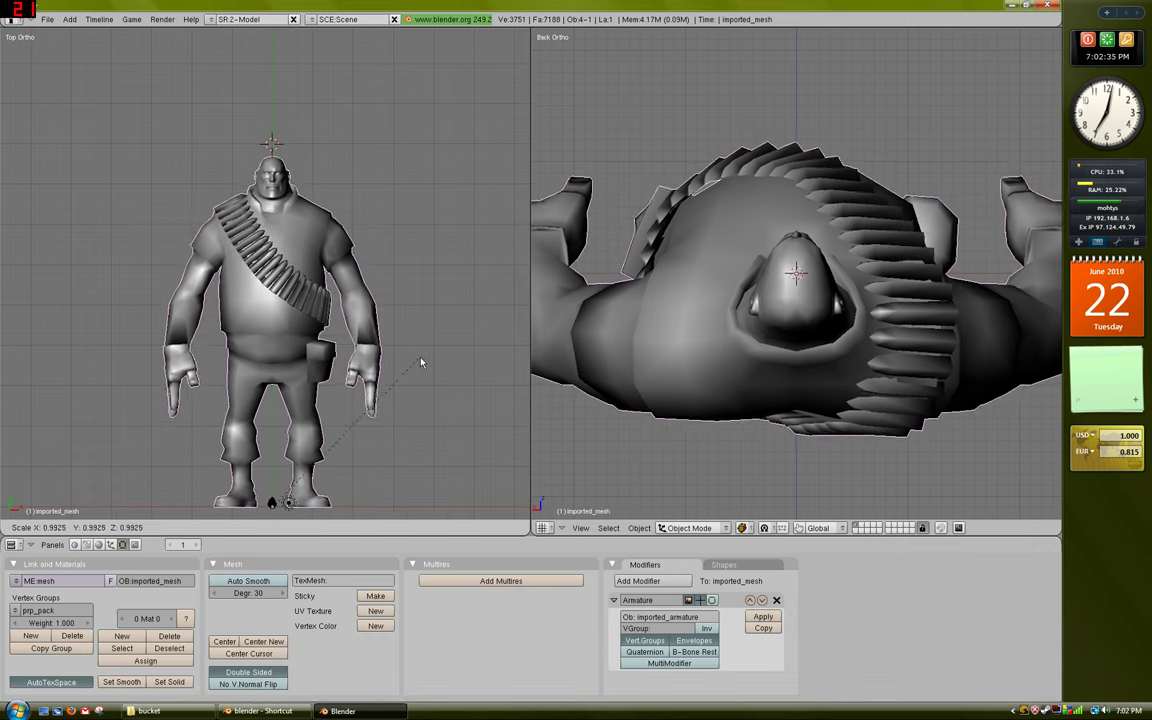
{"action": "left_click", "coordinate": [400, 318]}
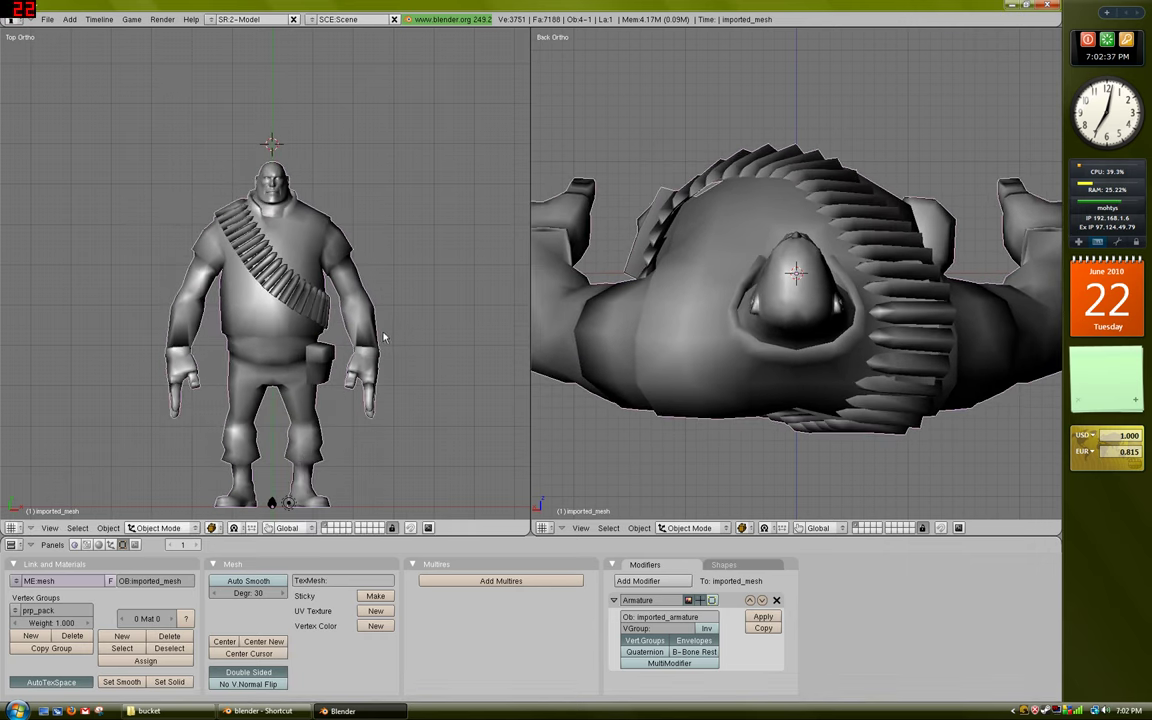
Step: Add a cylinder mesh with 16 vertices at the 3D cursor above the Heavy's head
{"action": "scroll", "coordinate": [340, 293], "scroll_direction": "up", "scroll_amount": 5}
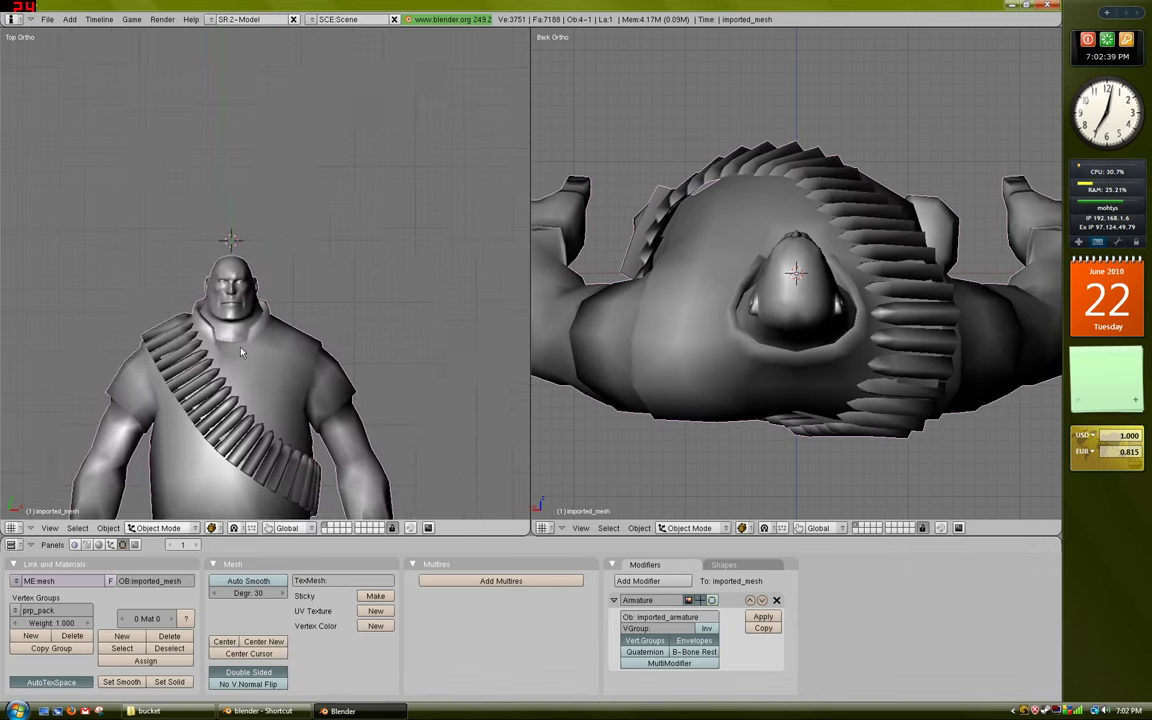
{"action": "scroll", "coordinate": [350, 342], "scroll_direction": "up", "scroll_amount": 2}
{"action": "middle_click_drag", "start_coordinate": [371, 327], "coordinate": [285, 352], "text": "shift"}
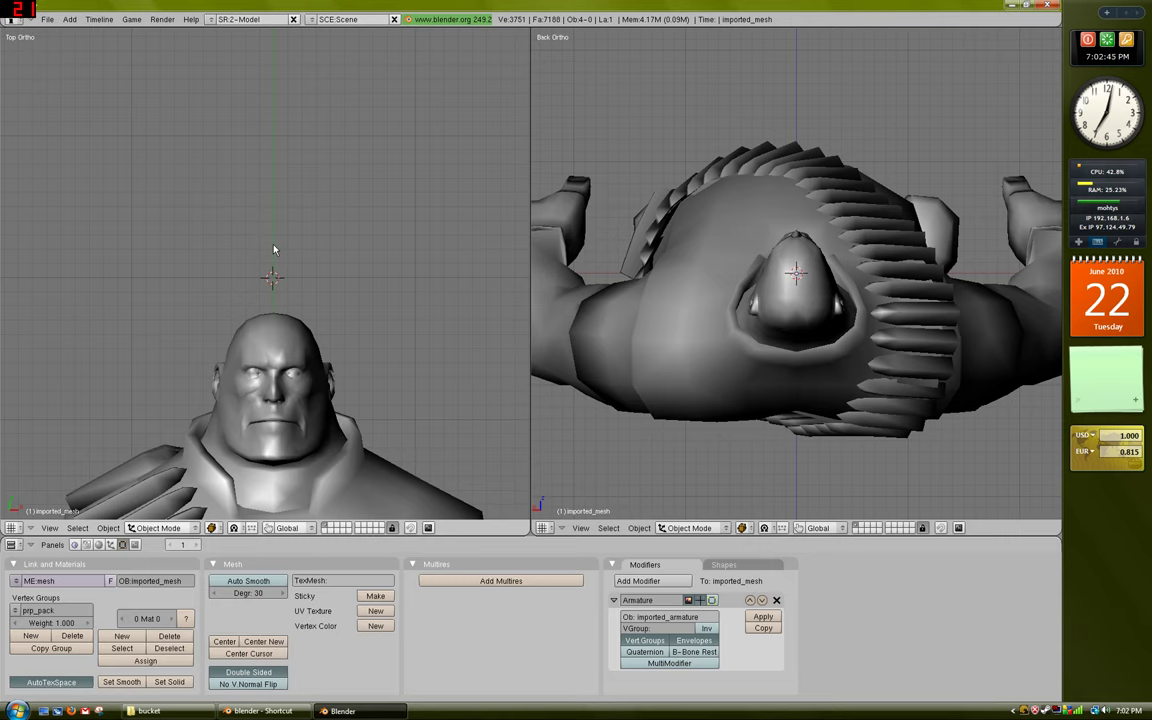
{"action": "key", "text": "space"}
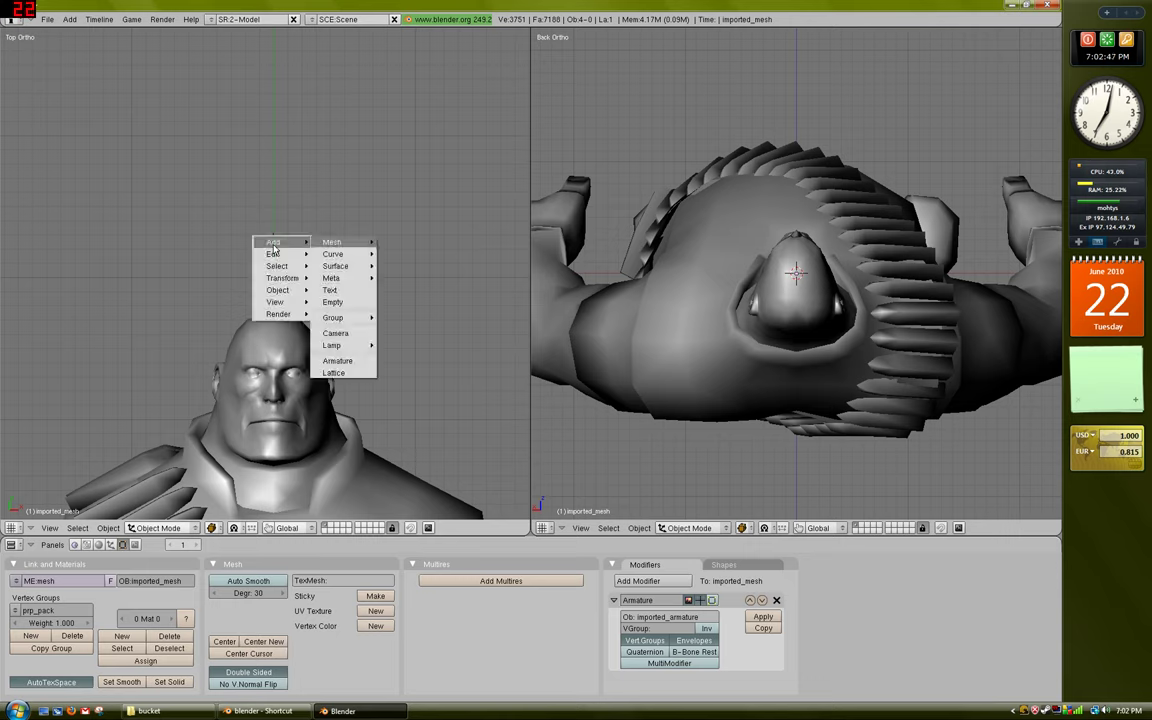
{"action": "mouse_move", "coordinate": [340, 242]}
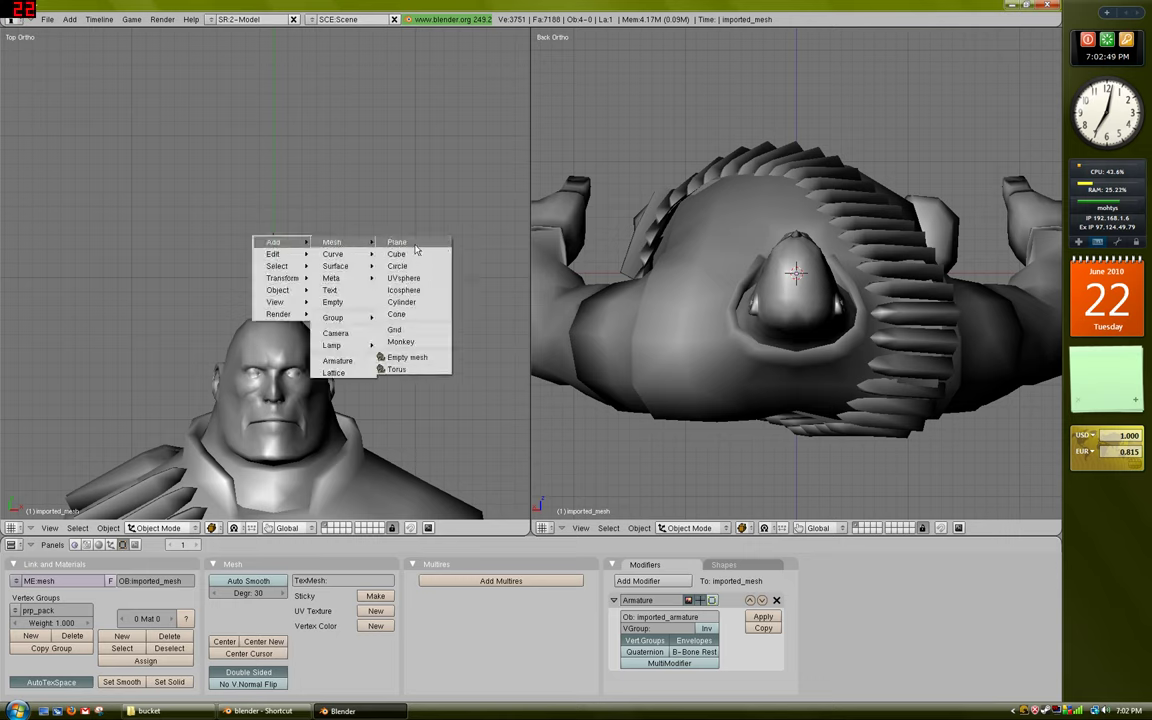
{"action": "left_click", "coordinate": [412, 302]}
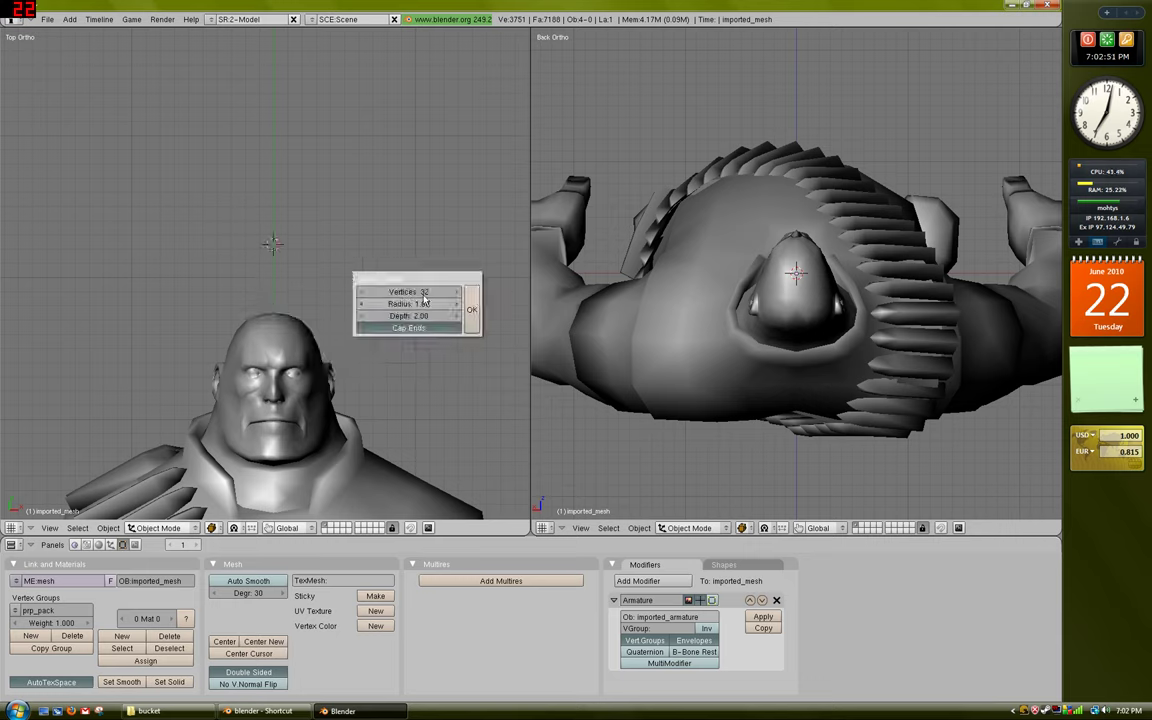
{"action": "left_click", "coordinate": [424, 292]}
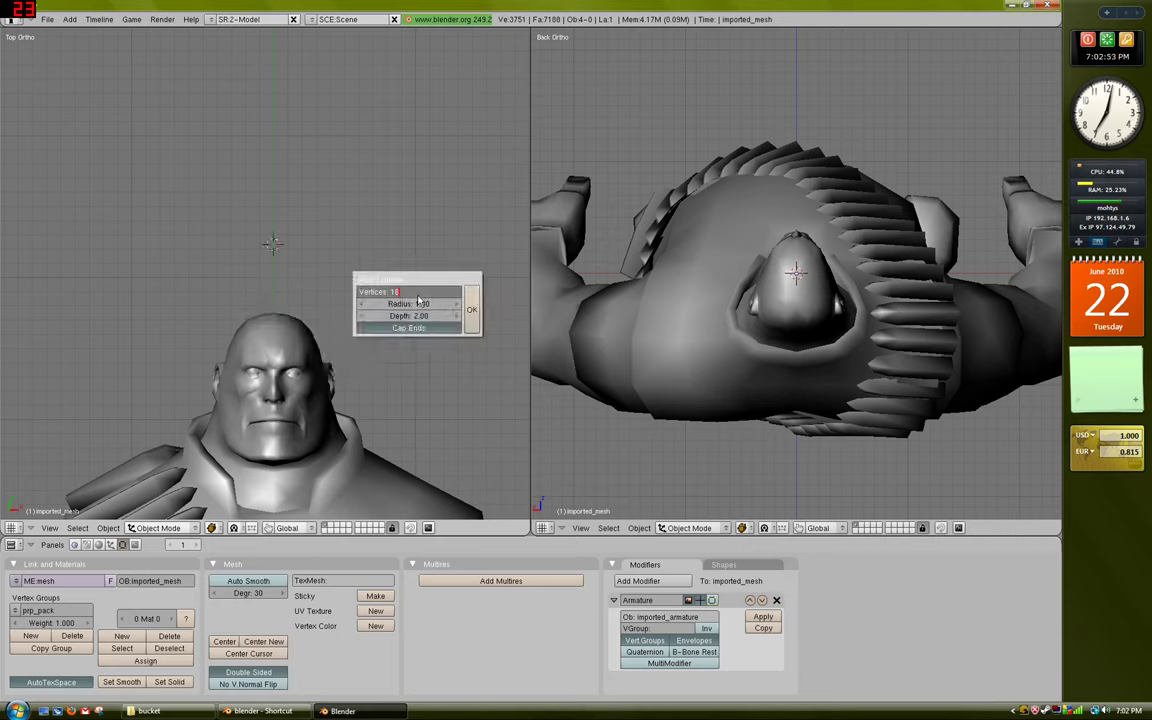
{"action": "type", "text": "16"}
{"action": "key", "text": "Return"}
{"action": "key", "text": "Return"}
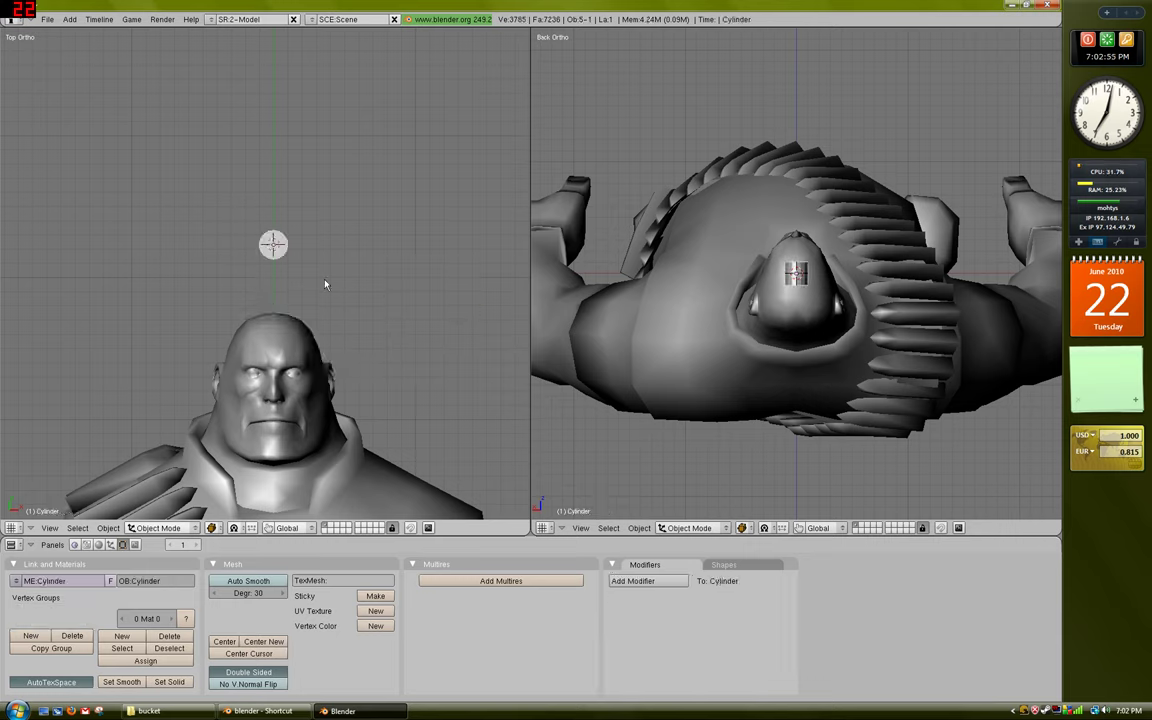
Step: Rotate the new cylinder 90 degrees about the global X axis so it stands upright over the head
{"action": "scroll", "coordinate": [290, 280], "scroll_direction": "up", "scroll_amount": 2}
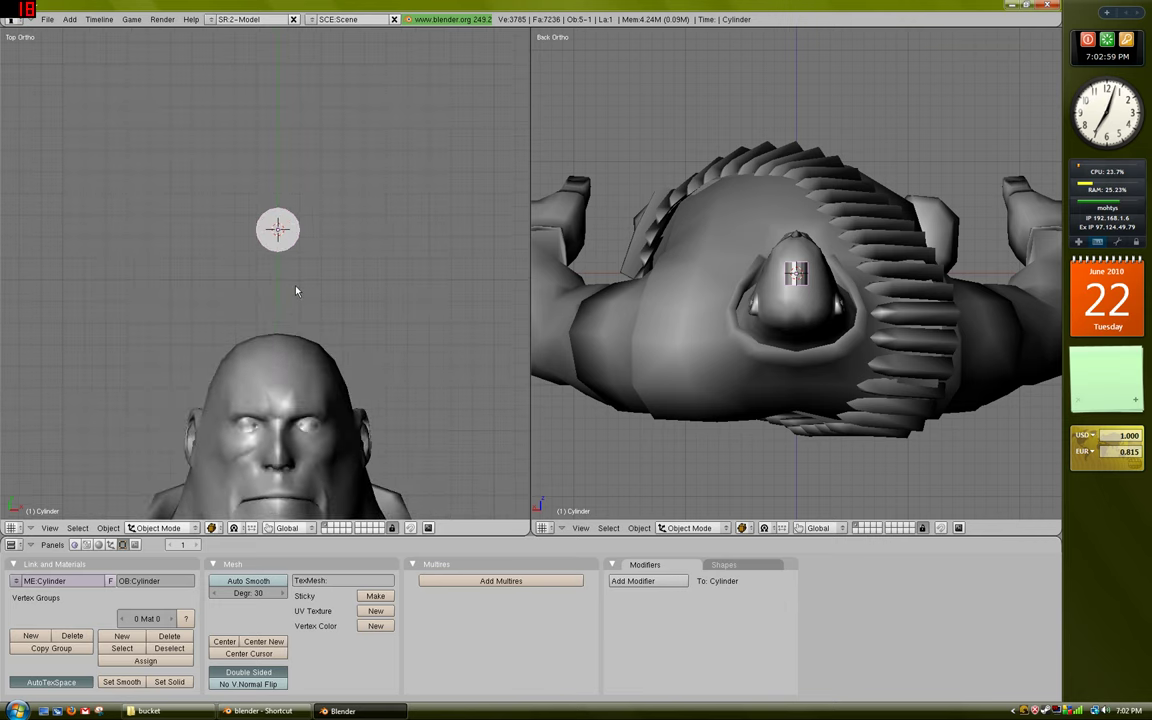
{"action": "key", "text": "r"}
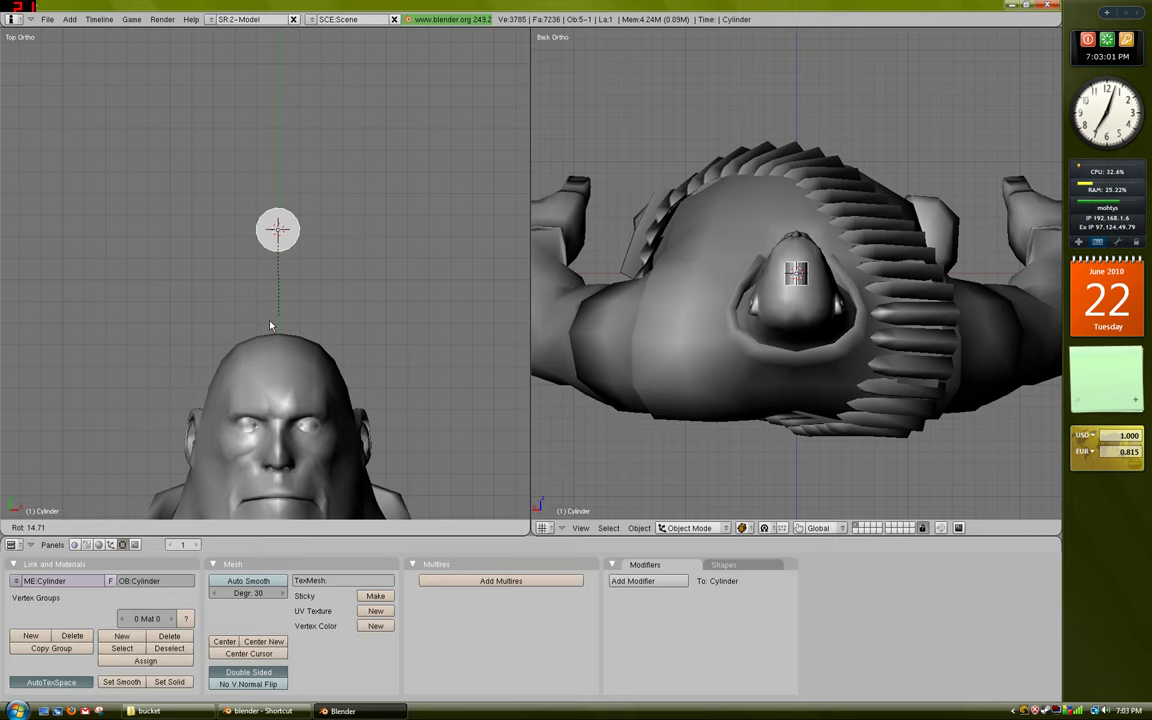
{"action": "type", "text": "90"}
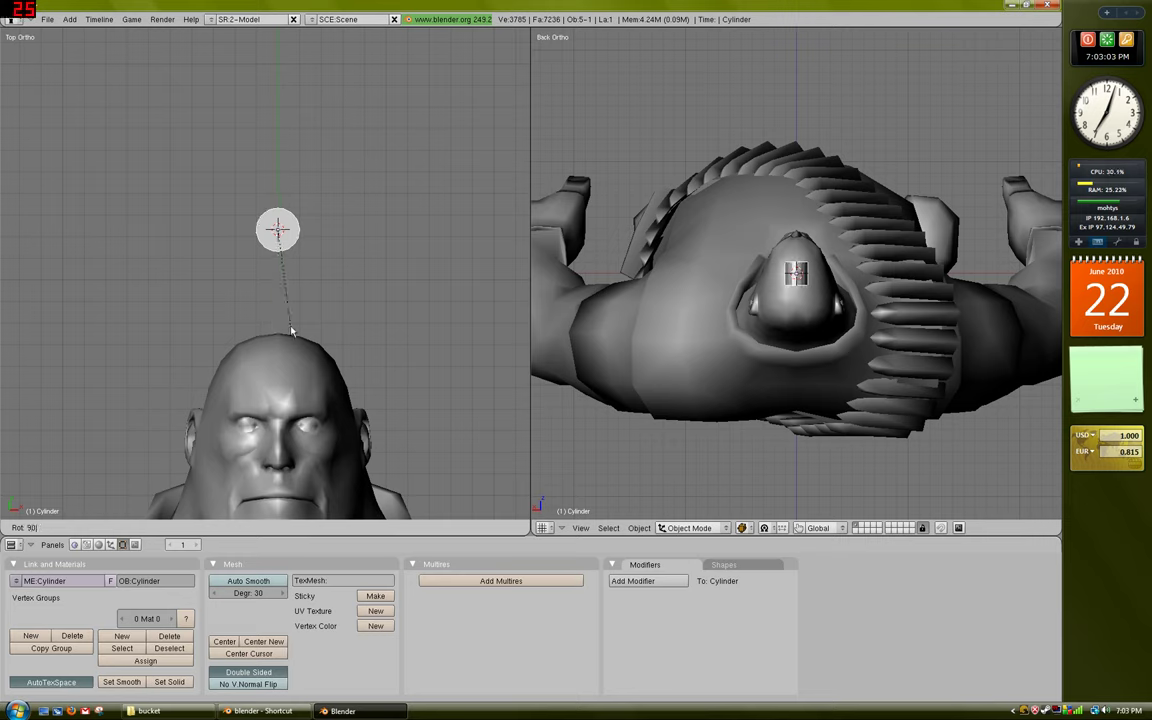
{"action": "type", "text": "y"}
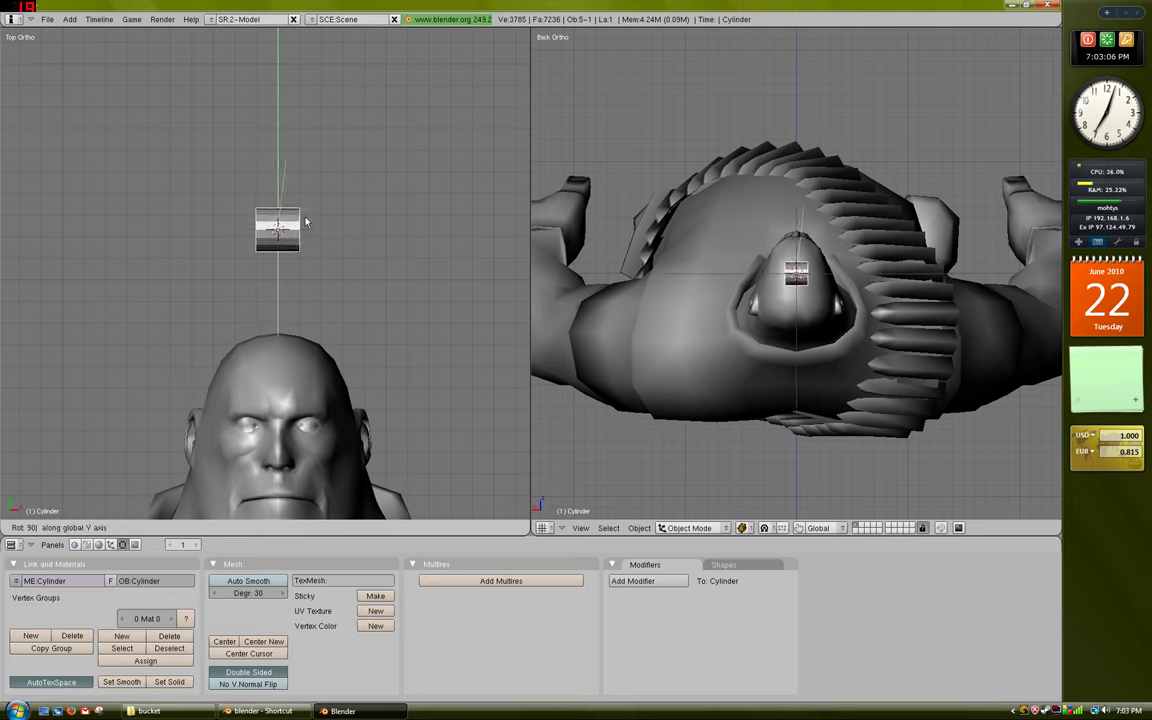
{"action": "type", "text": "x"}
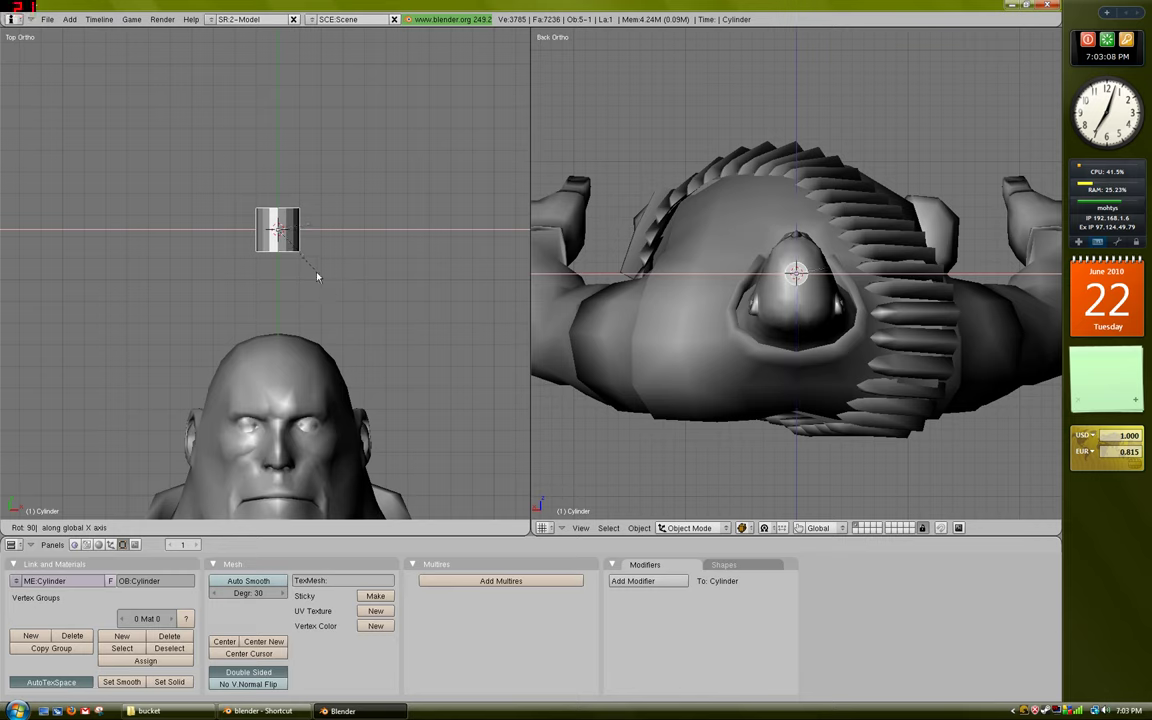
{"action": "key", "text": "Return"}
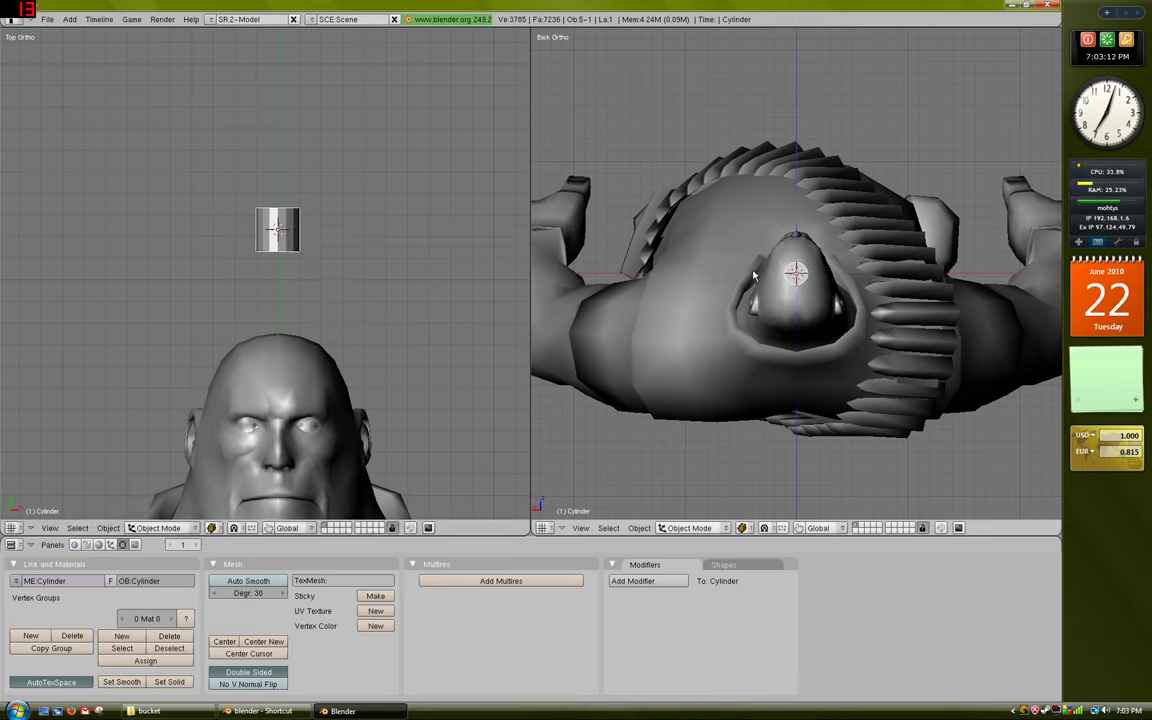
Step: Scale the cylinder up uniformly to roughly the head's width and move it so its base rests on the crown
{"action": "key", "text": "s"}
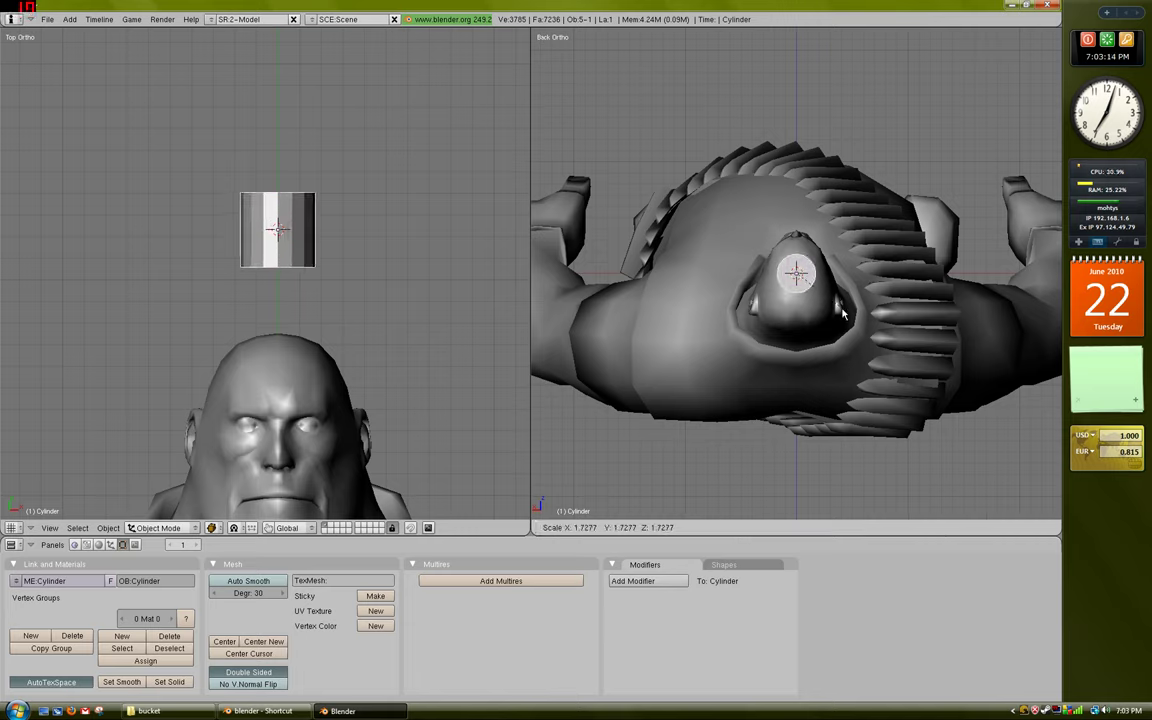
{"action": "left_click", "coordinate": [843, 310]}
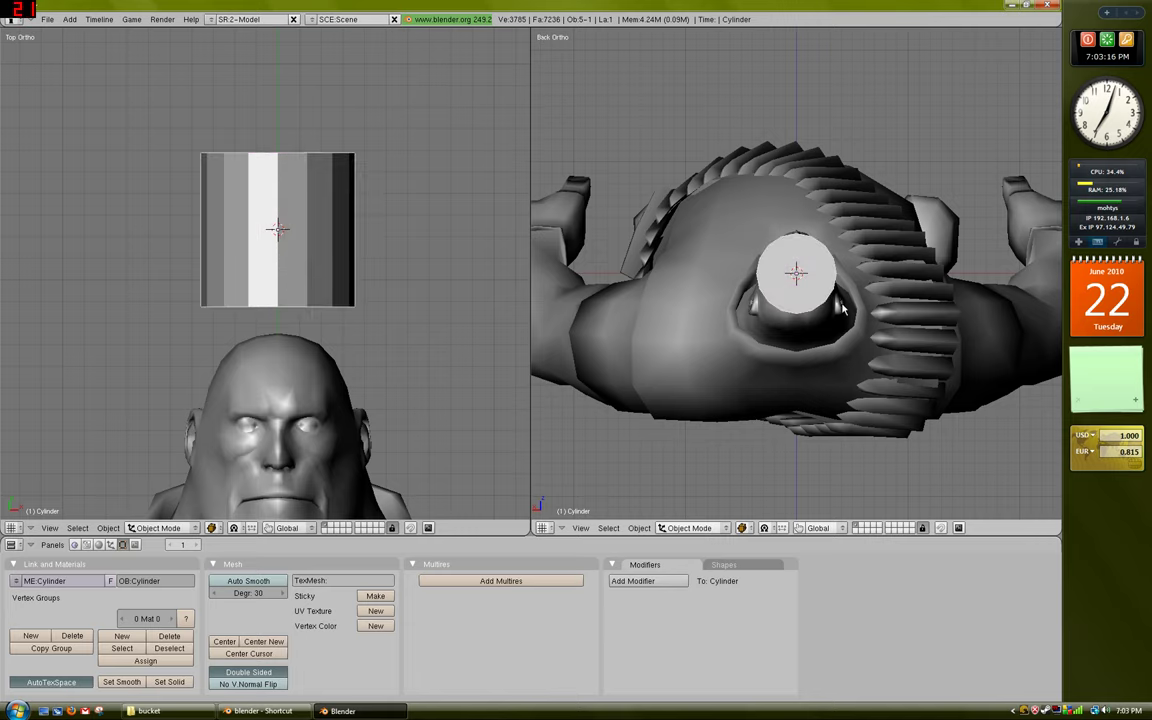
{"action": "key", "text": "g"}
{"action": "left_click", "coordinate": [844, 318]}
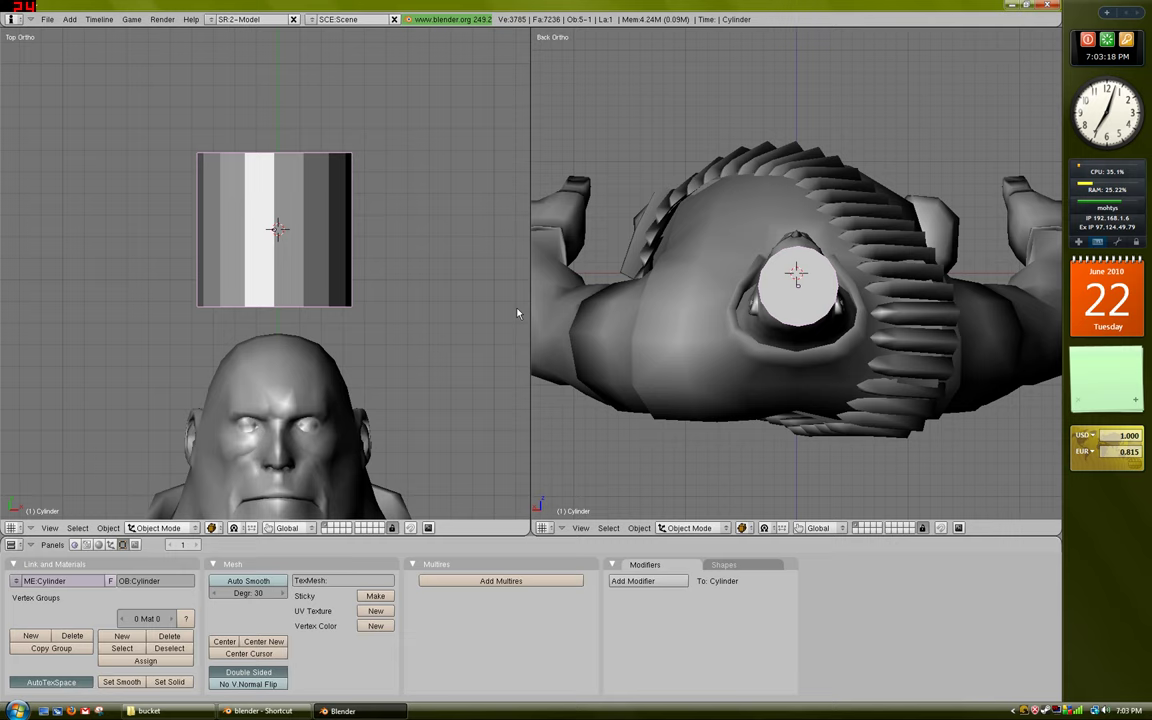
{"action": "key", "text": "g"}
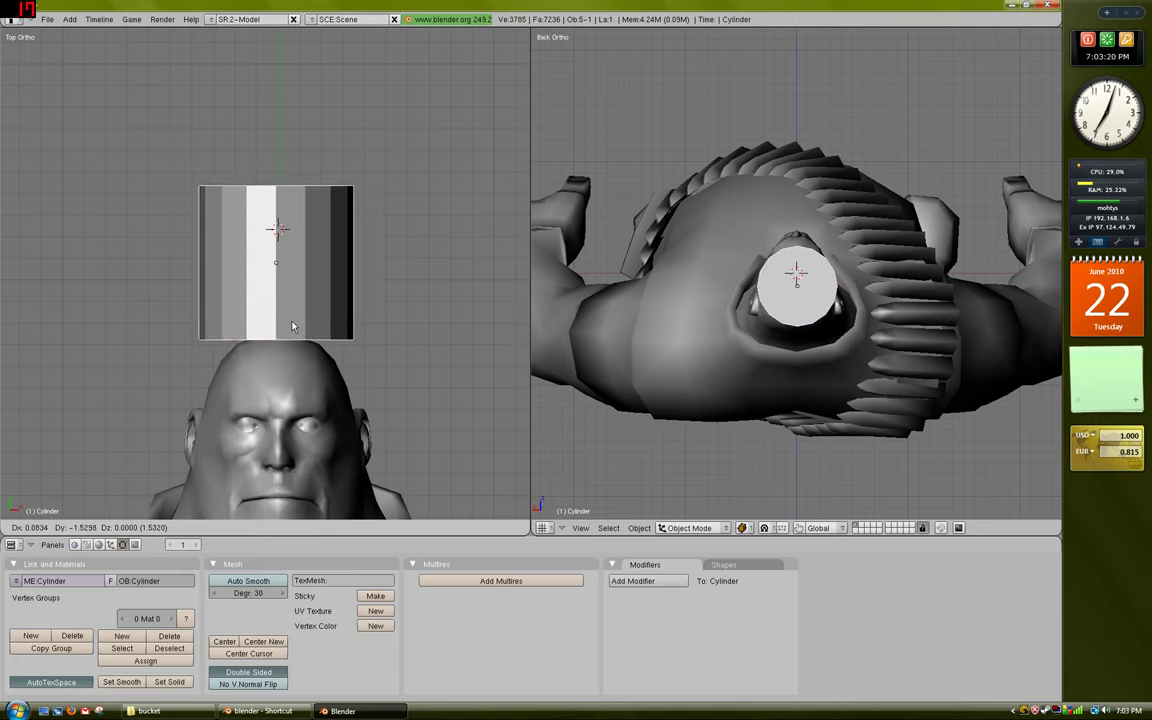
{"action": "left_click", "coordinate": [312, 337]}
Step: Enter Edit Mode on the cylinder and toggle the selection of all its vertices, leaving none selected
{"action": "middle_click_drag", "start_coordinate": [351, 402], "coordinate": [357, 270], "text": "shift"}
{"action": "scroll", "coordinate": [357, 269], "scroll_direction": "down", "scroll_amount": 2}
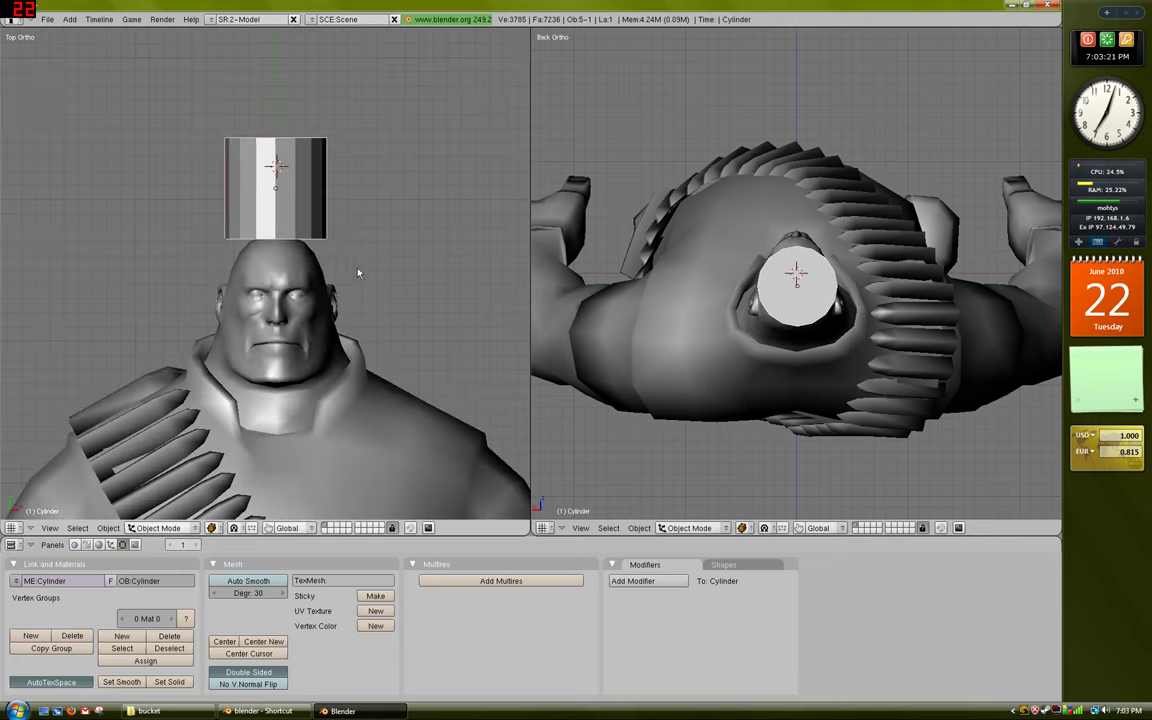
{"action": "middle_click_drag", "start_coordinate": [330, 218], "coordinate": [324, 300], "text": "shift"}
{"action": "scroll", "coordinate": [324, 305], "scroll_direction": "up", "scroll_amount": 2}
{"action": "scroll", "coordinate": [323, 304], "scroll_direction": "up", "scroll_amount": 3}
{"action": "scroll", "coordinate": [325, 301], "scroll_direction": "down", "scroll_amount": 2}
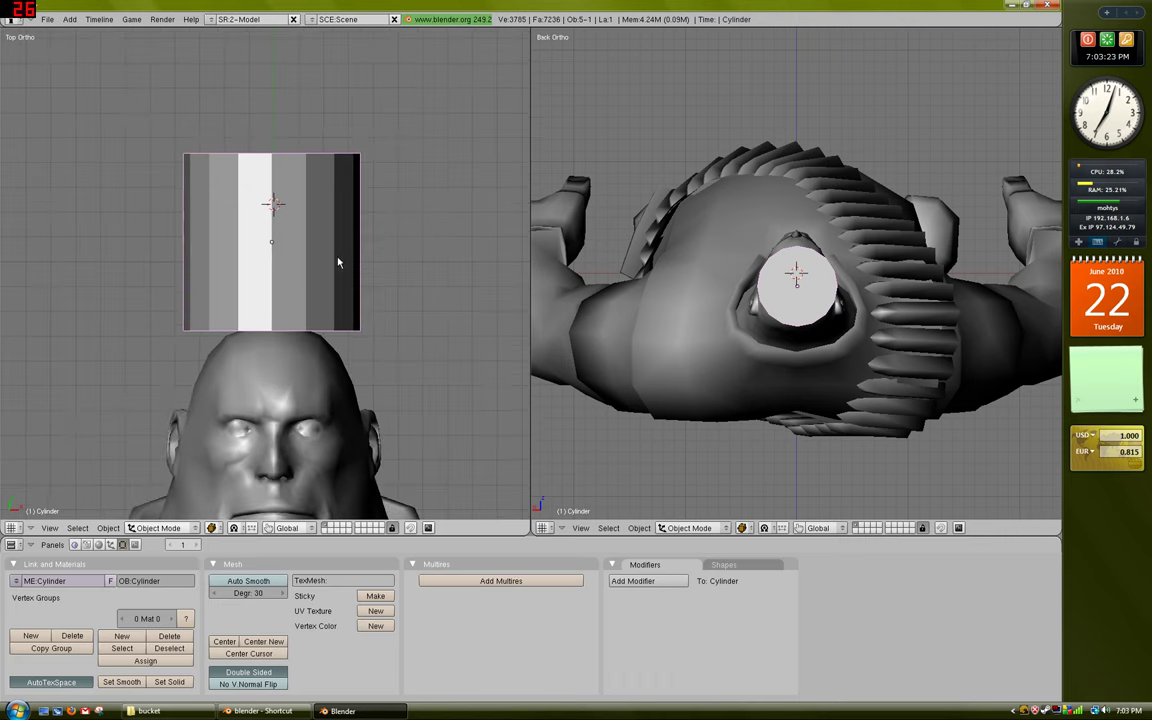
{"action": "middle_click_drag", "start_coordinate": [337, 254], "coordinate": [333, 275], "text": "shift"}
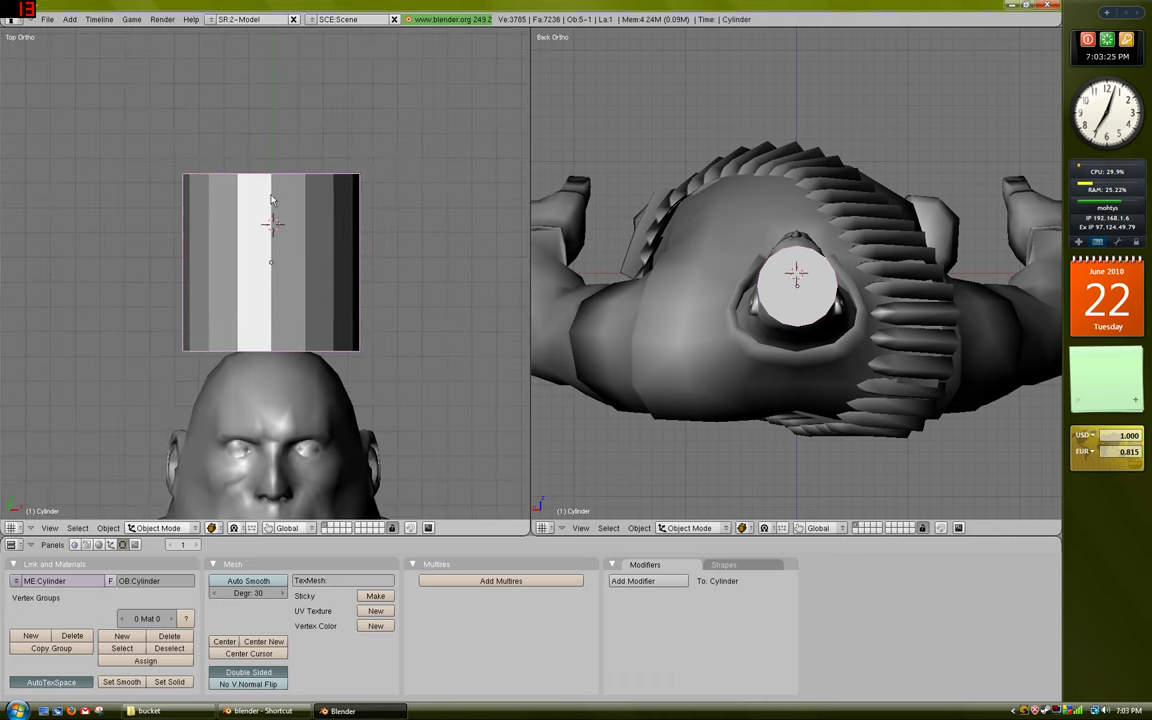
{"action": "key", "text": "Tab"}
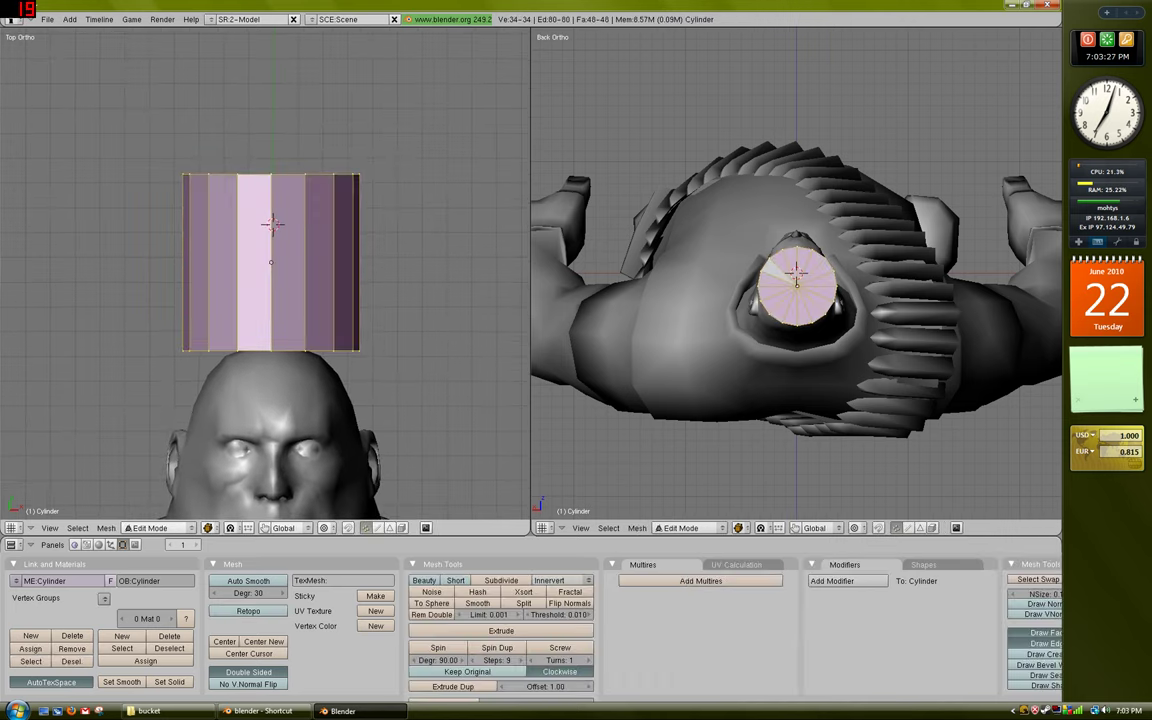
{"action": "key", "text": "a"}
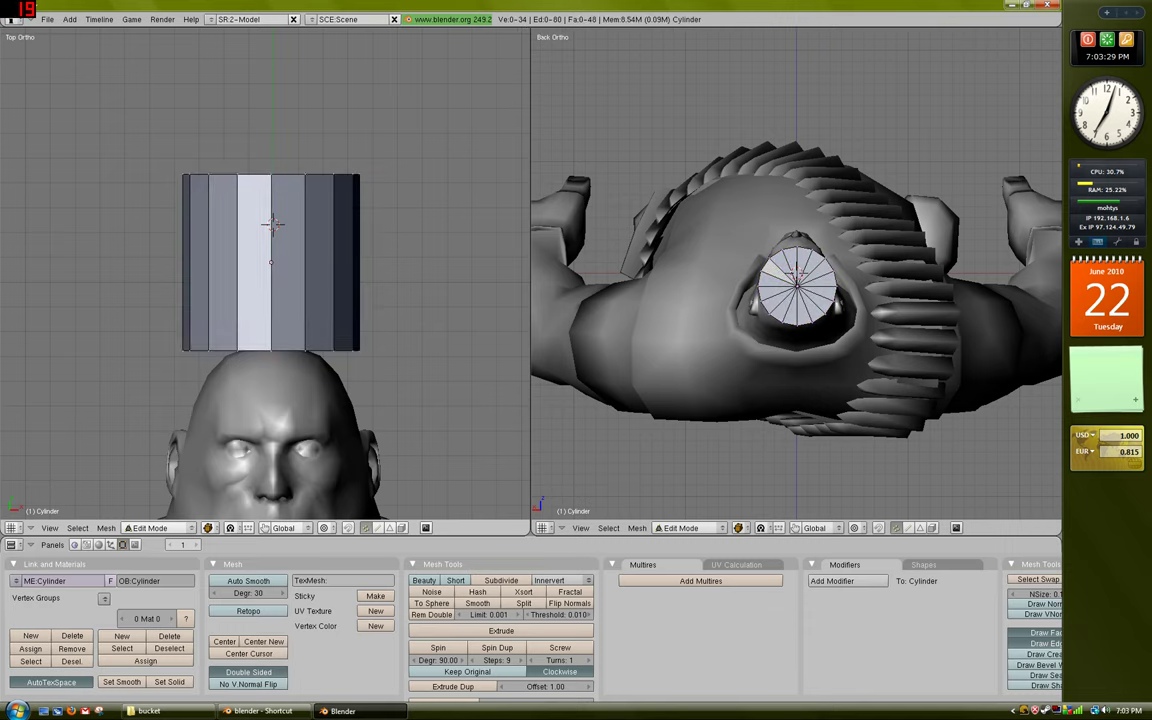
{"action": "middle_click_drag", "start_coordinate": [273, 222], "coordinate": [277, 181], "text": "shift"}
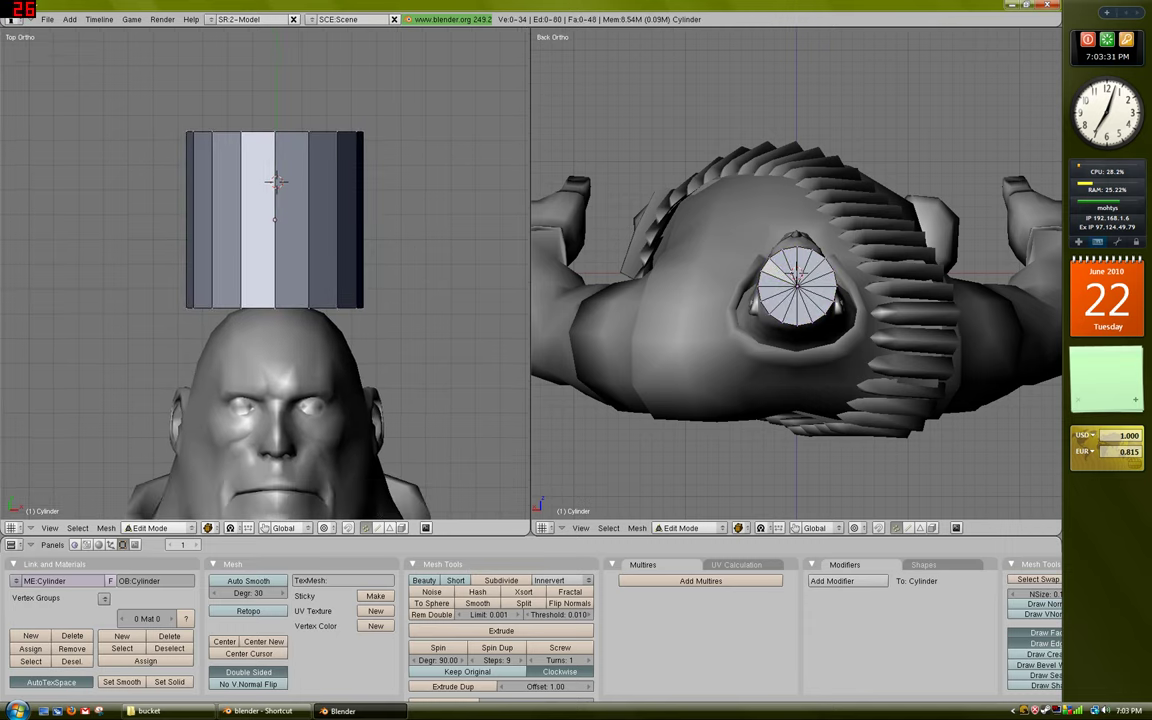
{"action": "key", "text": "a"}
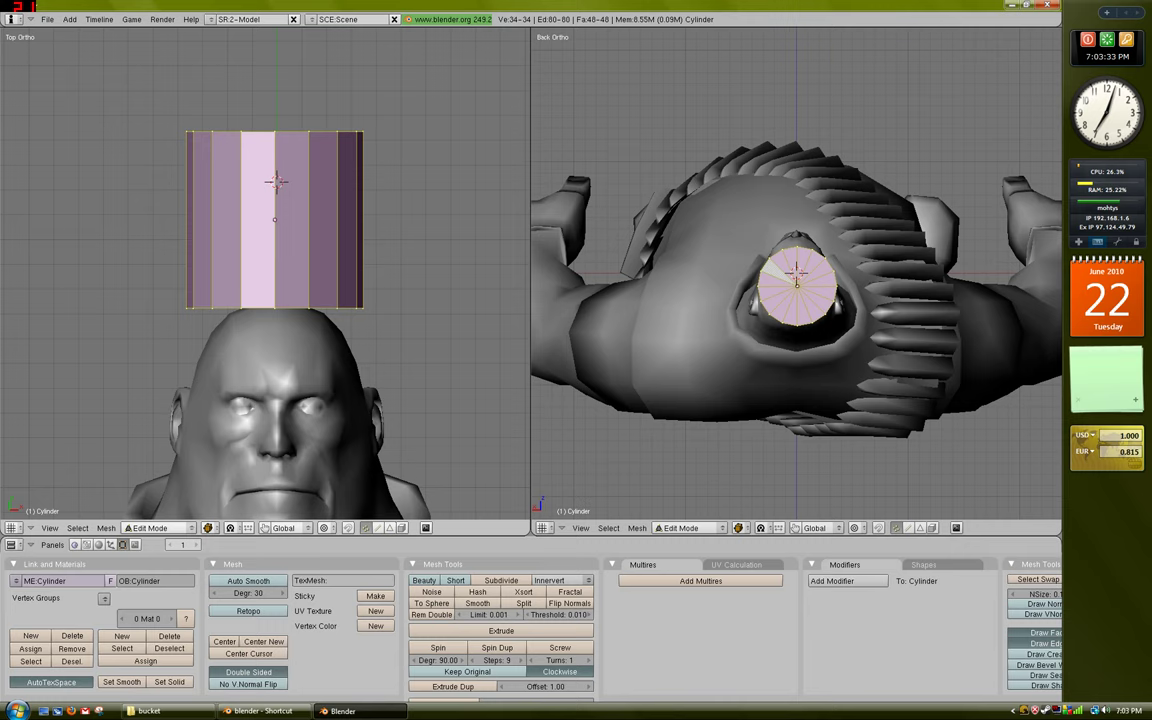
{"action": "key", "text": "a"}
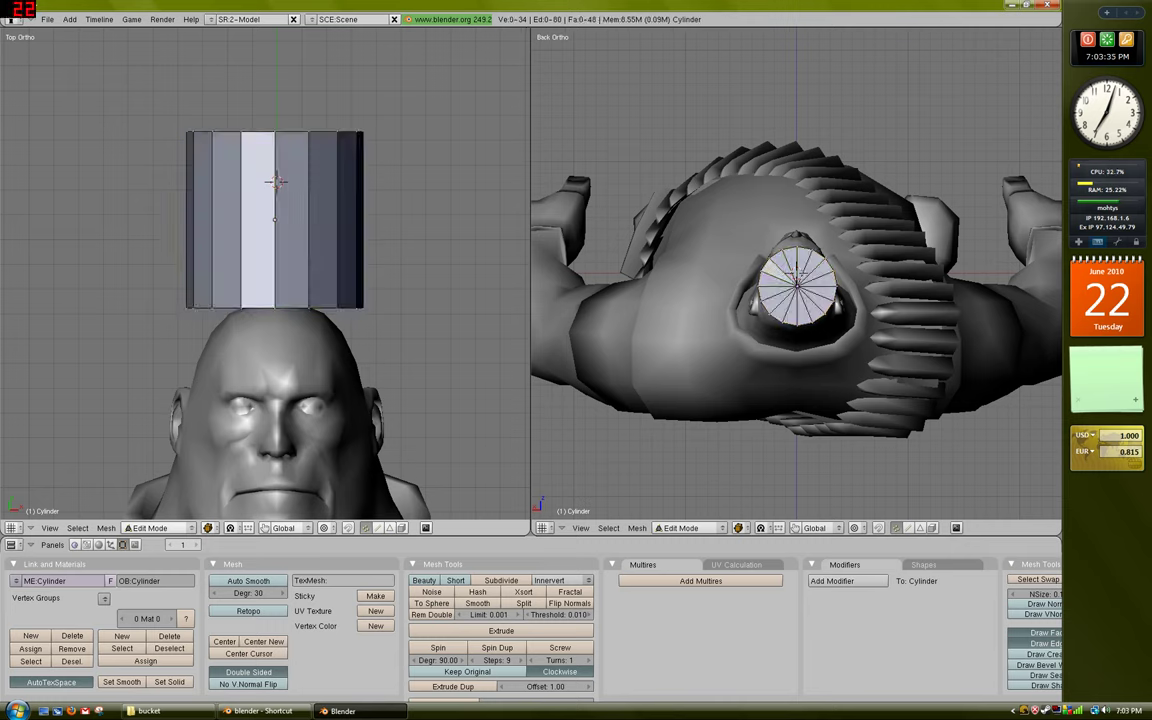
Step: Try box selection and circle selection on the cylinder's bottom vertices, clearing the selection after each
{"action": "key", "text": "b"}
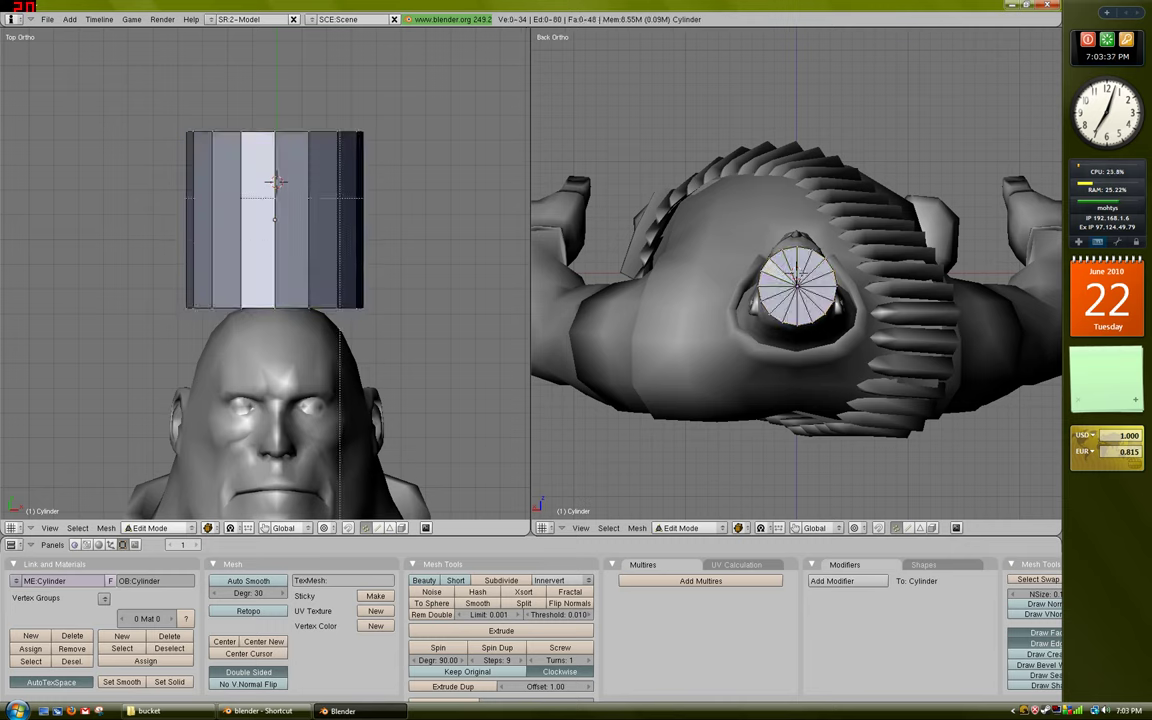
{"action": "left_click_drag", "start_coordinate": [140, 279], "coordinate": [414, 338]}
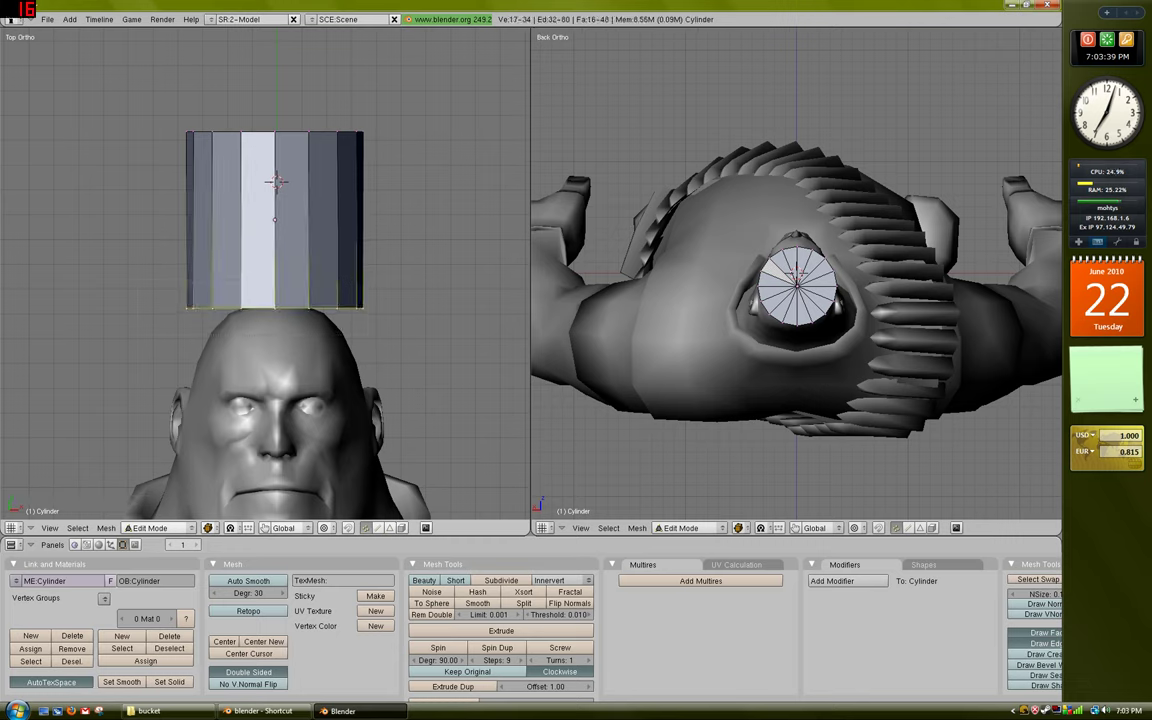
{"action": "key", "text": "a"}
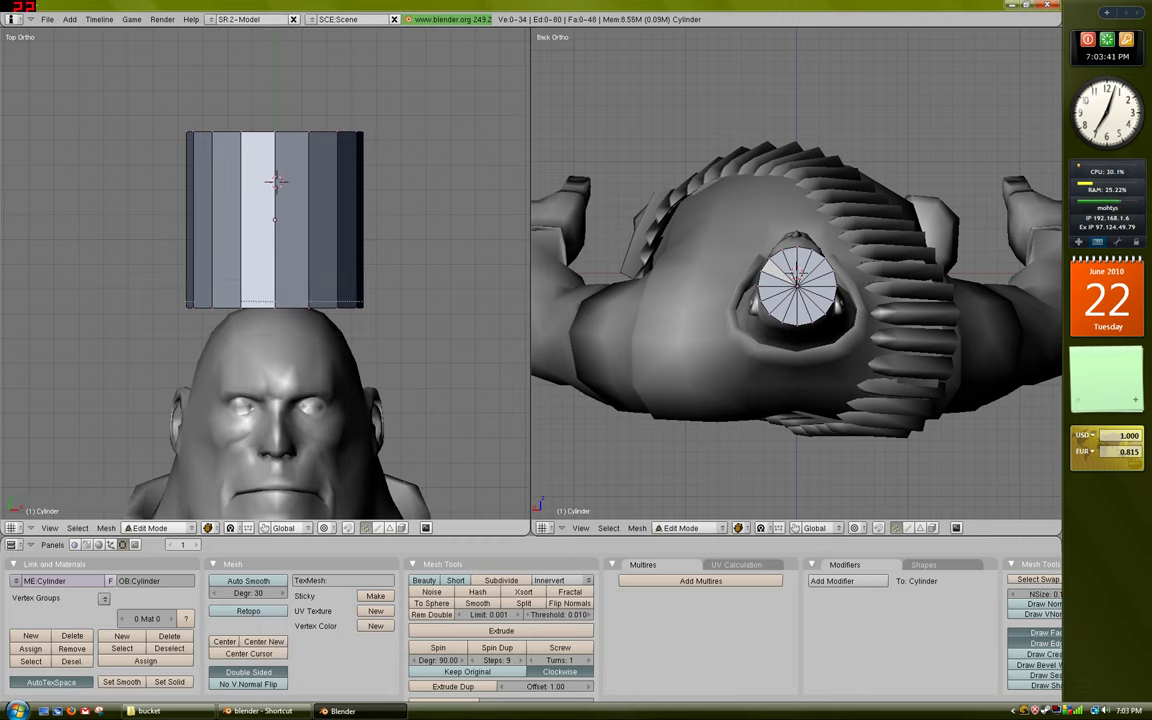
{"action": "key", "text": "b"}
{"action": "key", "text": "b"}
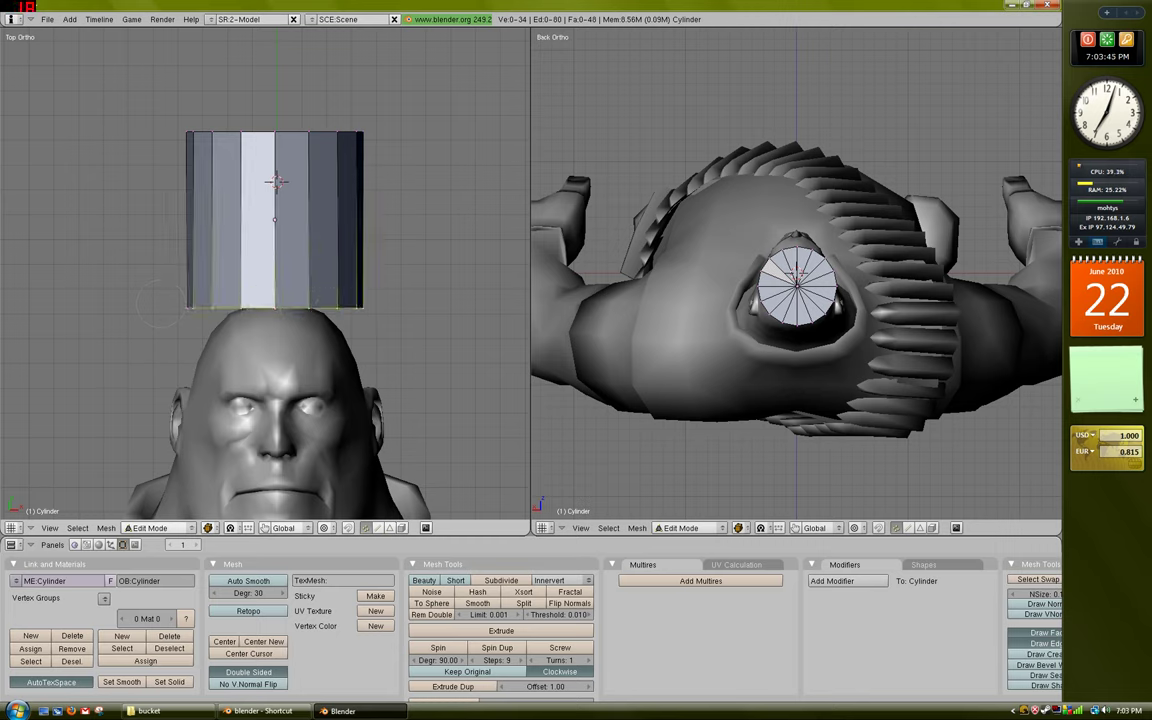
{"action": "key", "text": "a"}
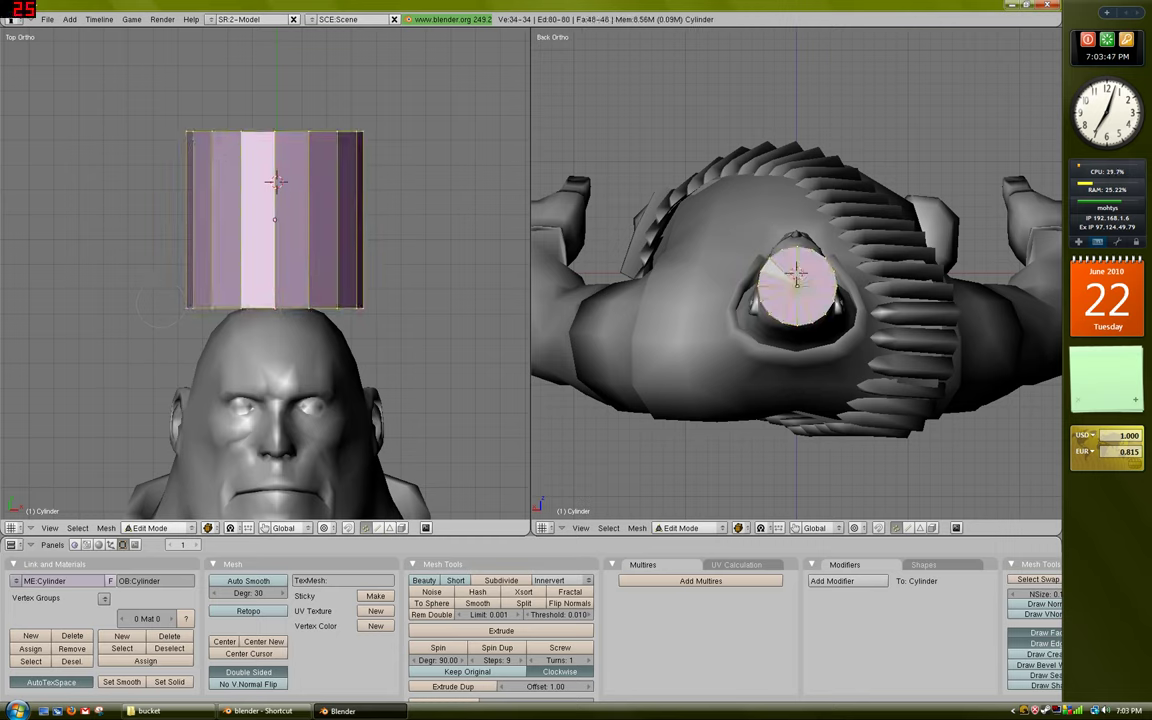
{"action": "key", "text": "a"}
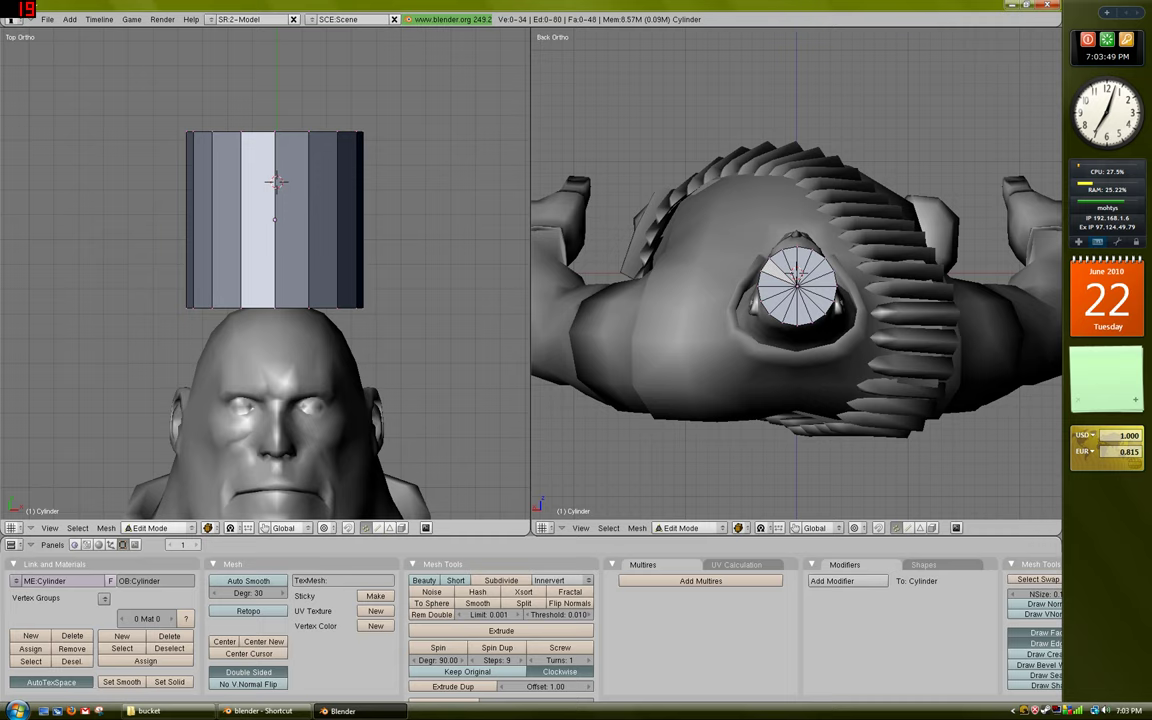
Step: Try selecting at the cylinder's bottom rim, clear the selection, and return to the top view after inspecting the mesh from other angles
{"action": "right_click", "coordinate": [309, 308], "text": "shift"}
{"action": "key", "text": "a"}
{"action": "middle_click_drag", "start_coordinate": [275, 290], "coordinate": [455, 320]}
{"action": "middle_click_drag", "start_coordinate": [240, 230], "coordinate": [262, 310]}
{"action": "key", "text": "KP_7"}
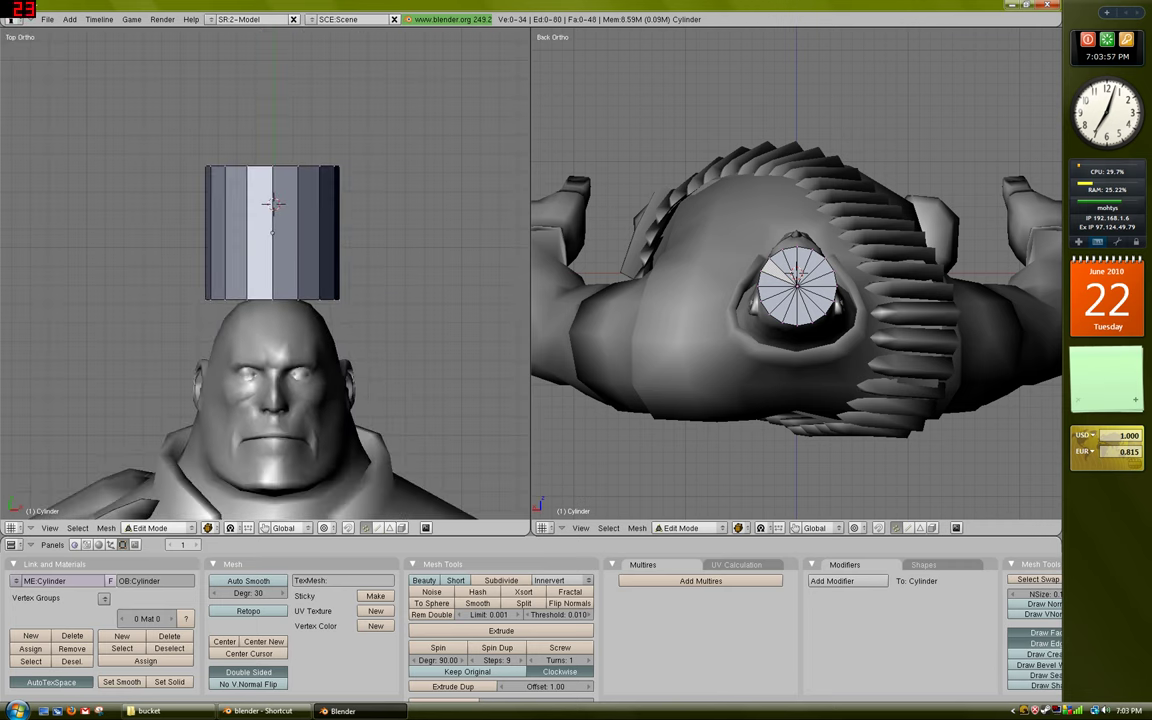
Step: Scale the whole cylinder mesh to about 0.68, lower it along Y until its base rests on the crown, and deselect everything
{"action": "scroll", "coordinate": [265, 270], "scroll_direction": "up", "scroll_amount": 2}
{"action": "middle_click_drag", "start_coordinate": [265, 200], "coordinate": [258, 290], "text": "shift"}
{"action": "scroll", "coordinate": [262, 290], "scroll_direction": "down", "scroll_amount": 1}
{"action": "scroll", "coordinate": [262, 290], "scroll_direction": "up", "scroll_amount": 1}
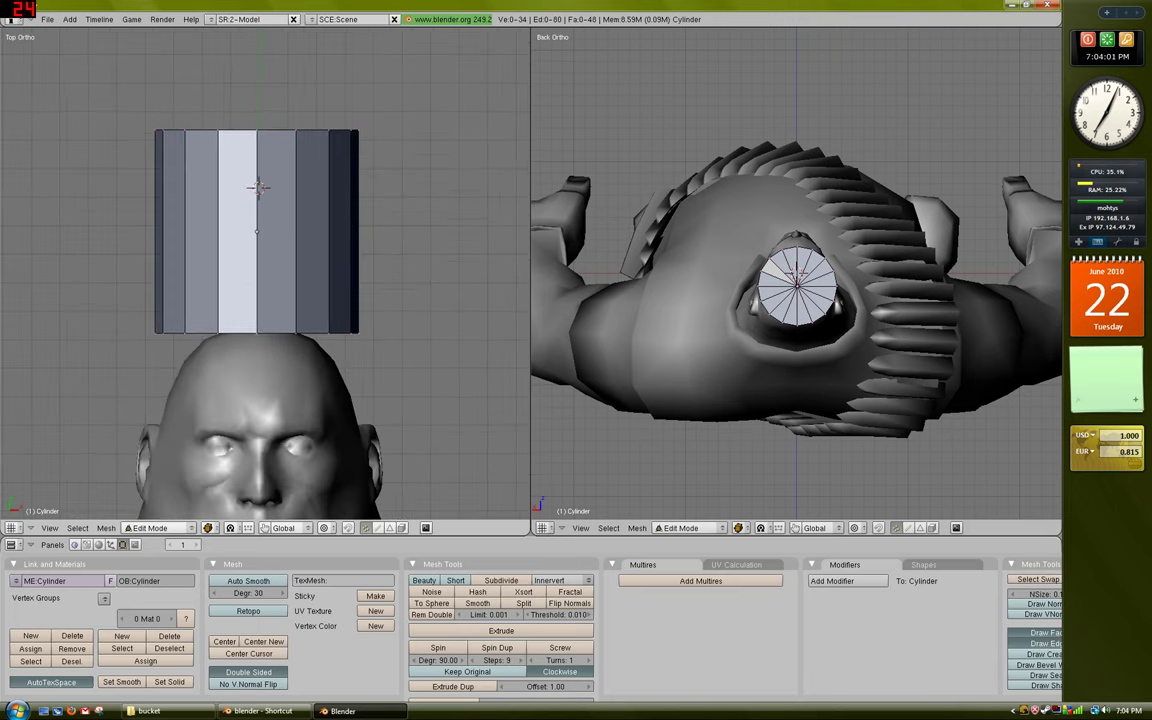
{"action": "key", "text": "a"}
{"action": "key", "text": "s"}
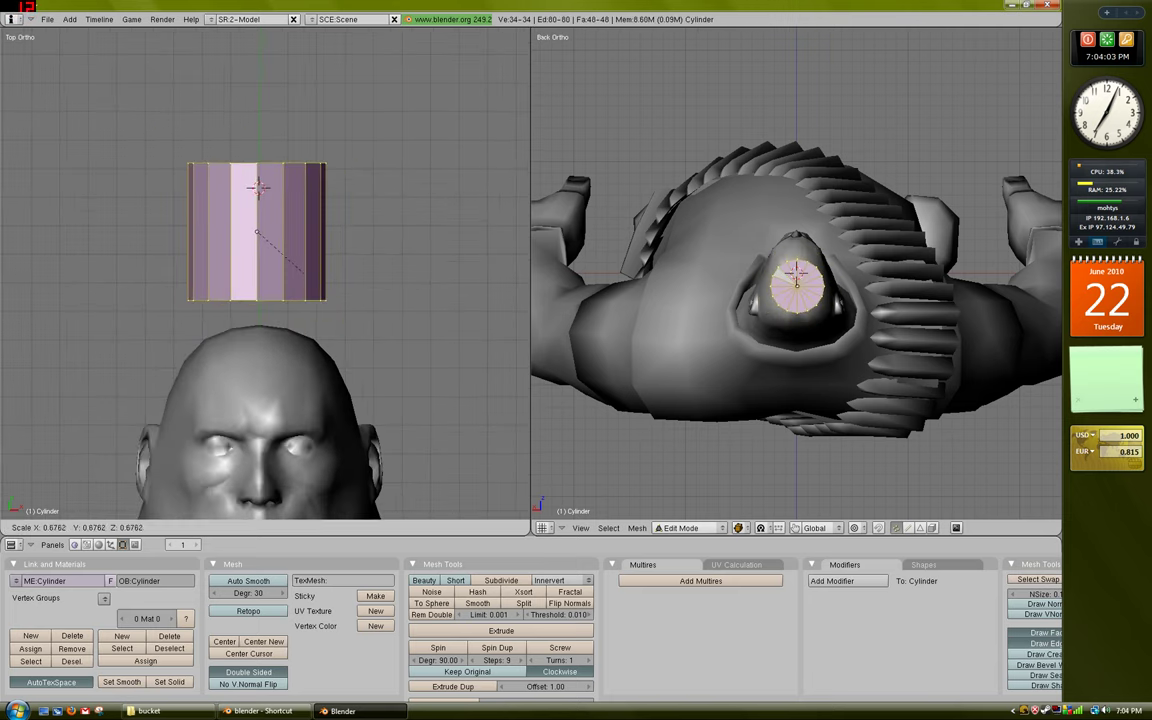
{"action": "left_click", "coordinate": [304, 273]}
{"action": "key", "text": "g"}
{"action": "key", "text": "y"}
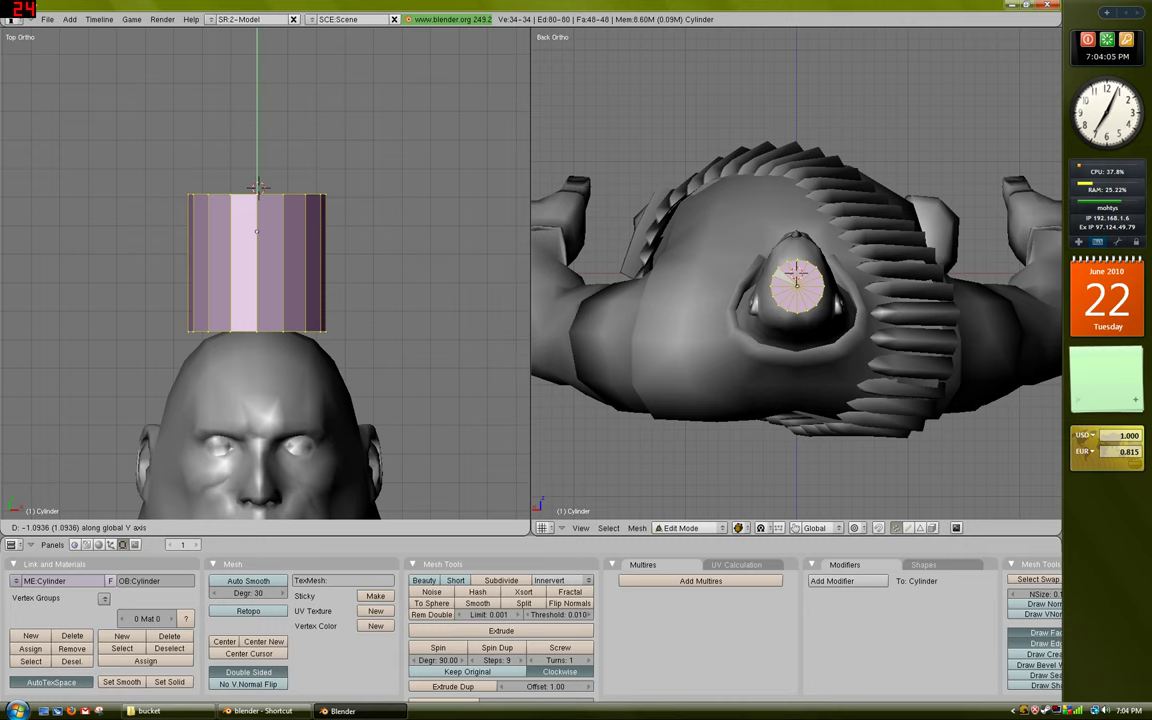
{"action": "left_click", "coordinate": [258, 186]}
{"action": "key", "text": "a"}
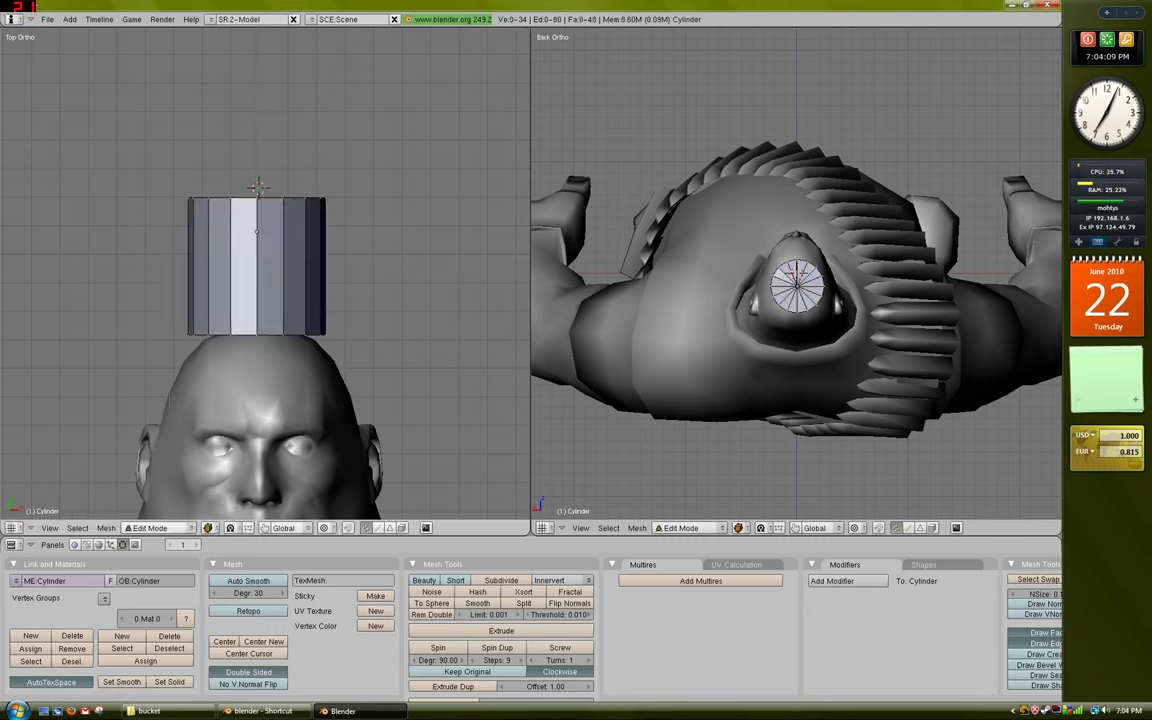
Step: Taper the cylinder by scaling its top vertices inward so the top is slightly narrower than the base, and clear the selection
{"action": "key", "text": "b"}
{"action": "left_click_drag", "start_coordinate": [168, 176], "coordinate": [350, 222]}
{"action": "key", "text": "s"}
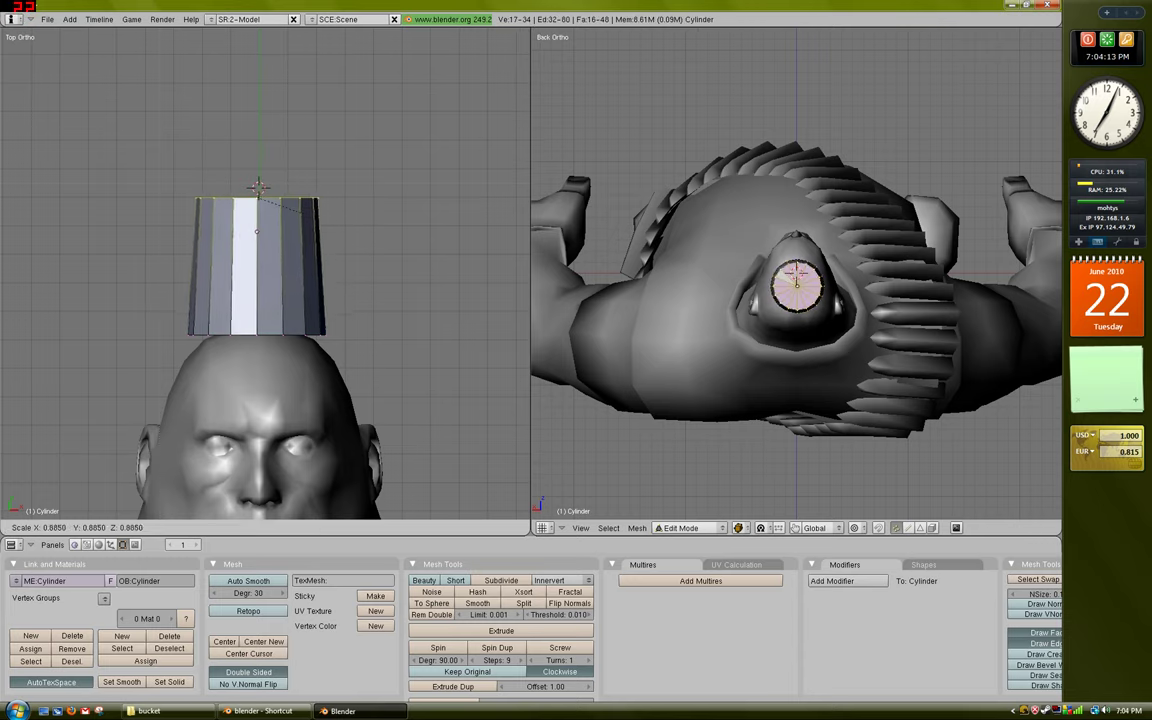
{"action": "key", "text": "Return"}
{"action": "key", "text": "a"}
{"action": "middle_click_drag", "start_coordinate": [265, 300], "coordinate": [259, 206], "text": "shift"}
{"action": "middle_click_drag", "start_coordinate": [259, 206], "coordinate": [267, 277], "text": "ctrl"}
{"action": "key", "text": "a"}
{"action": "key", "text": "g"}
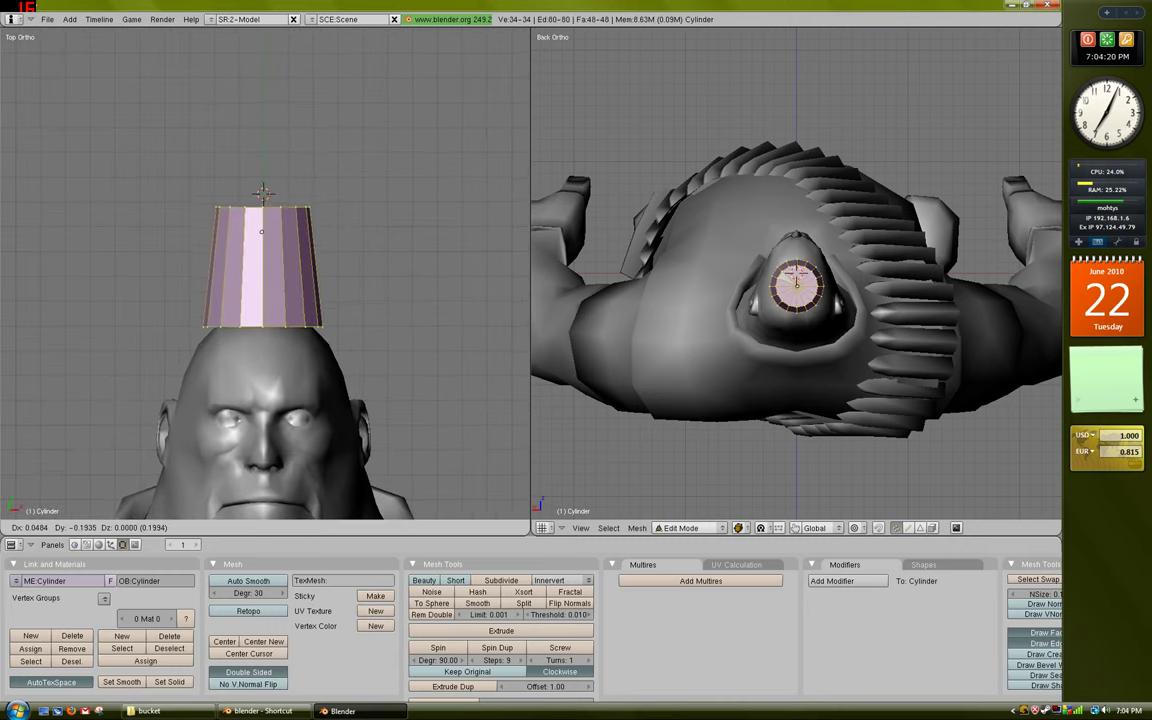
{"action": "key", "text": "Escape"}
{"action": "key", "text": "a"}
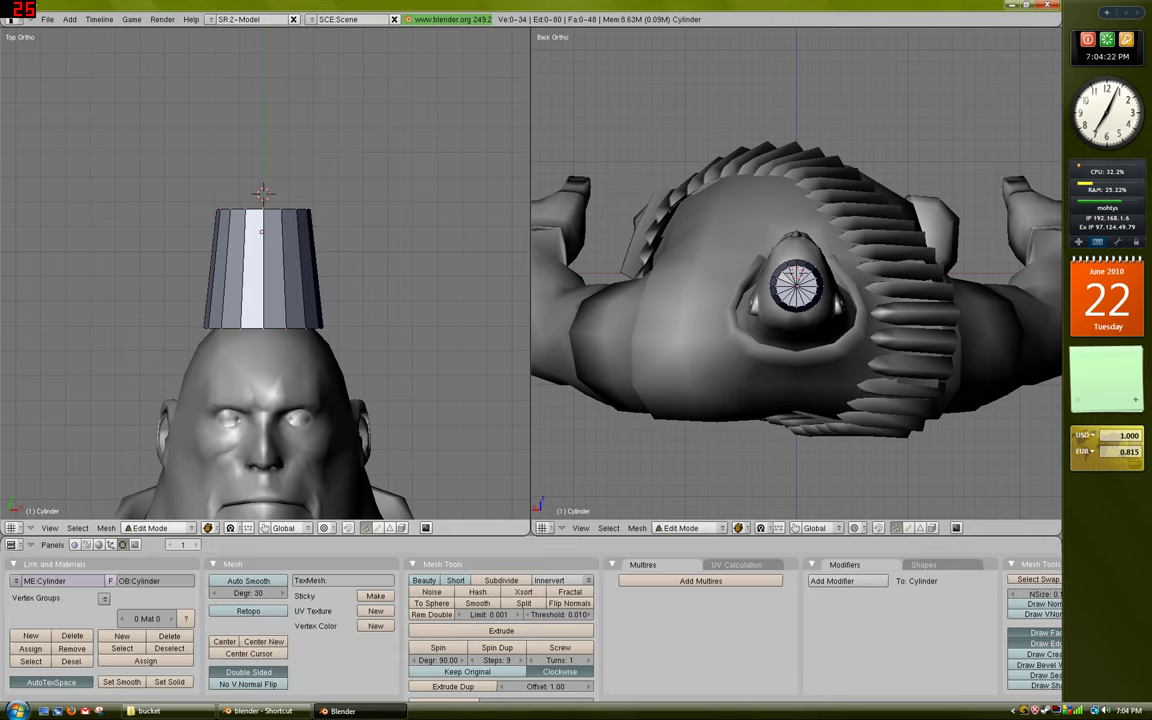
Step: Delete the centre vertex of the cylinder's bottom cap and select the edge loop around the open rim
{"action": "middle_click_drag", "start_coordinate": [264, 262], "coordinate": [226, 240], "text": "shift"}
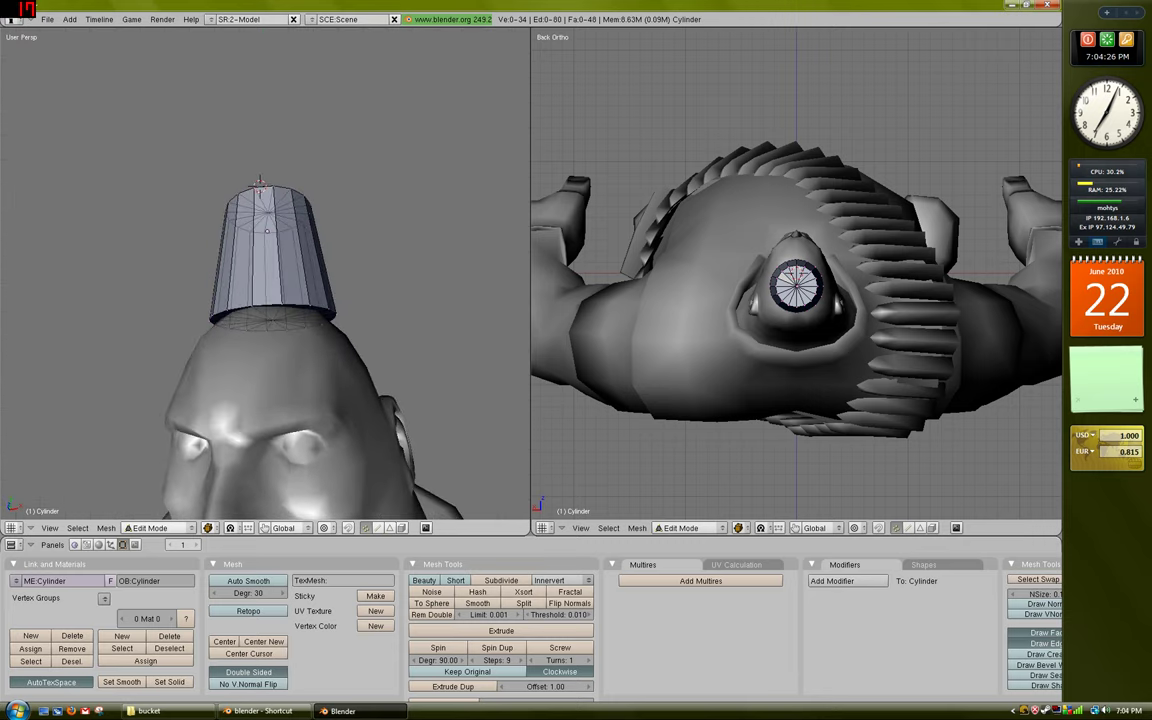
{"action": "right_click", "coordinate": [268, 306], "text": "alt"}
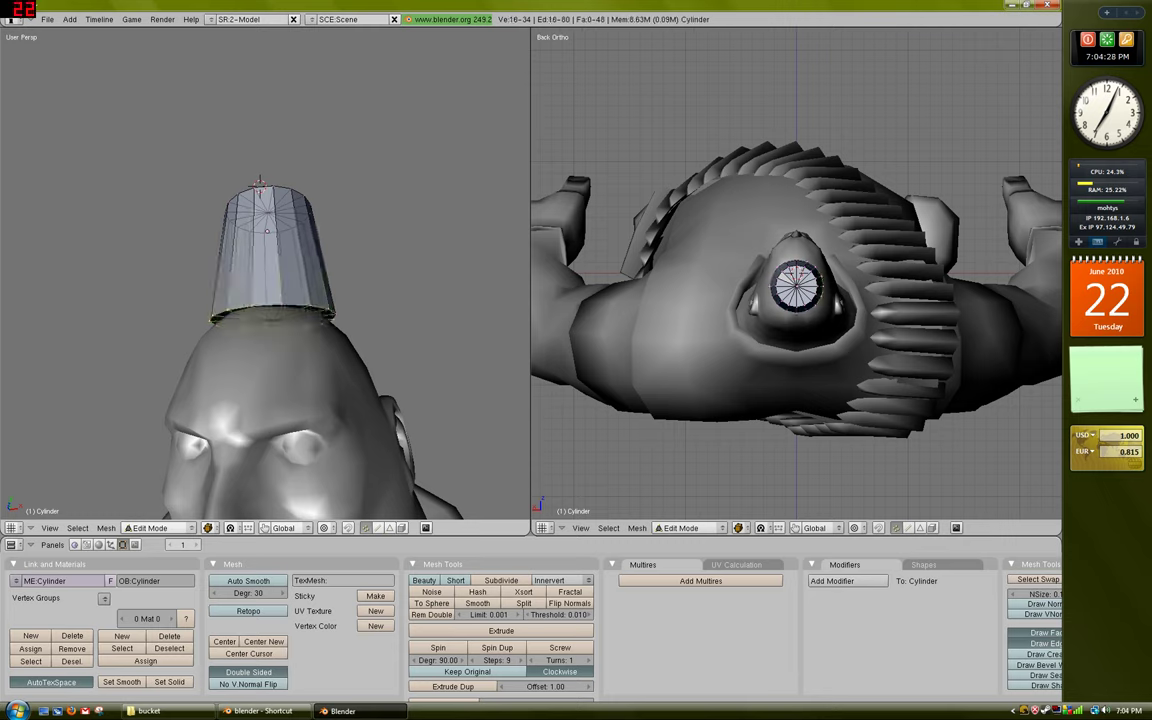
{"action": "middle_click_drag", "start_coordinate": [304, 232], "coordinate": [248, 340]}
{"action": "key", "text": "KP_7"}
{"action": "right_click", "coordinate": [262, 294]}
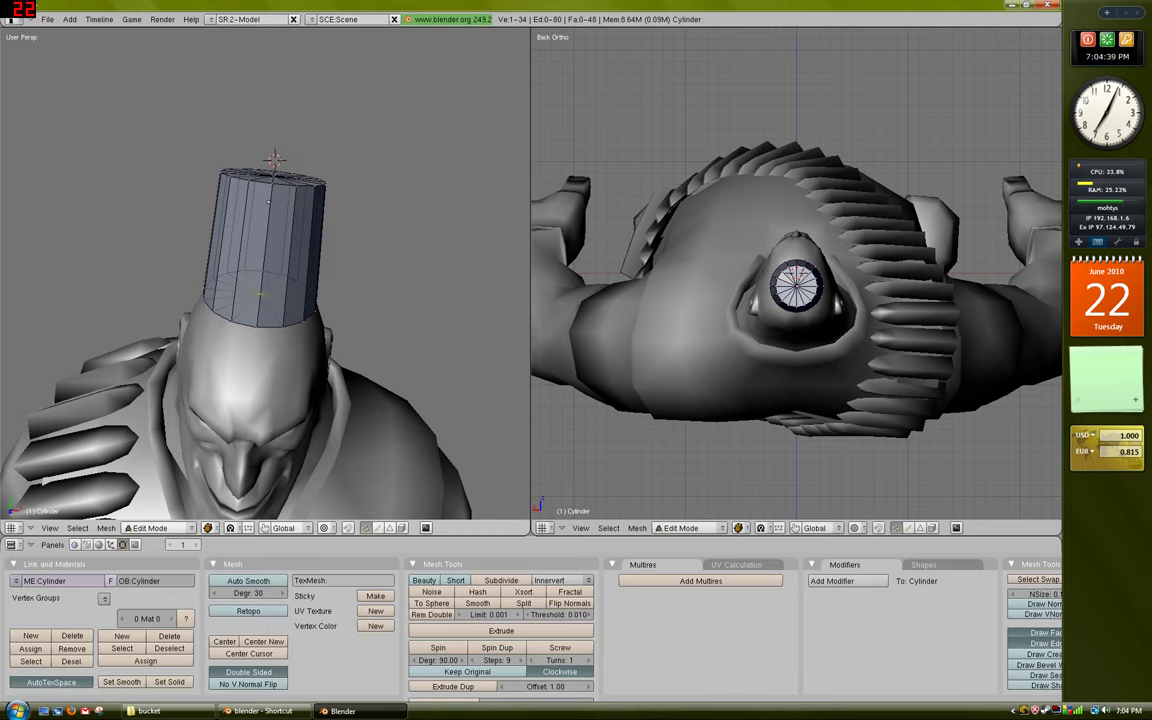
{"action": "key", "text": "x"}
{"action": "left_click", "coordinate": [225, 300]}
{"action": "right_click", "coordinate": [314, 310], "text": "alt"}
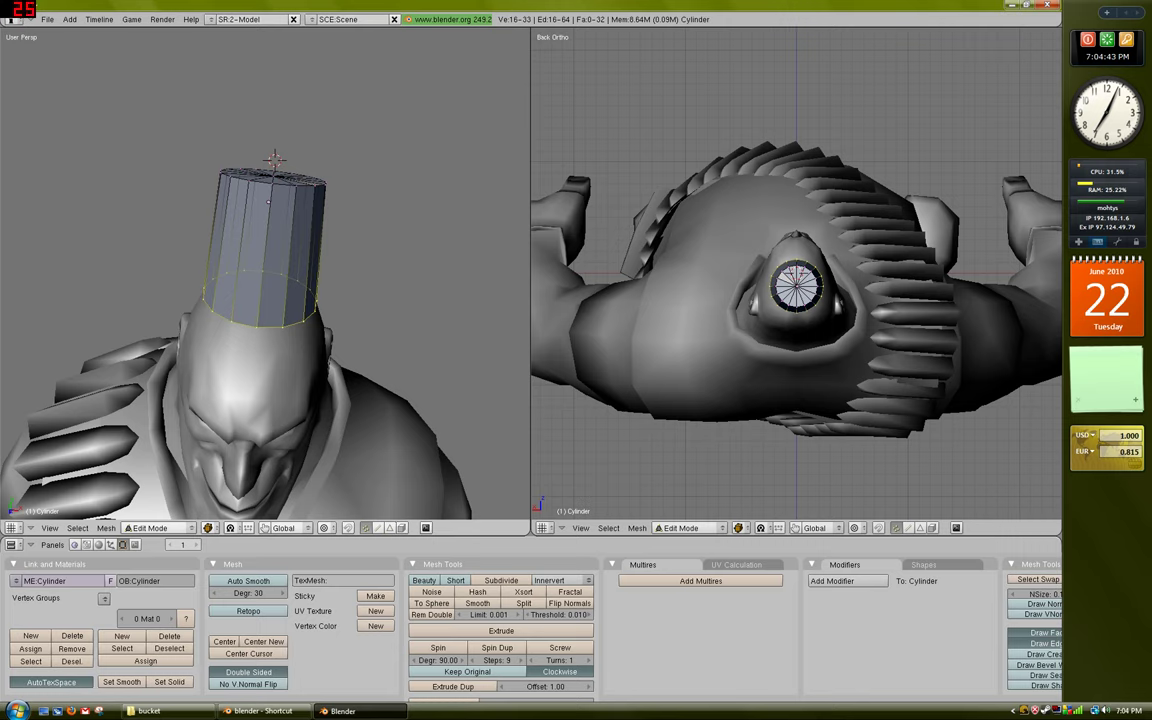
Step: Try extruding only the rim's edges, constrained to the Z and Y axes, and undo the extrusion
{"action": "key", "text": "e"}
{"action": "left_click", "coordinate": [224, 326]}
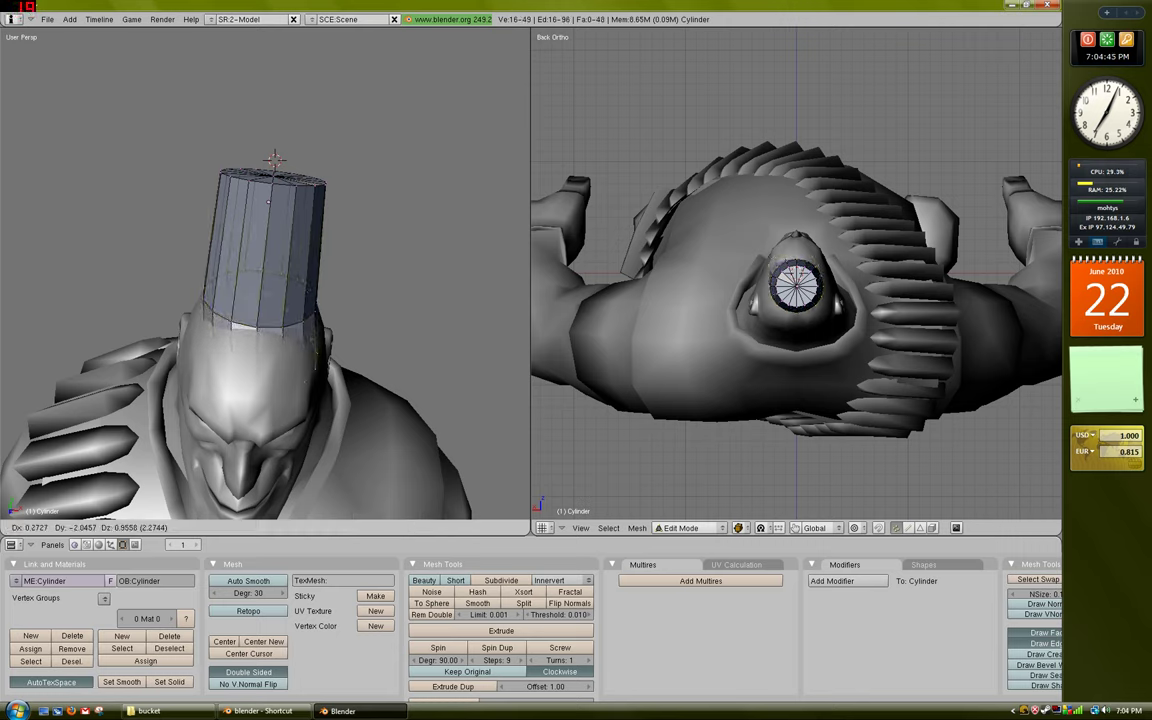
{"action": "key", "text": "z"}
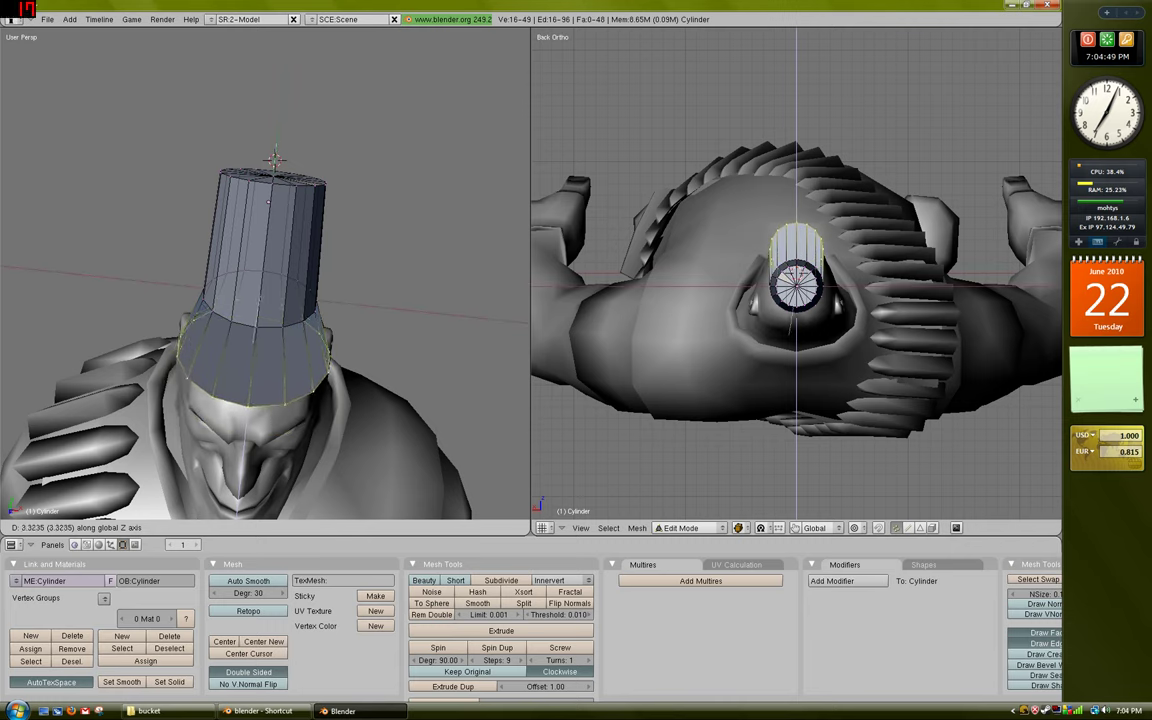
{"action": "key", "text": "y"}
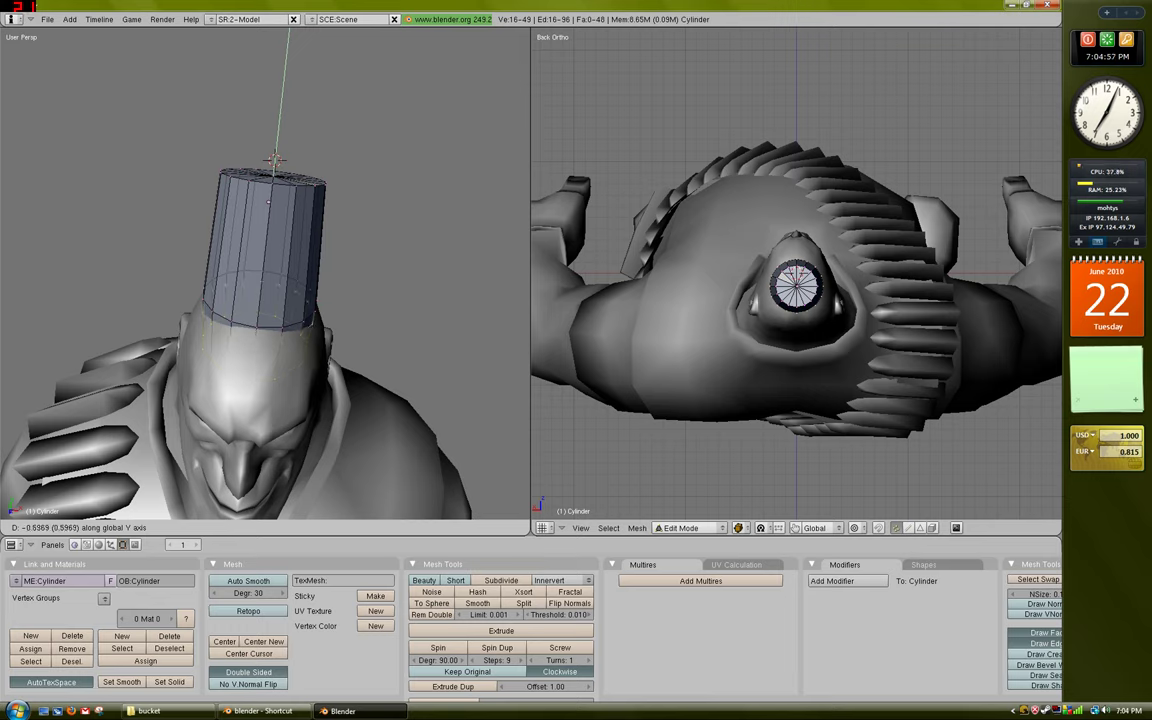
{"action": "left_click", "coordinate": [262, 345]}
{"action": "key", "text": "ctrl+z"}
Step: Extrude only the edges of the bottom rim and scale the new ring slightly inward to give the rim thickness
{"action": "key", "text": "e"}
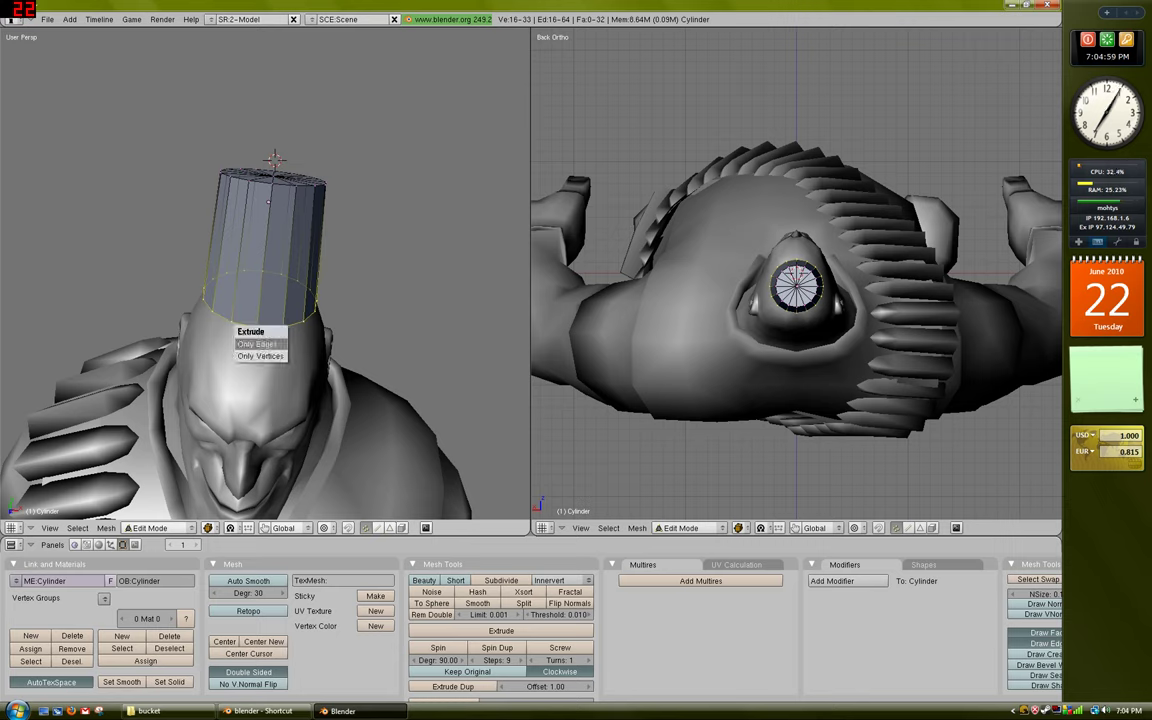
{"action": "left_click", "coordinate": [262, 345]}
{"action": "key", "text": "s"}
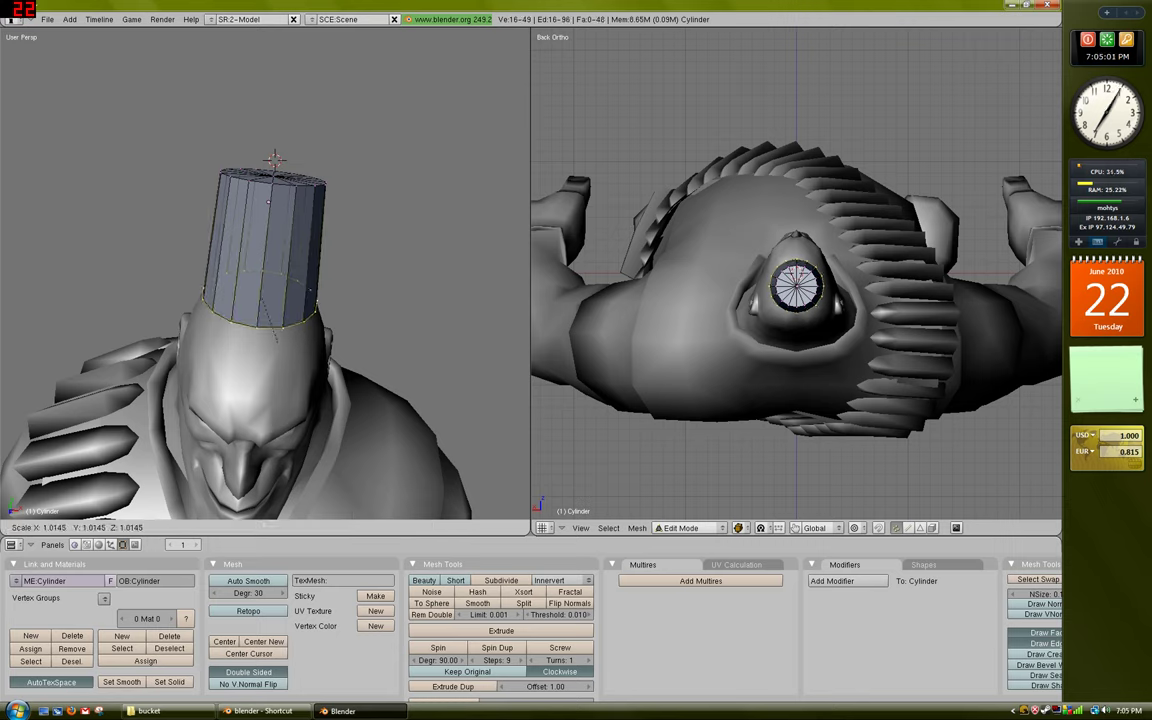
{"action": "key", "text": "Return"}
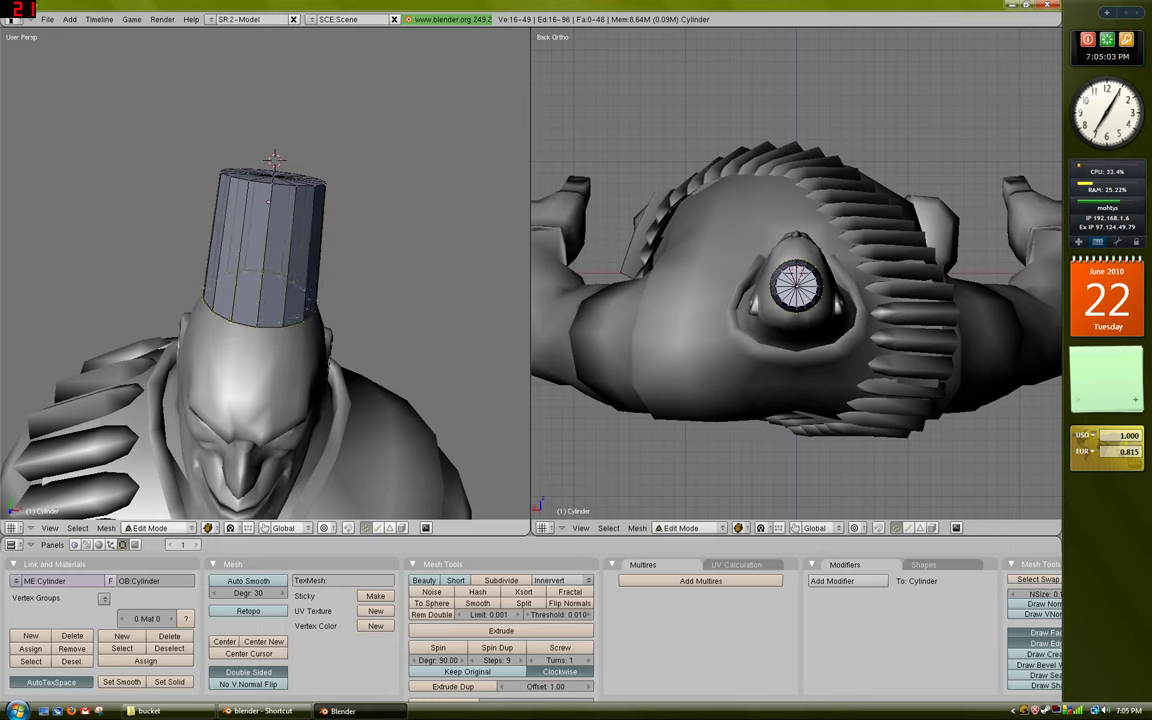
{"action": "mouse_move", "coordinate": [270, 300]}
{"action": "middle_mouse_down"}
{"action": "mouse_move", "coordinate": [285, 260]}
{"action": "mouse_move", "coordinate": [245, 195]}
{"action": "mouse_move", "coordinate": [260, 285]}
{"action": "middle_mouse_up"}
Step: Extrude the inner ring's edges up inside the bucket to just below its top and scale the new ring to about 0.80
{"action": "key", "text": "e"}
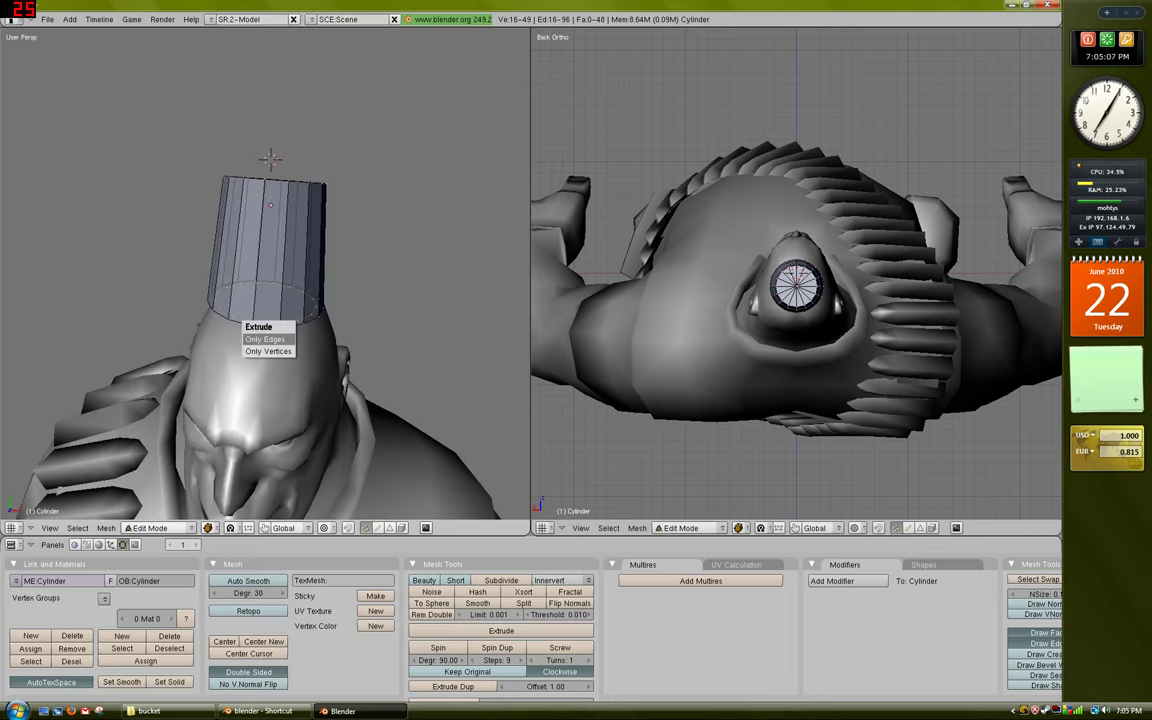
{"action": "left_click", "coordinate": [265, 339]}
{"action": "left_click", "coordinate": [266, 212]}
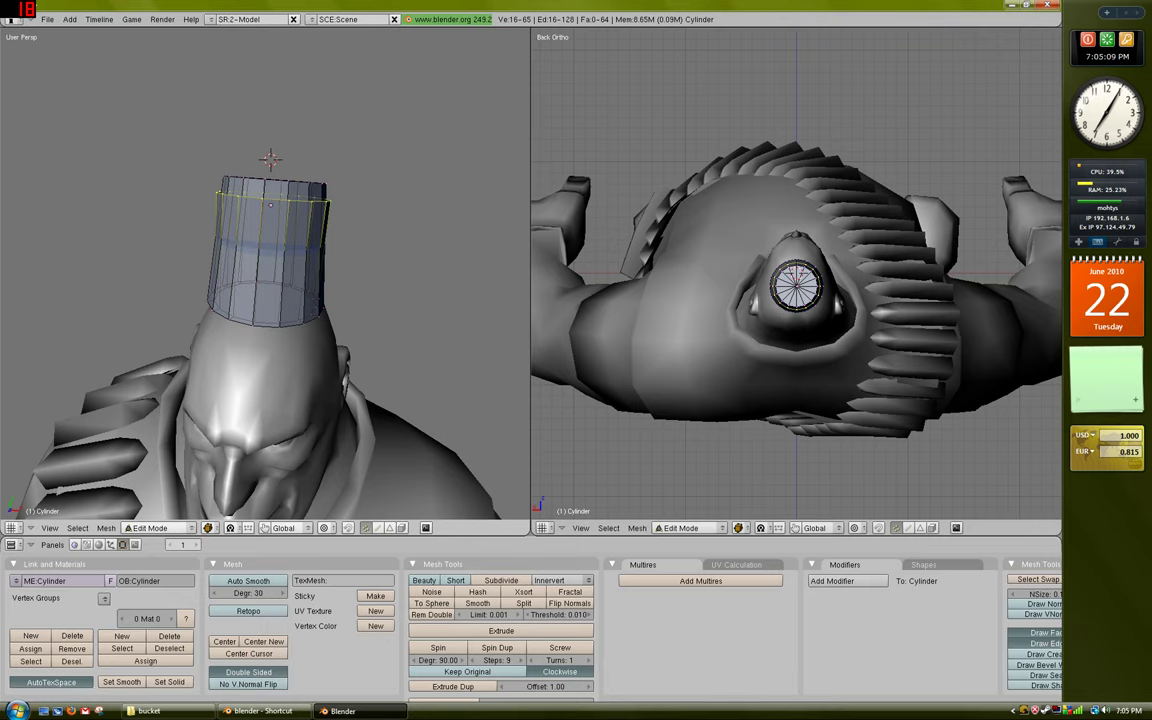
{"action": "key", "text": "s"}
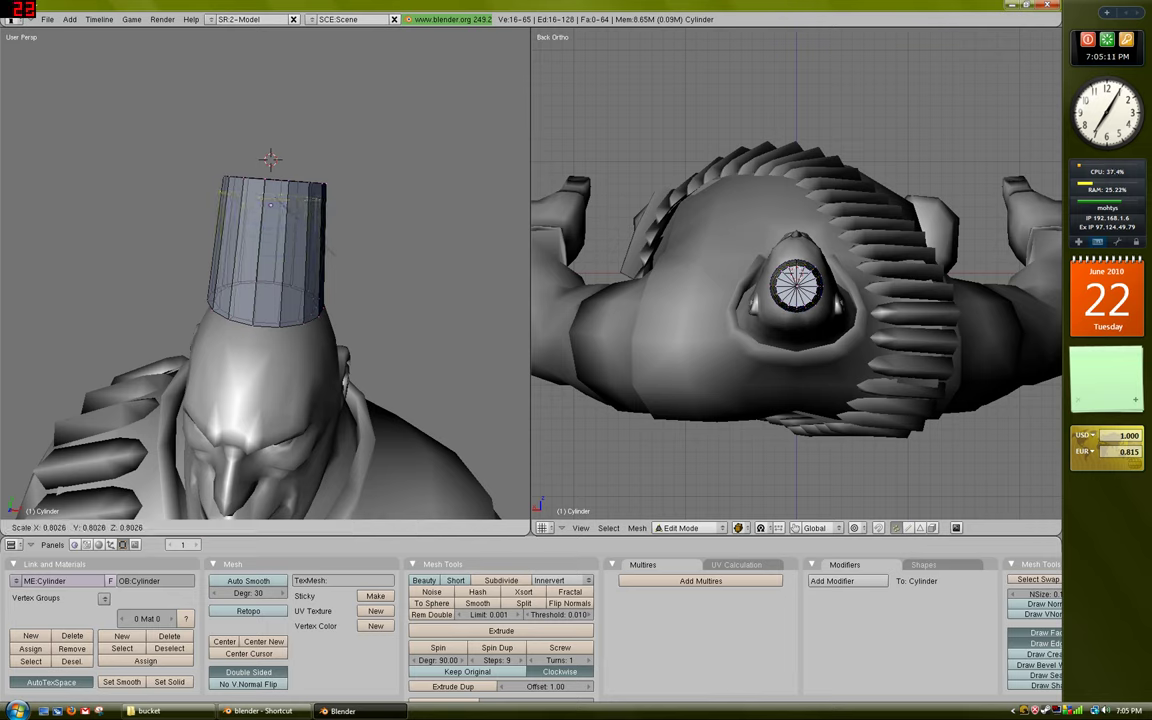
{"action": "left_click", "coordinate": [331, 252]}
Step: Extrude the upper inner ring's edges and scale the new ring down to the centre to close the inner top
{"action": "key", "text": "e"}
{"action": "left_click", "coordinate": [329, 252]}
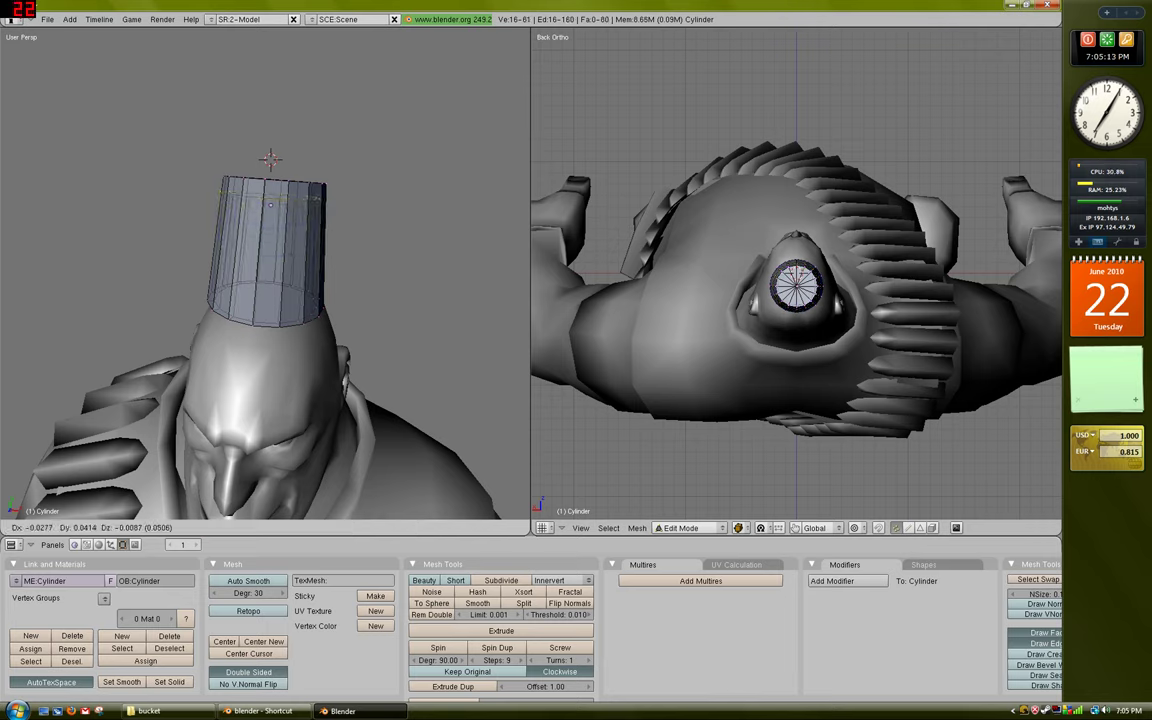
{"action": "key", "text": "s"}
{"action": "left_click", "coordinate": [328, 249]}
{"action": "key", "text": "s"}
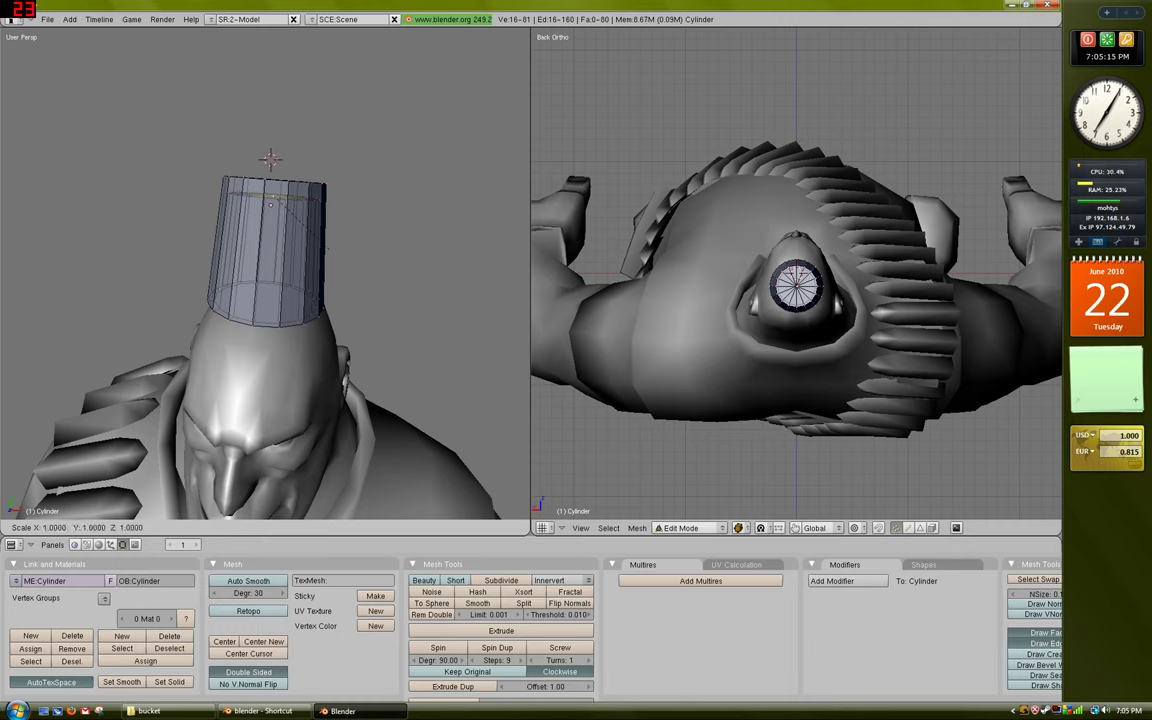
{"action": "key", "text": "Return"}
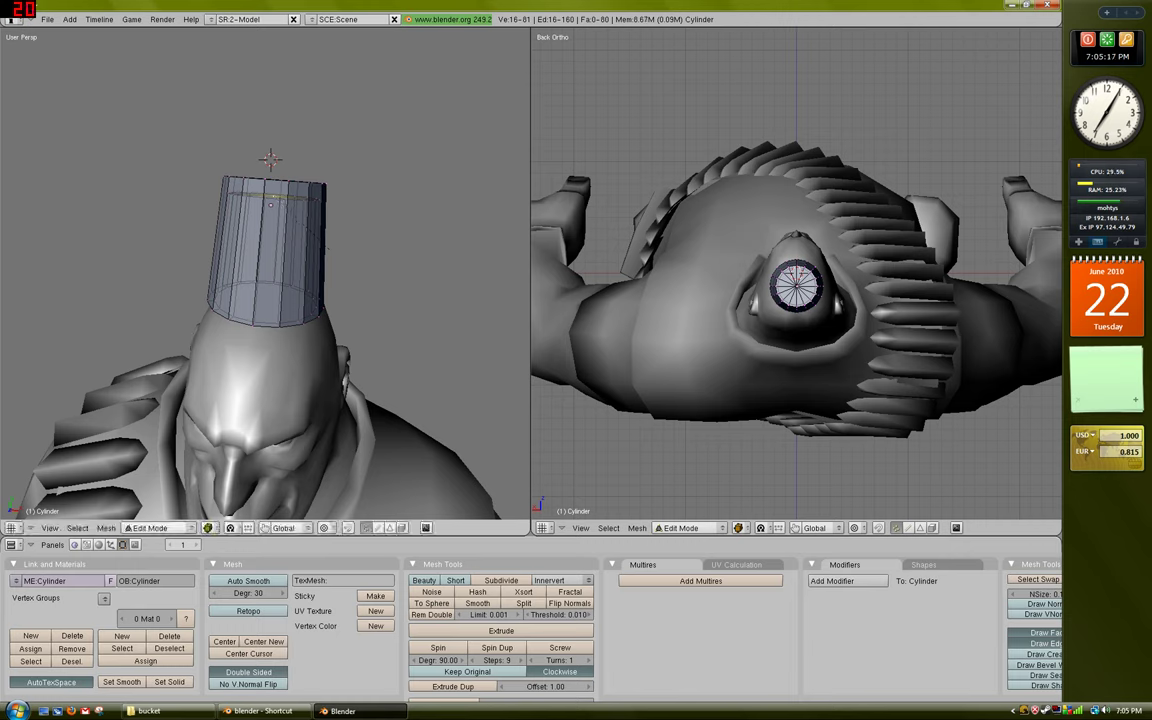
Step: Leave Edit Mode, raise the bucket along Y well clear of the head, and return to the top view
{"action": "key", "text": "Tab"}
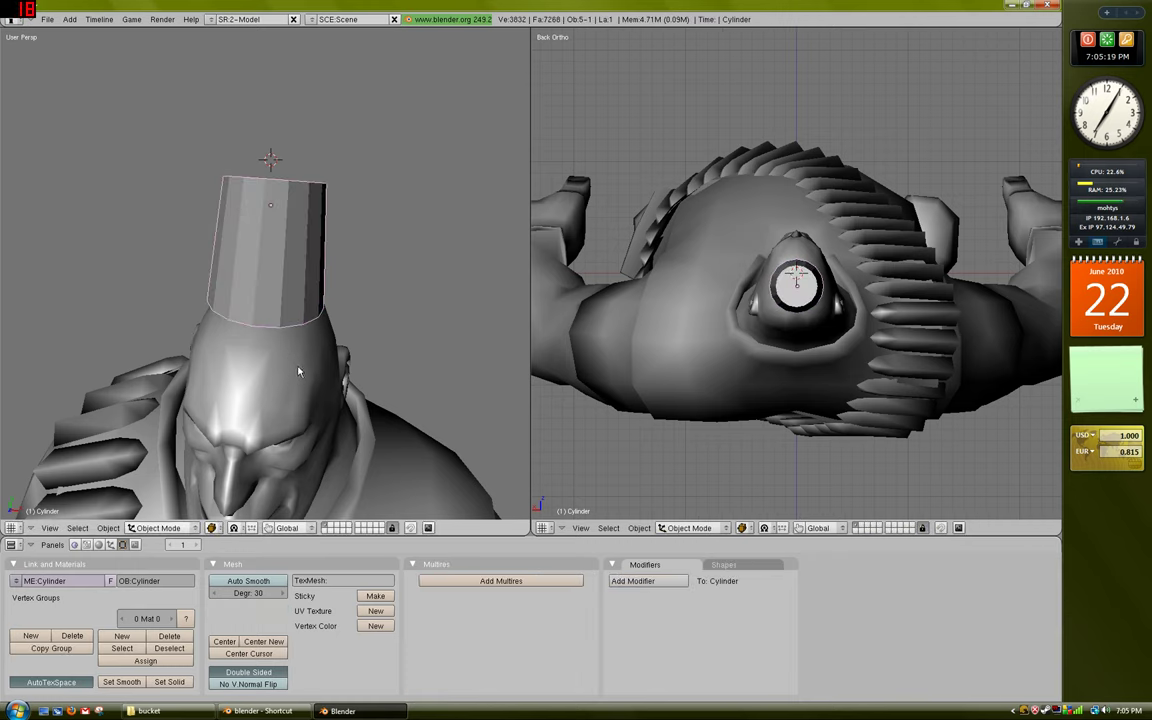
{"action": "middle_click_drag", "start_coordinate": [298, 369], "coordinate": [309, 334]}
{"action": "key", "text": "g"}
{"action": "key", "text": "y"}
{"action": "left_click", "coordinate": [309, 193]}
{"action": "middle_click_drag", "start_coordinate": [309, 193], "coordinate": [334, 265]}
{"action": "key", "text": "KP_7"}
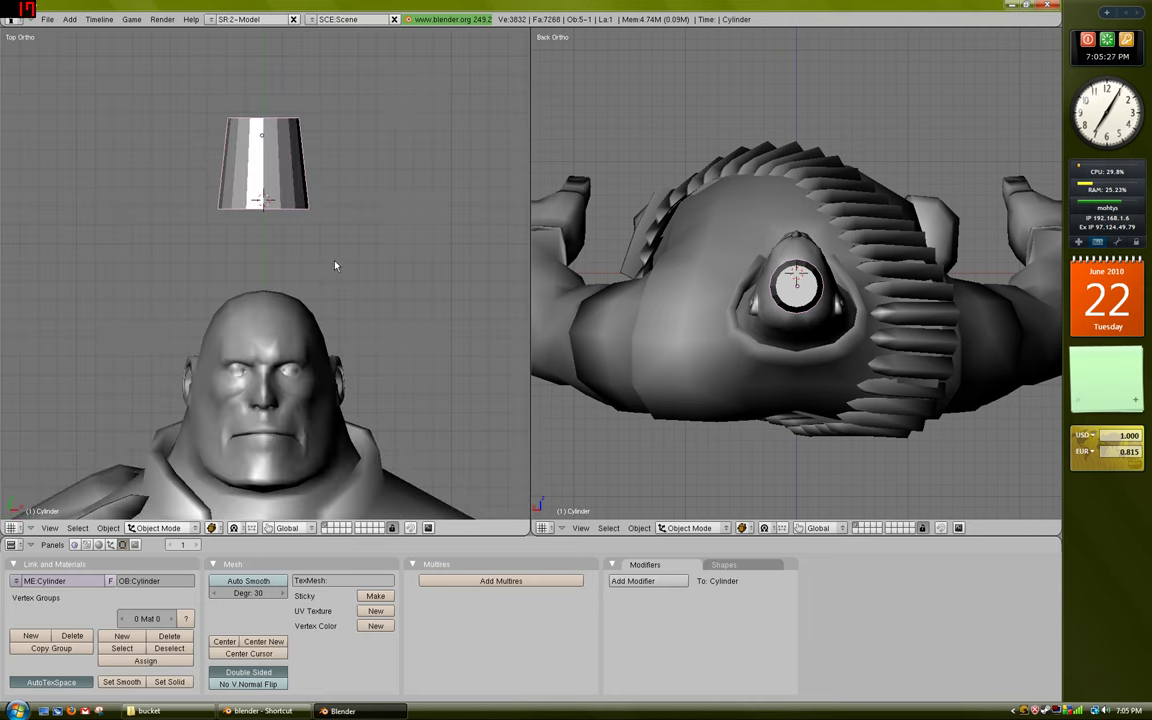
Step: Lower the bucket along Y to just above the head and check its placement from the top view
{"action": "scroll", "coordinate": [337, 265], "scroll_direction": "up", "scroll_amount": 2}
{"action": "key", "text": "g"}
{"action": "key", "text": "y"}
{"action": "left_click", "coordinate": [288, 292]}
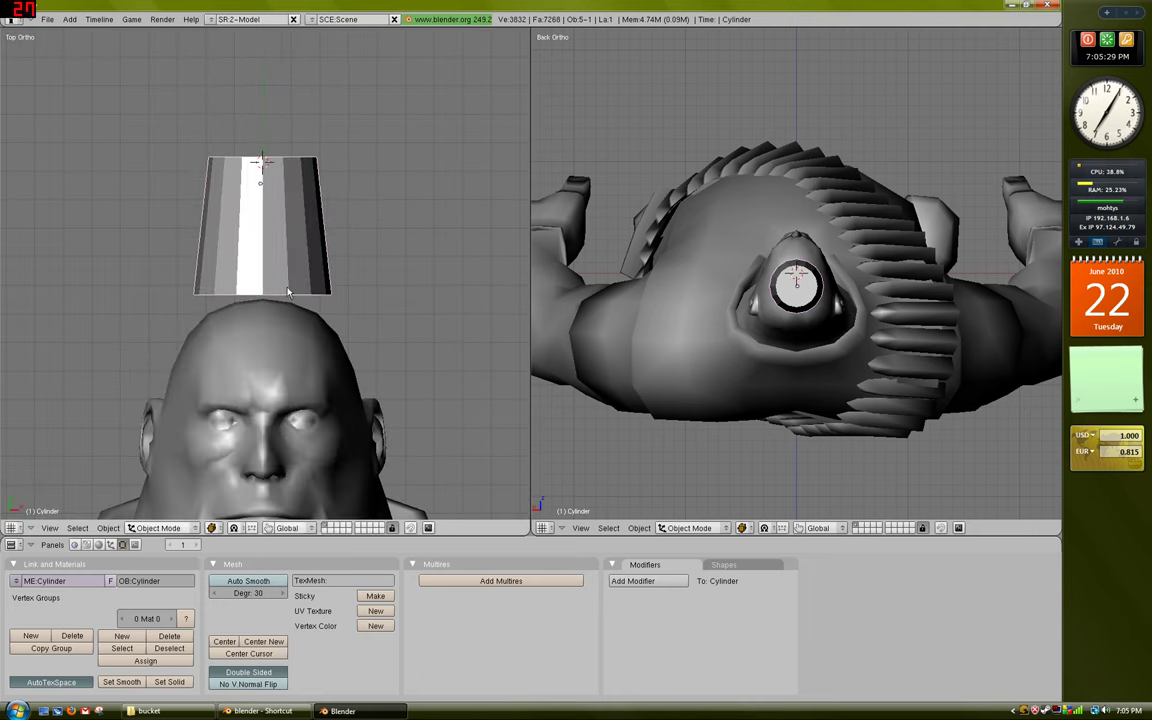
{"action": "mouse_move", "coordinate": [287, 291]}
{"action": "middle_mouse_down"}
{"action": "mouse_move", "coordinate": [352, 285]}
{"action": "mouse_move", "coordinate": [340, 305]}
{"action": "mouse_move", "coordinate": [311, 314]}
{"action": "mouse_move", "coordinate": [322, 304]}
{"action": "mouse_move", "coordinate": [279, 278]}
{"action": "middle_mouse_up"}
{"action": "key", "text": "KP_7"}
Step: Enter Edit Mode, select all of the bucket's vertices, merge duplicates with Remove Doubles, and clear the selection
{"action": "key", "text": "Tab"}
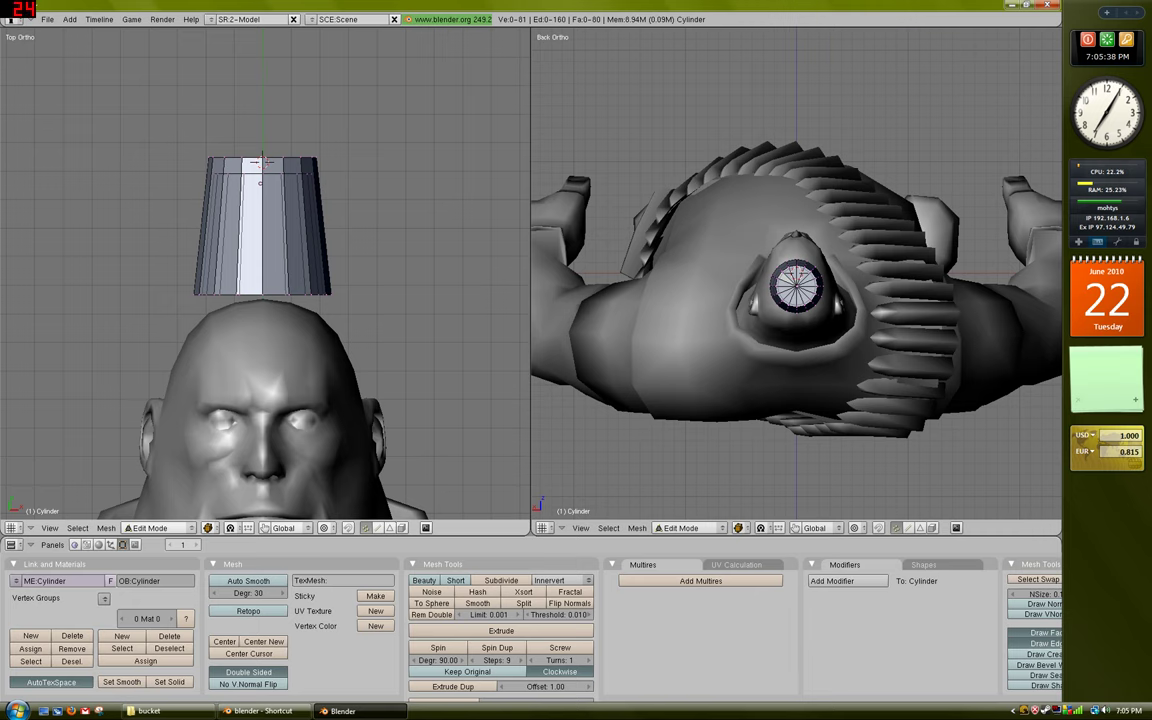
{"action": "middle_click_drag", "start_coordinate": [290, 250], "coordinate": [270, 318]}
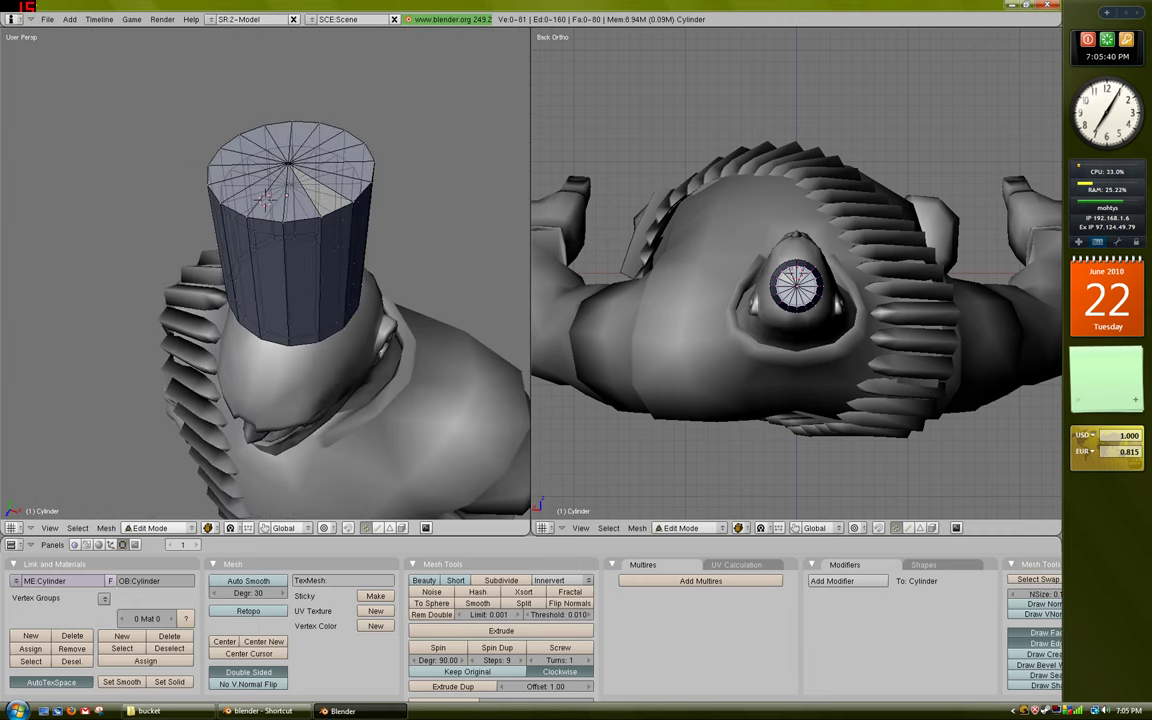
{"action": "key", "text": "a"}
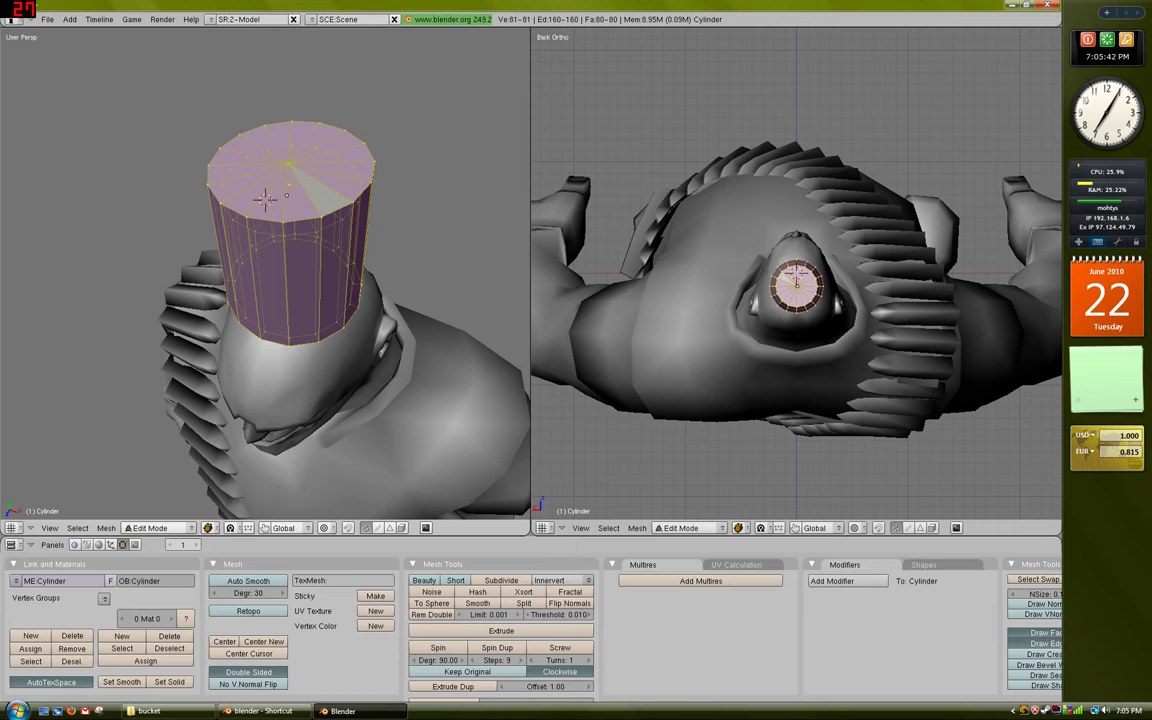
{"action": "key", "text": "w"}
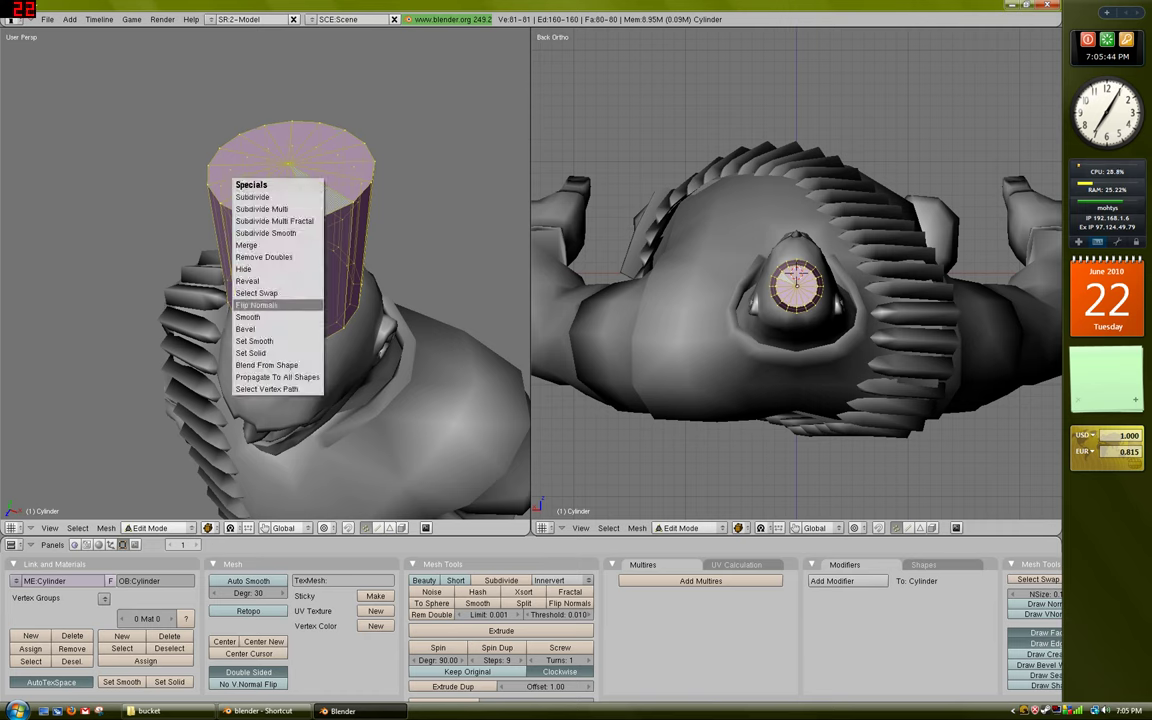
{"action": "left_click", "coordinate": [262, 257]}
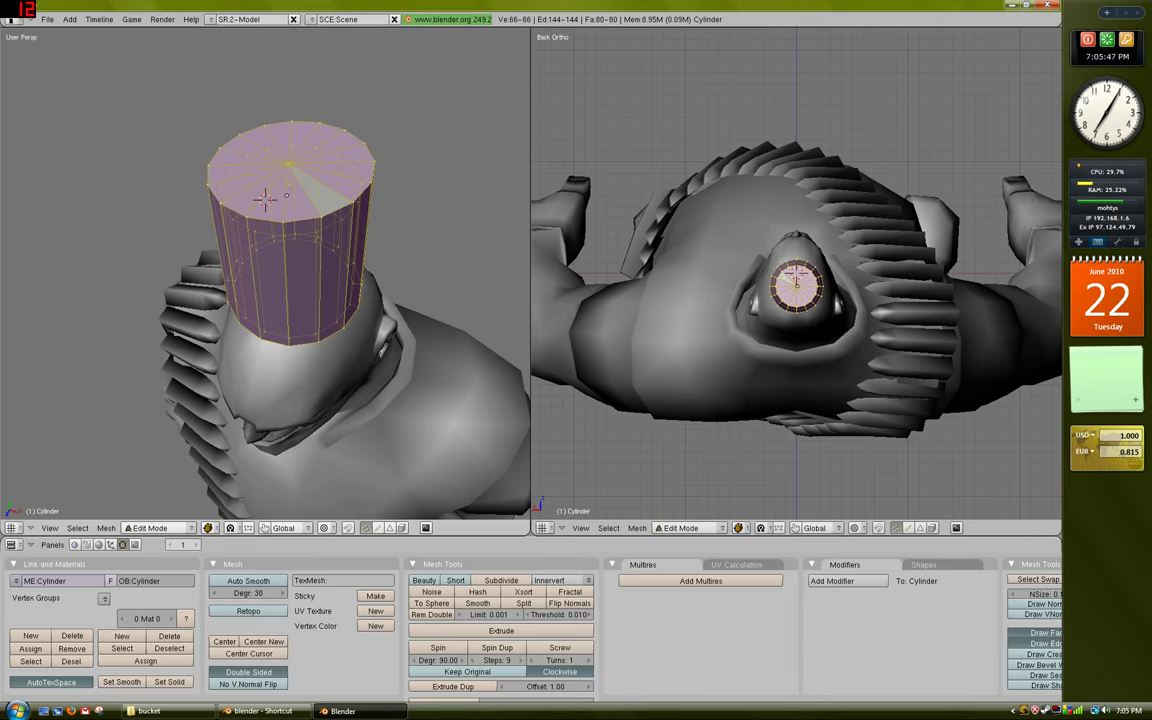
{"action": "middle_click_drag", "start_coordinate": [262, 257], "coordinate": [345, 185]}
{"action": "key", "text": "a"}
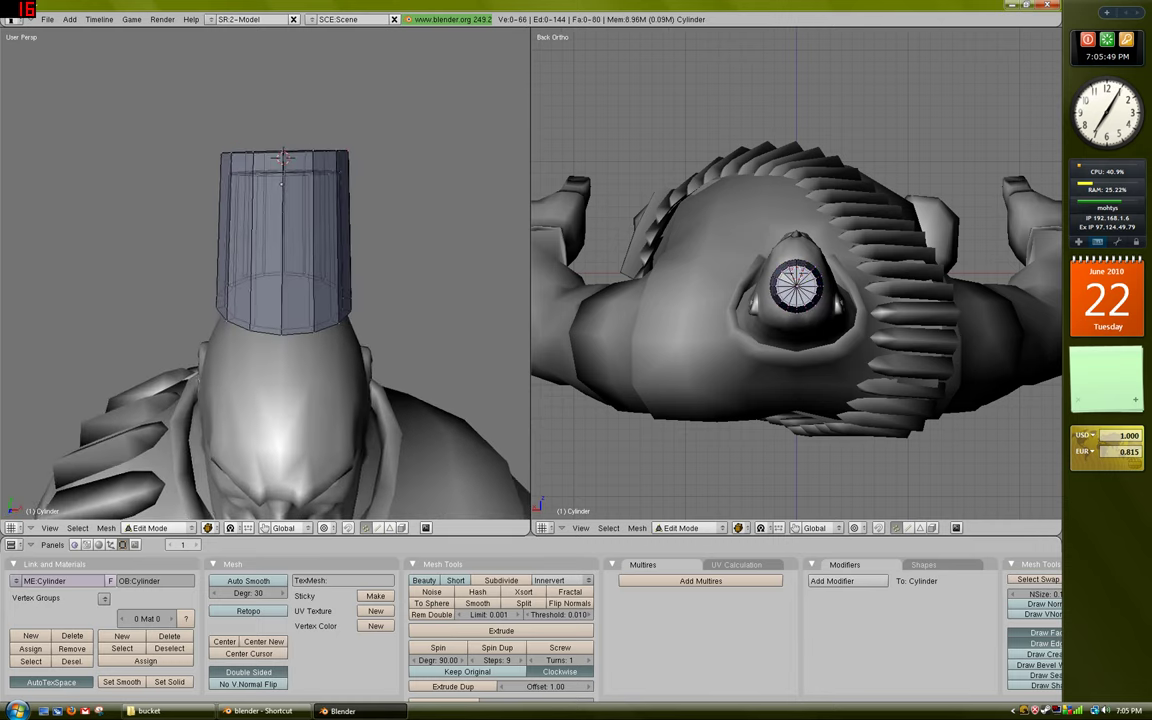
{"action": "key", "text": "KP_7"}
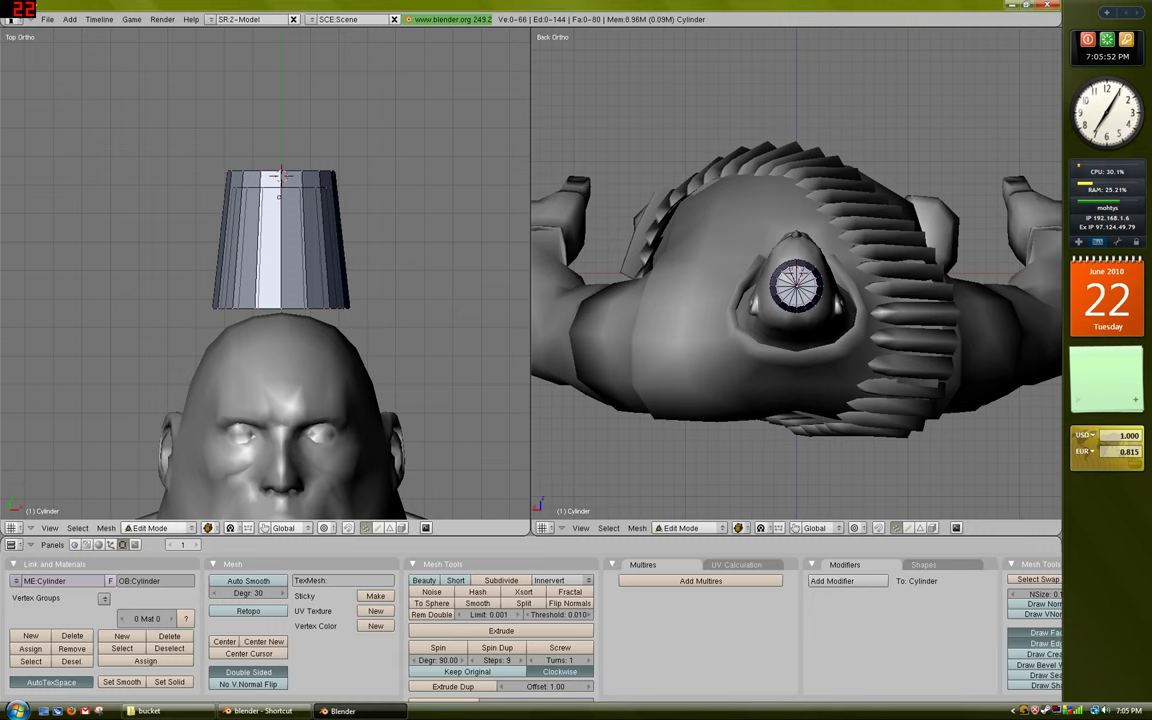
{"action": "middle_click_drag", "start_coordinate": [280, 260], "coordinate": [273, 220], "text": "shift"}
{"action": "scroll", "coordinate": [273, 220], "scroll_direction": "down", "scroll_amount": 1}
{"action": "scroll", "coordinate": [273, 220], "scroll_direction": "up", "scroll_amount": 1}
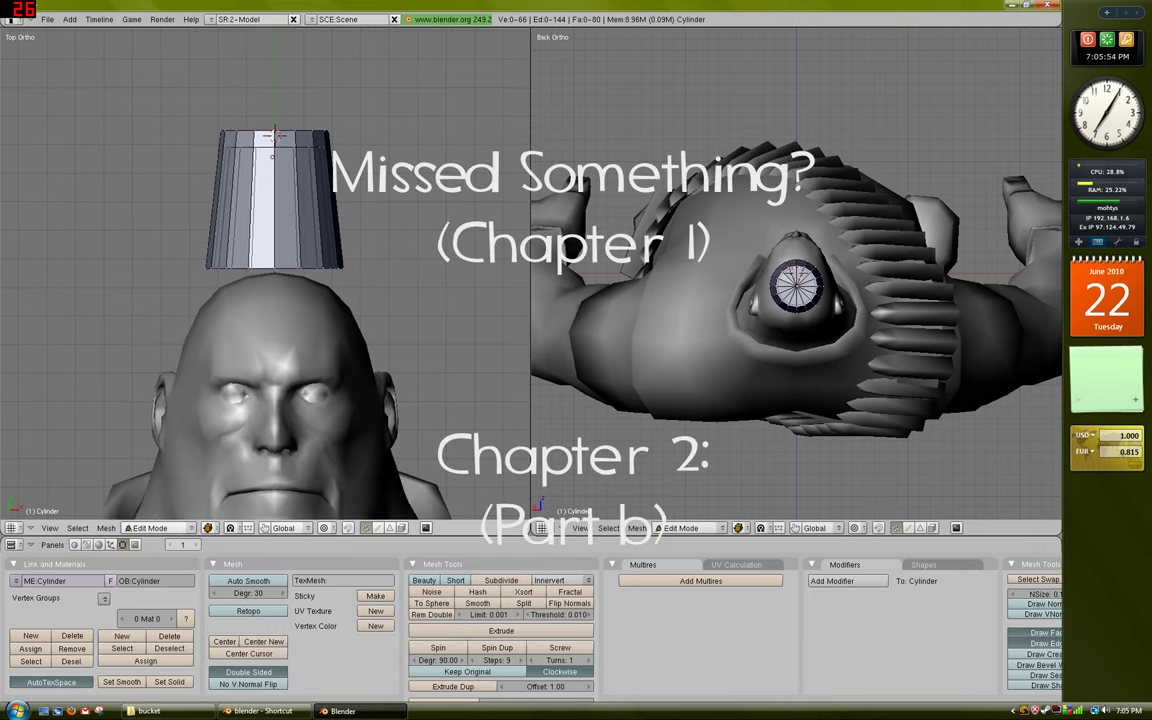